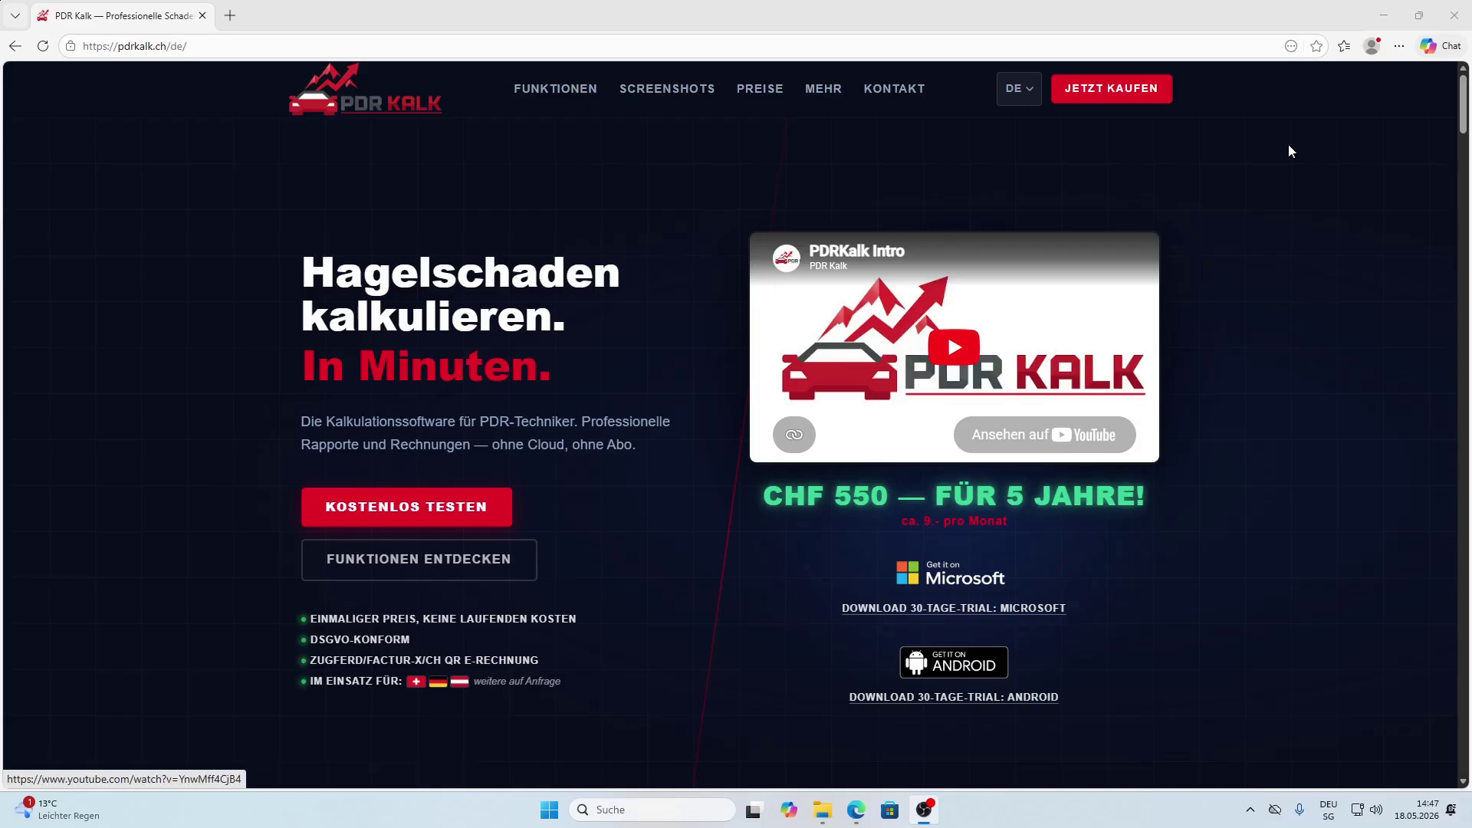
Close the Microsoft Edge window showing the PDR Kalk website.
left_click(1444, 17)
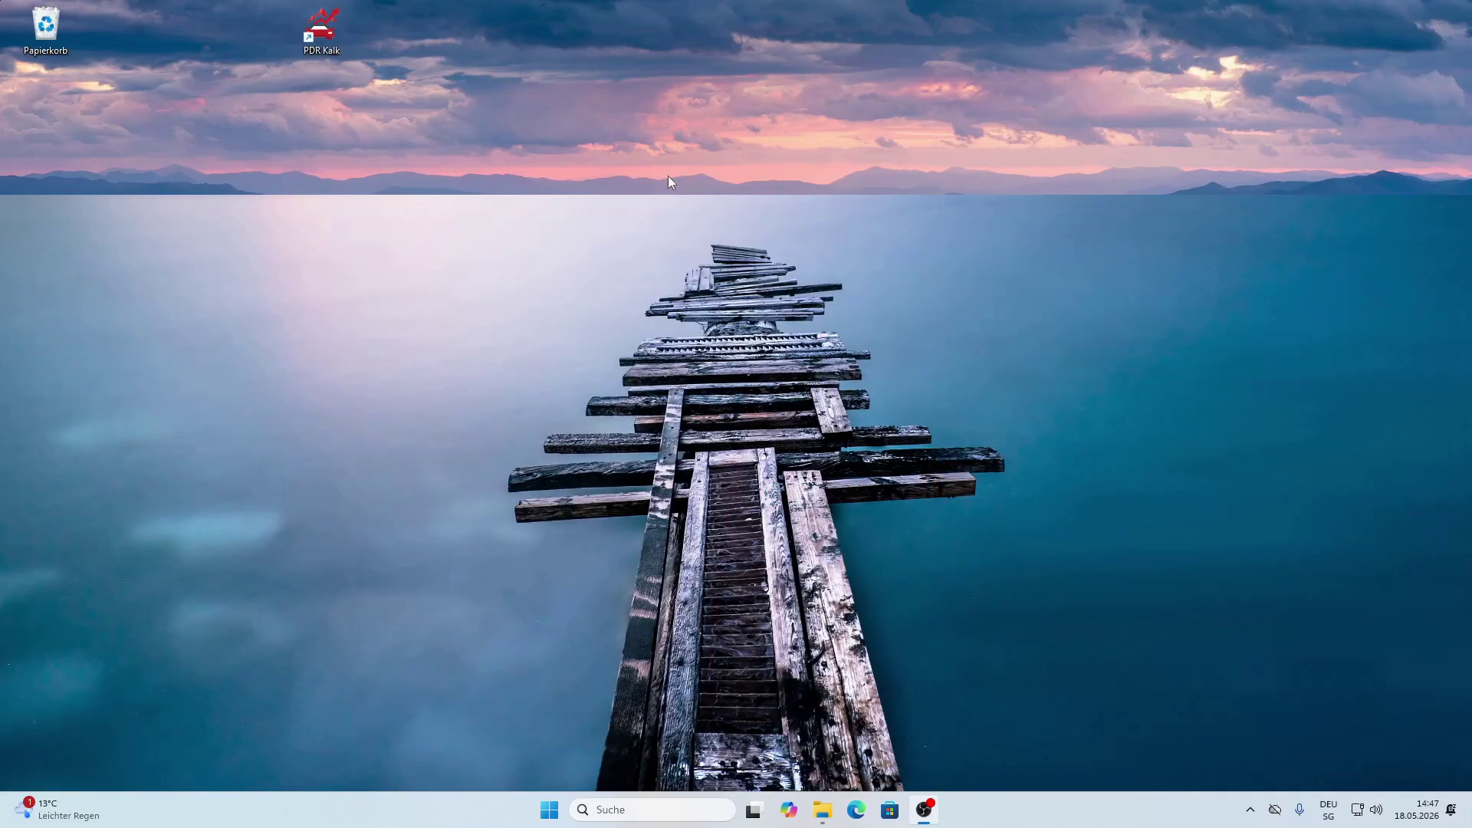
Launch PDR Kalk from the desktop and start the 30-day free trial.
double_click(318, 26)
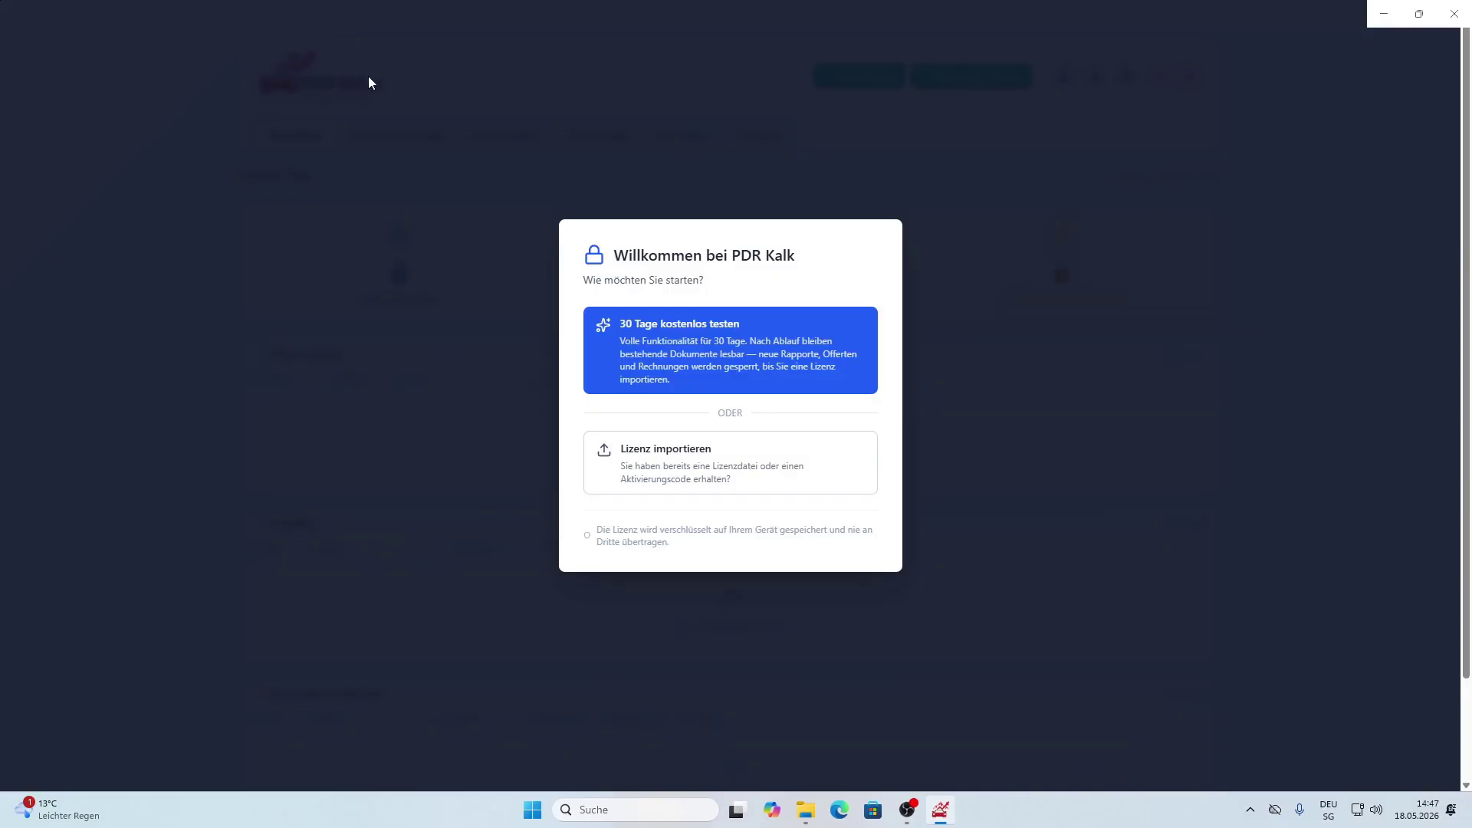
left_click(809, 454)
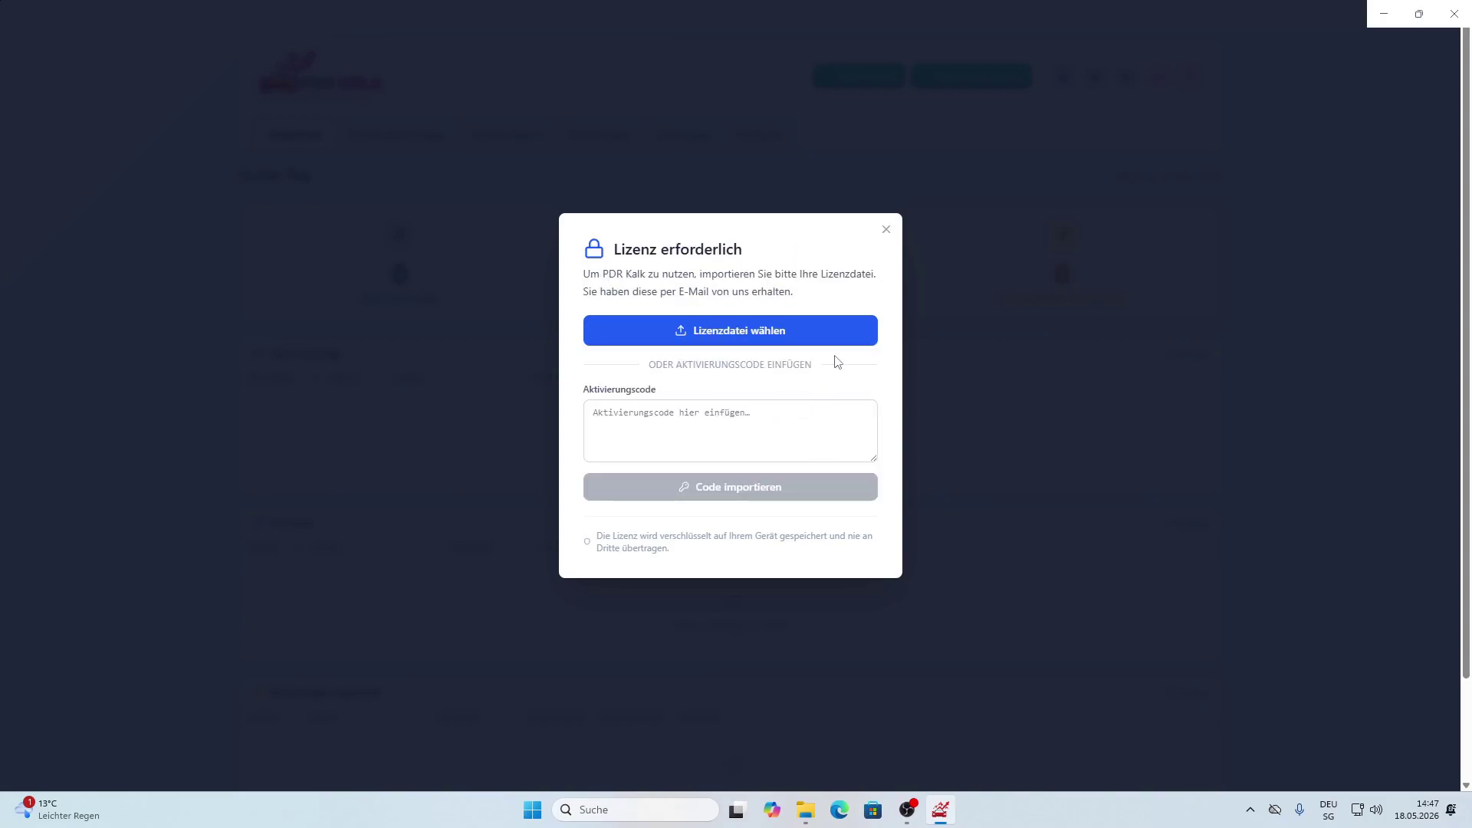
left_click(886, 230)
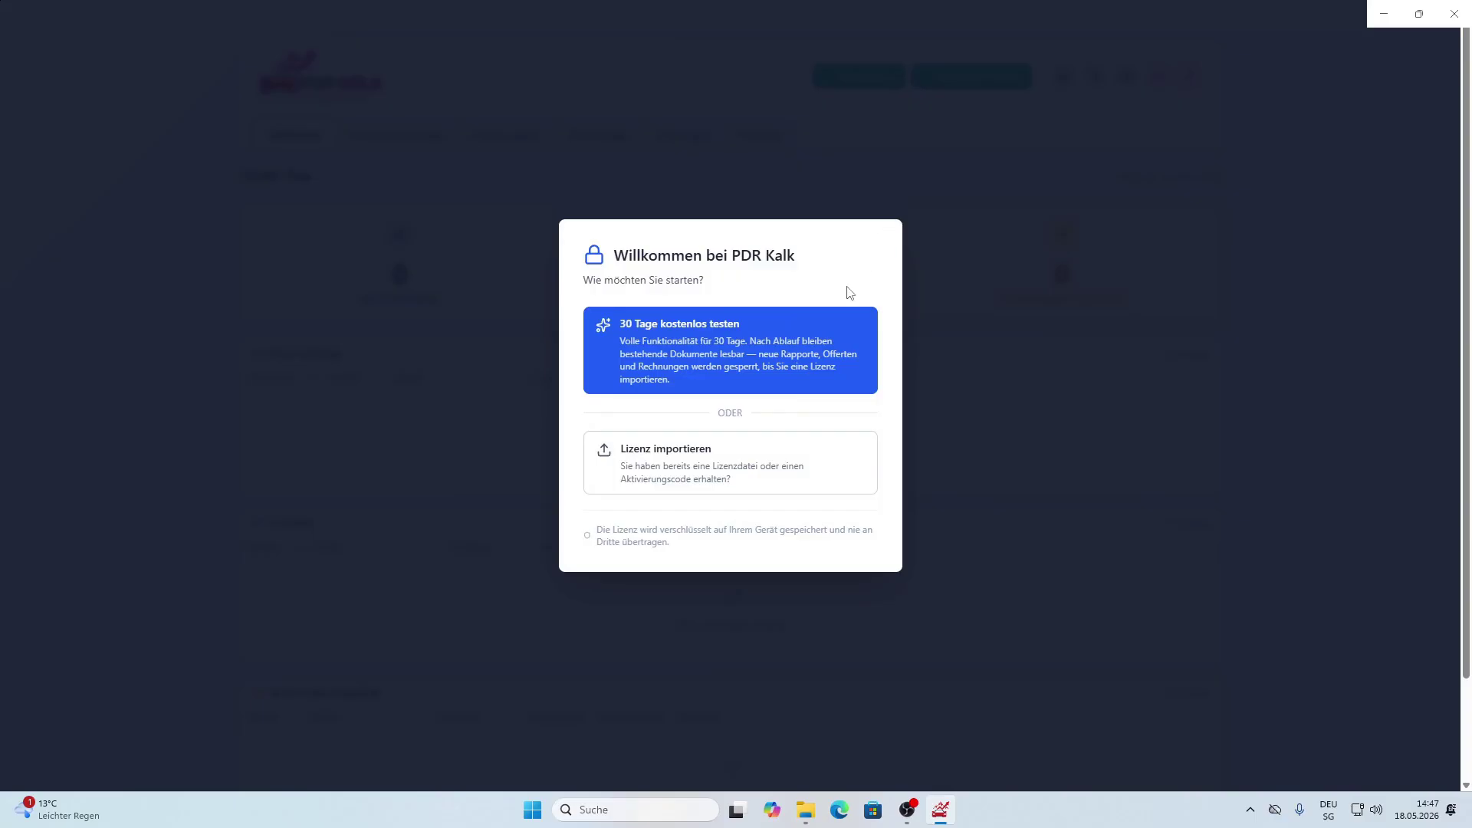
left_click(840, 328)
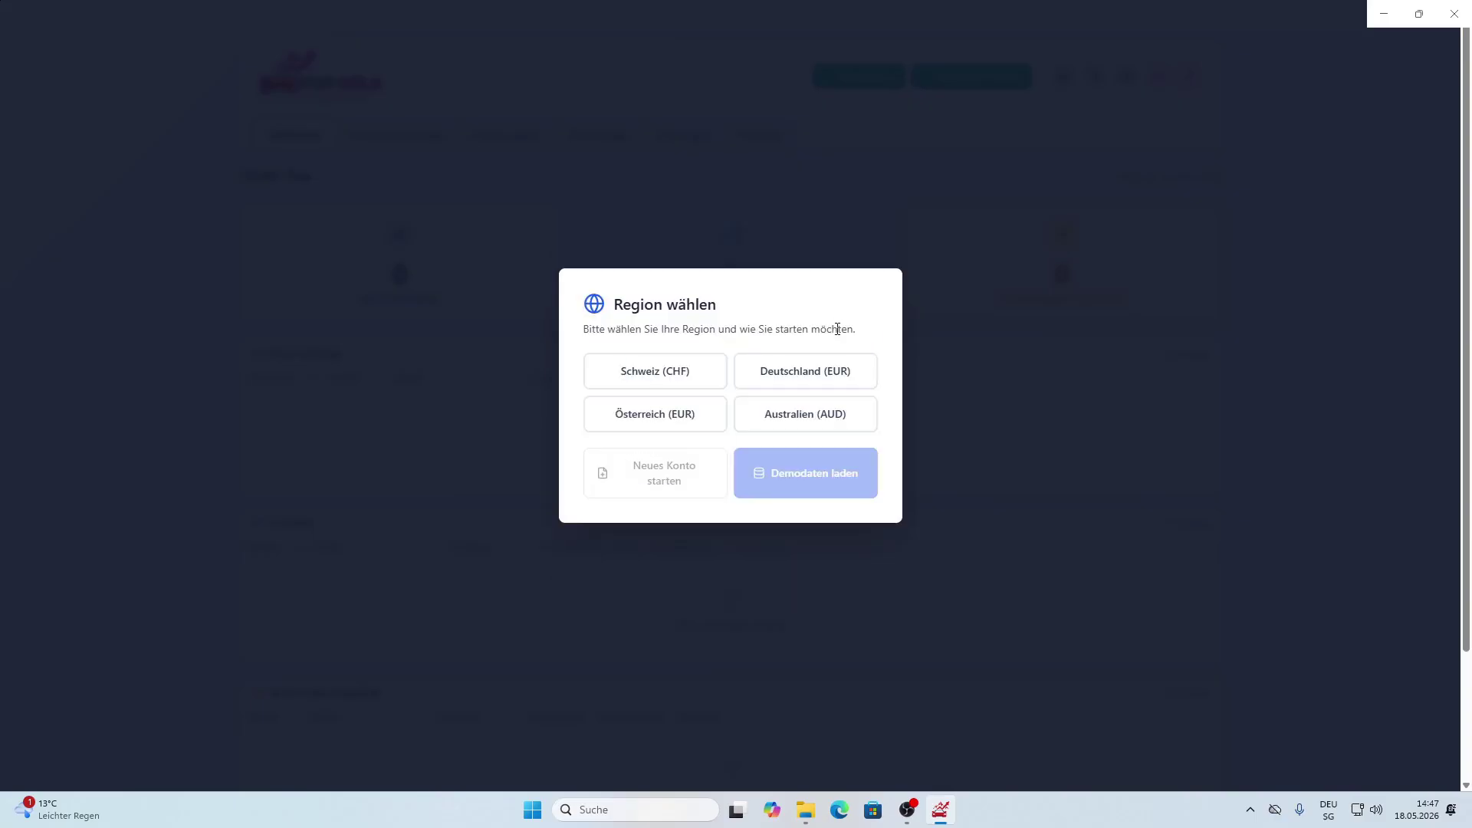
Choose Schweiz (CHF) as region, load the demo data and go to choose a folder.
left_click(792, 374)
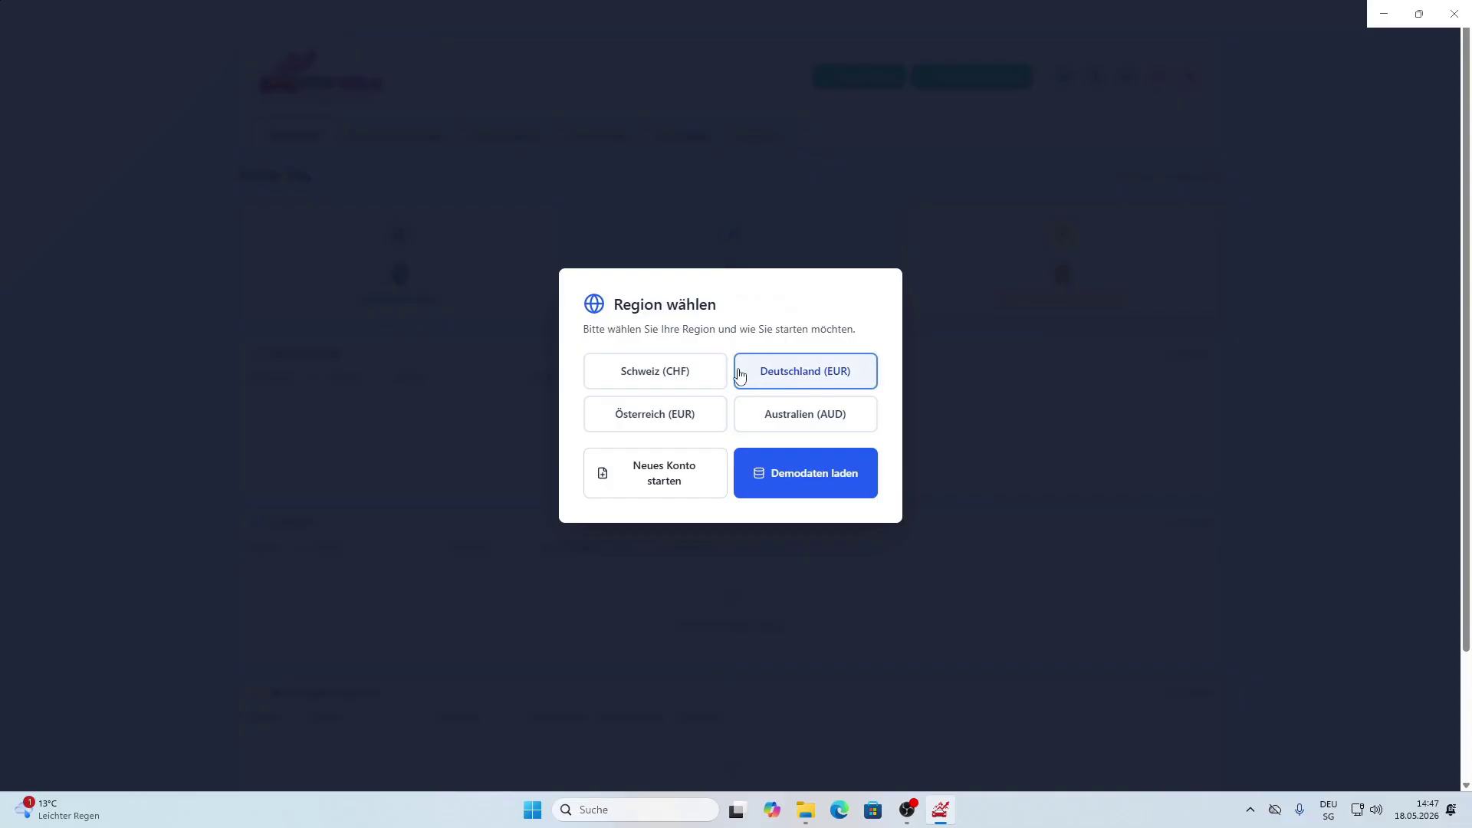
left_click(711, 374)
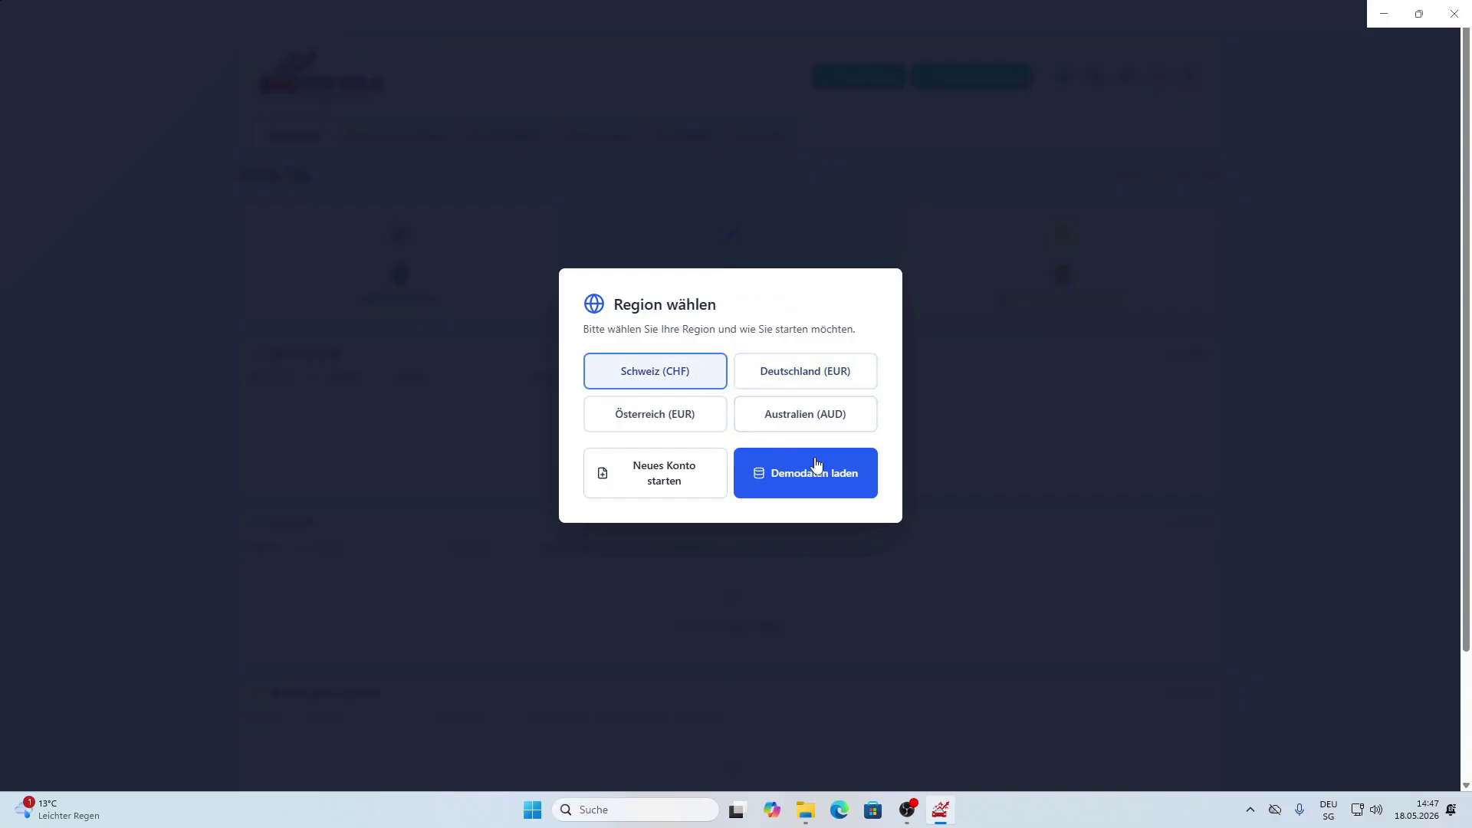
left_click(841, 475)
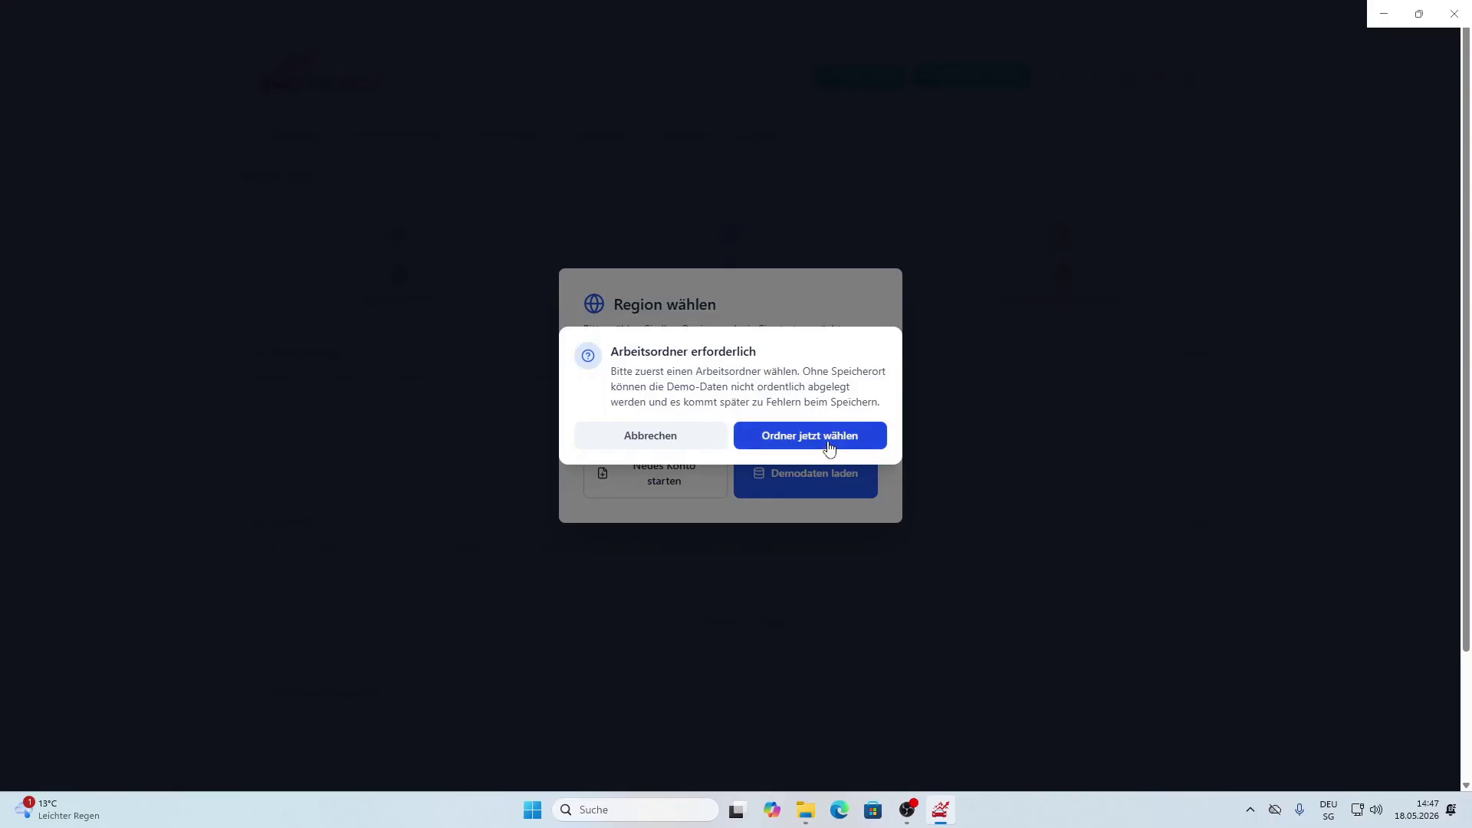
left_click(872, 436)
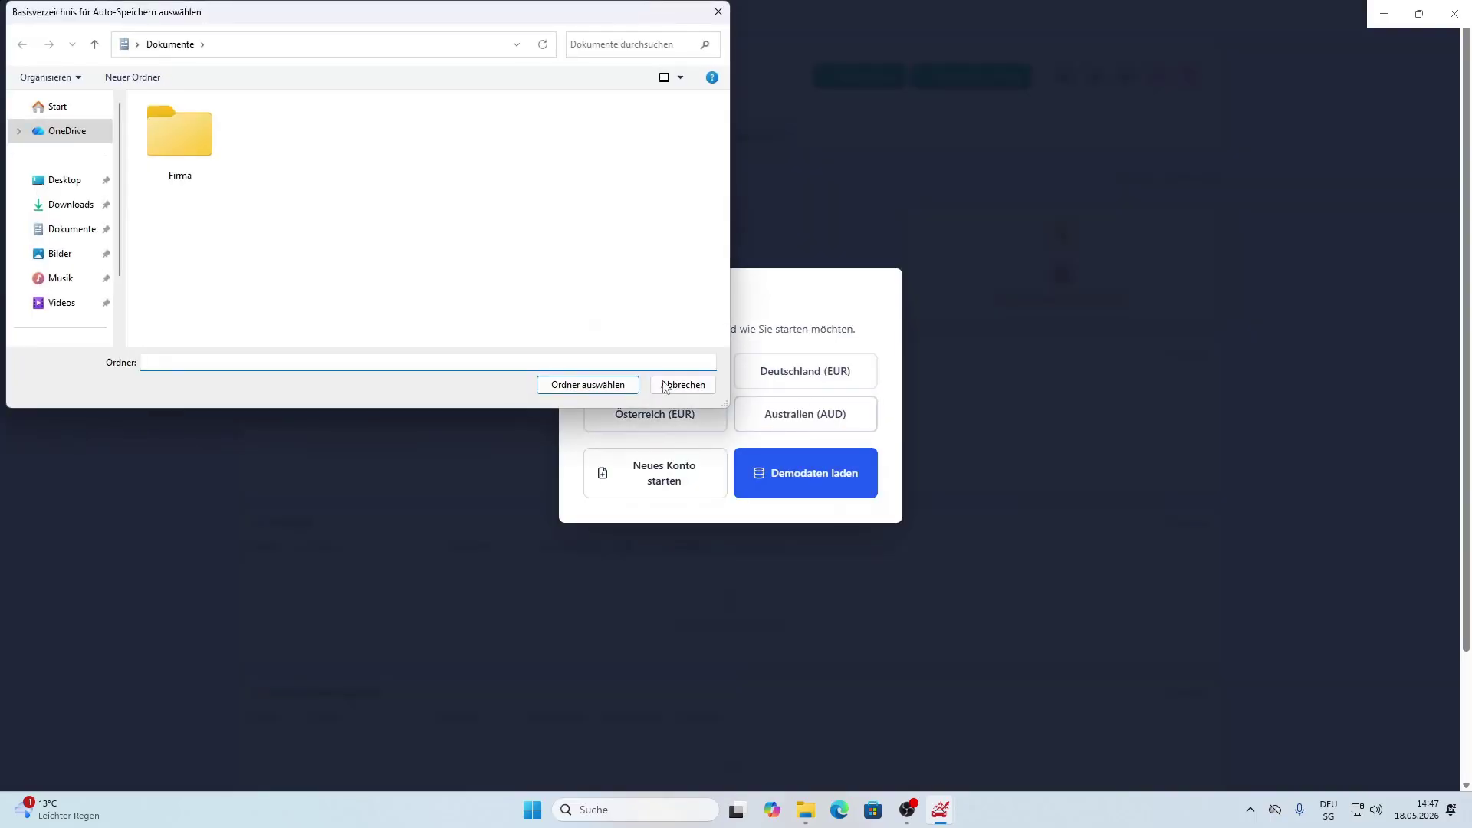
Choose the Firma folder as the working folder so the demo data loads.
left_click(188, 135)
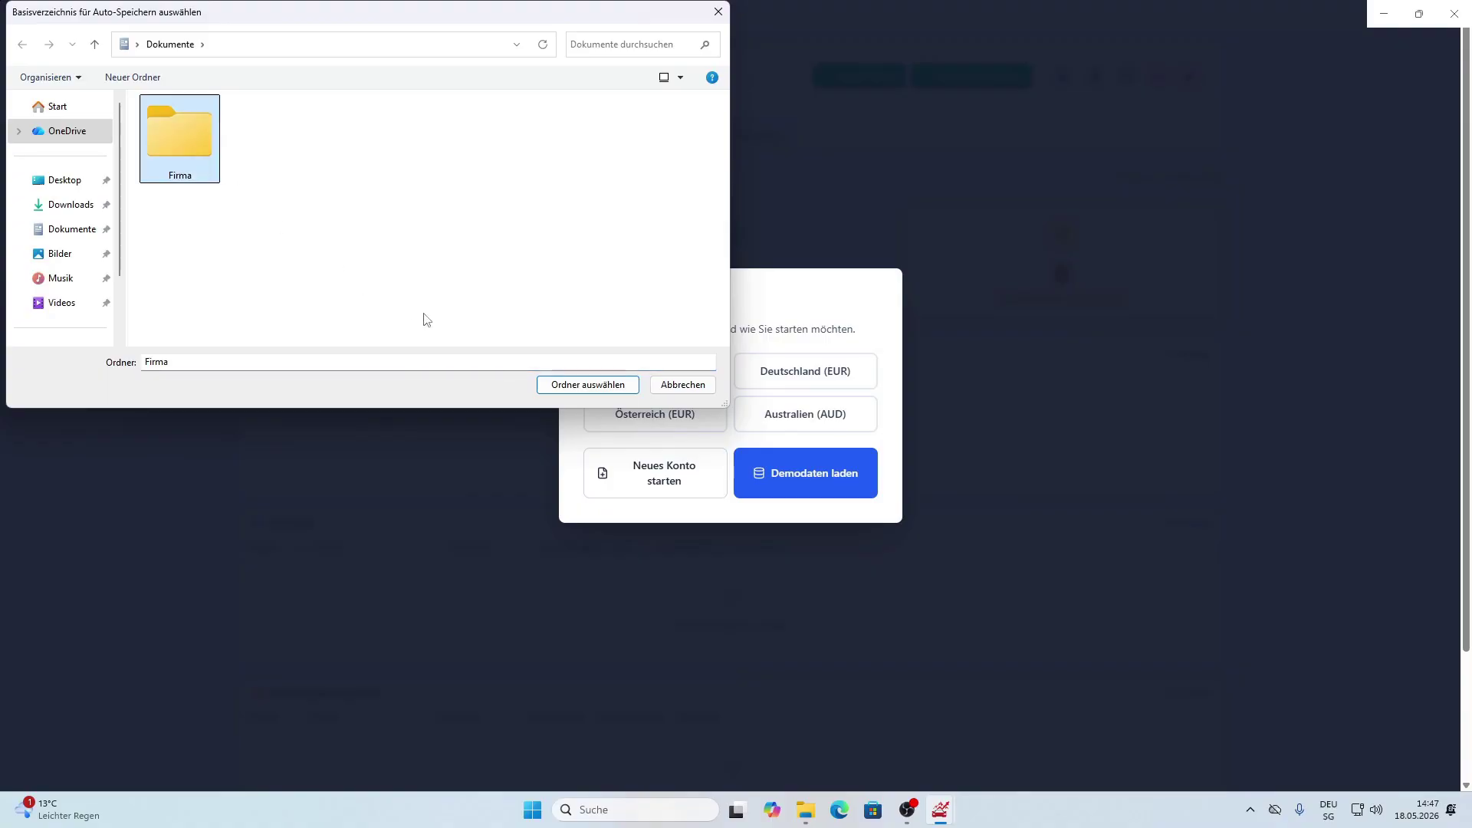
left_click(573, 386)
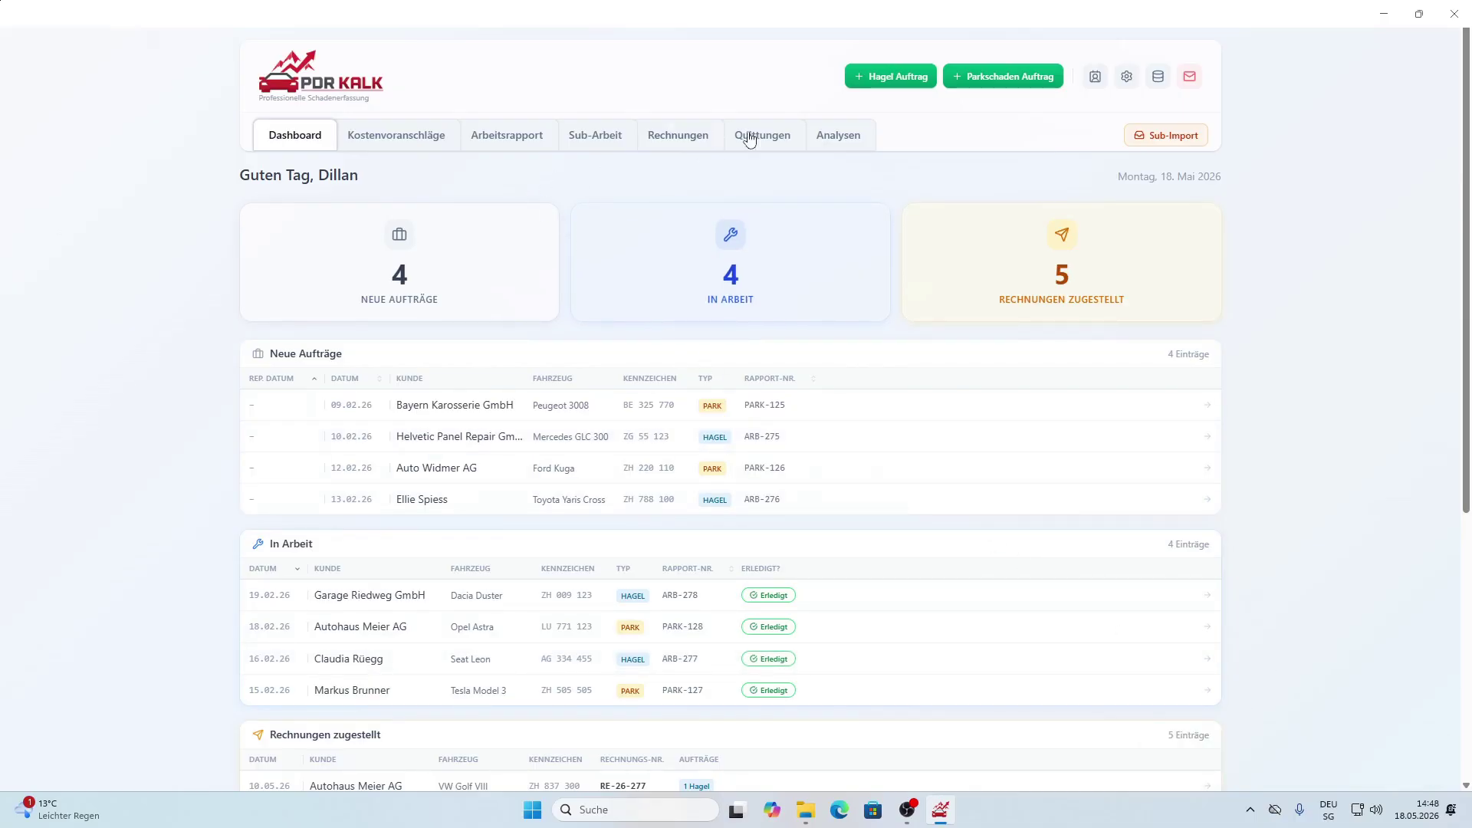
Start a new Hagel Auftrag with tariff table VFFS 2025 and document type Kostenvoranschlag.
left_click(902, 77)
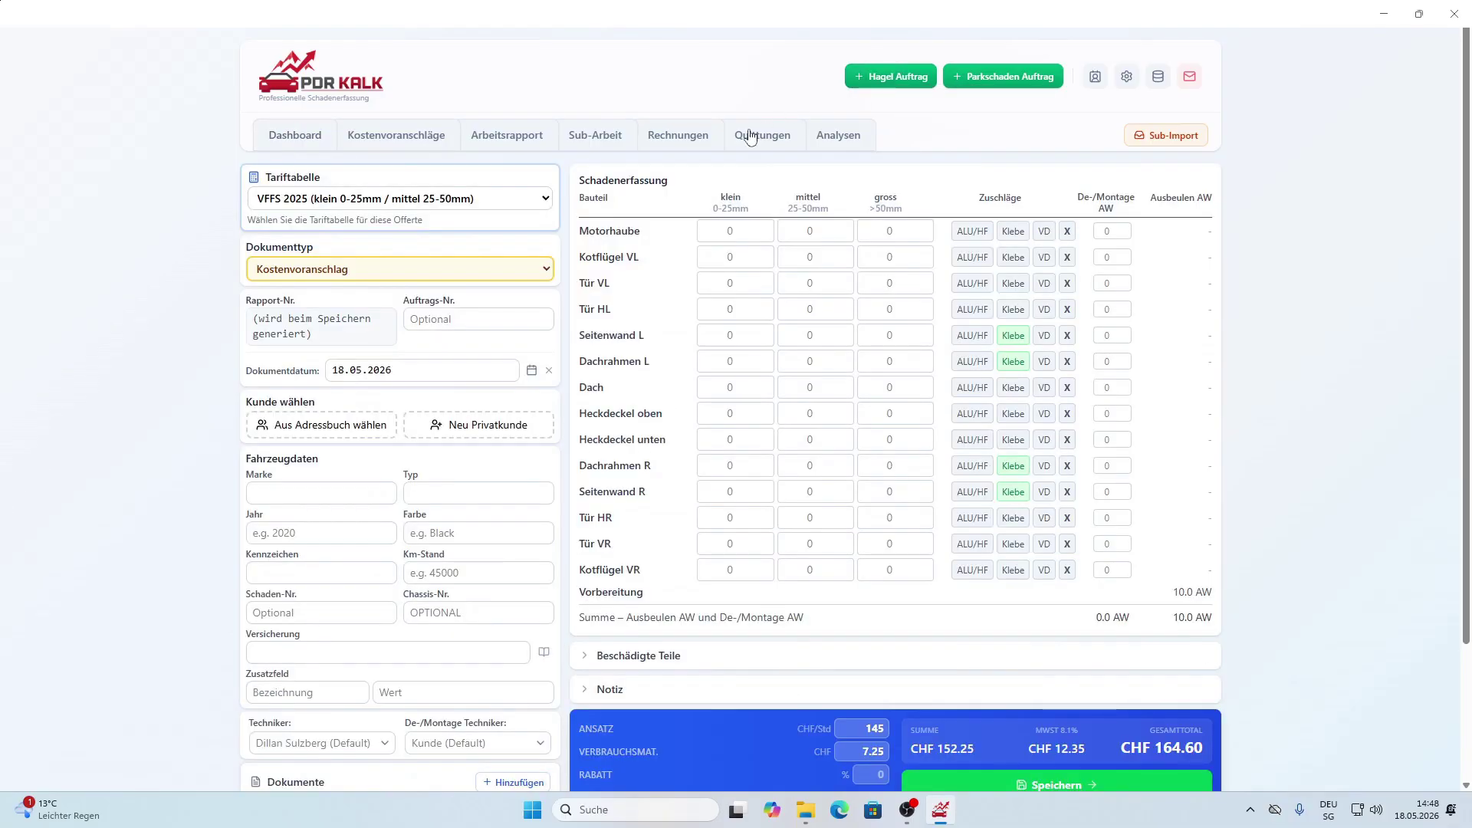
left_click(540, 199)
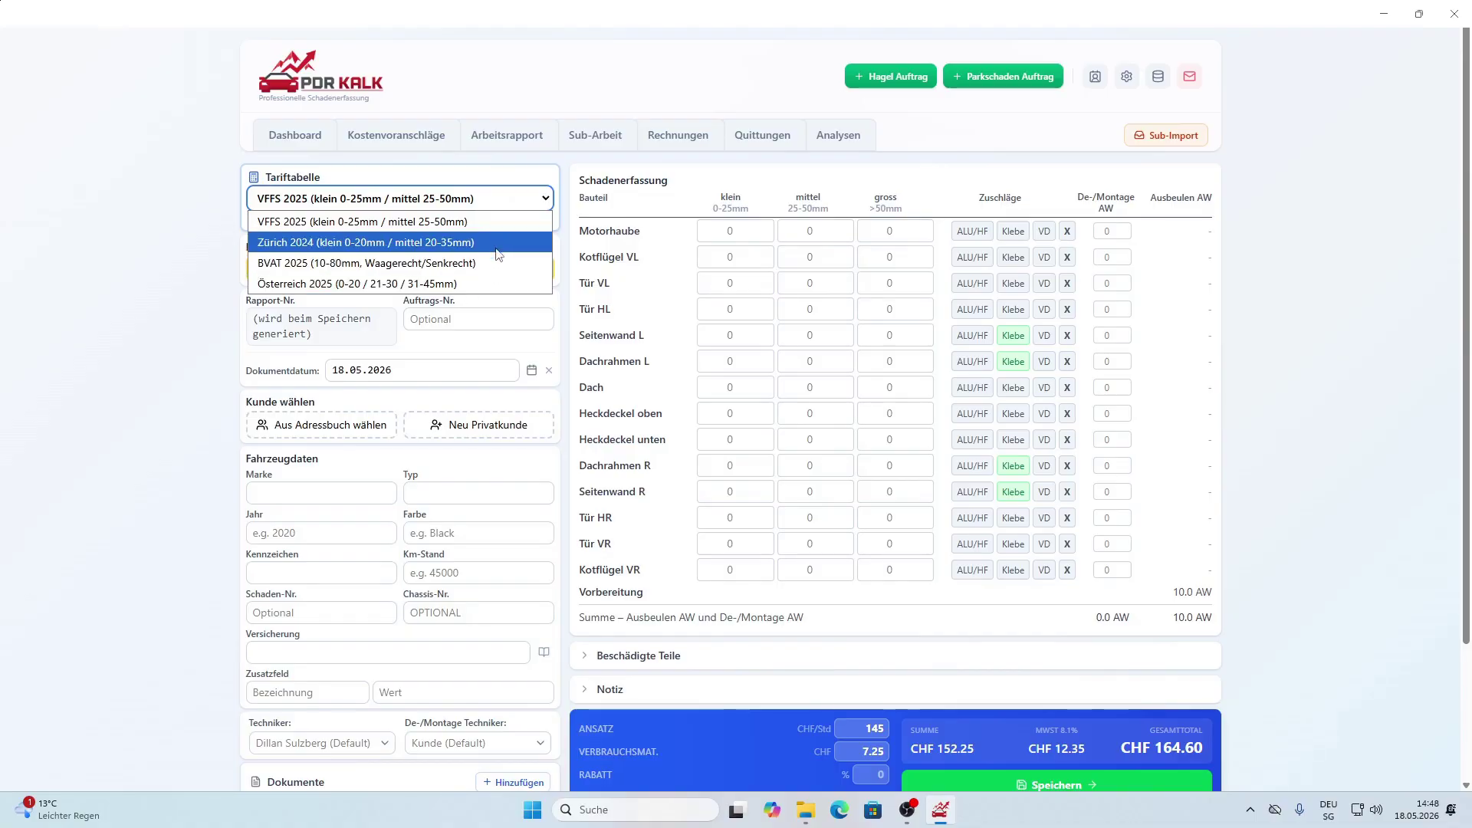
left_click(484, 223)
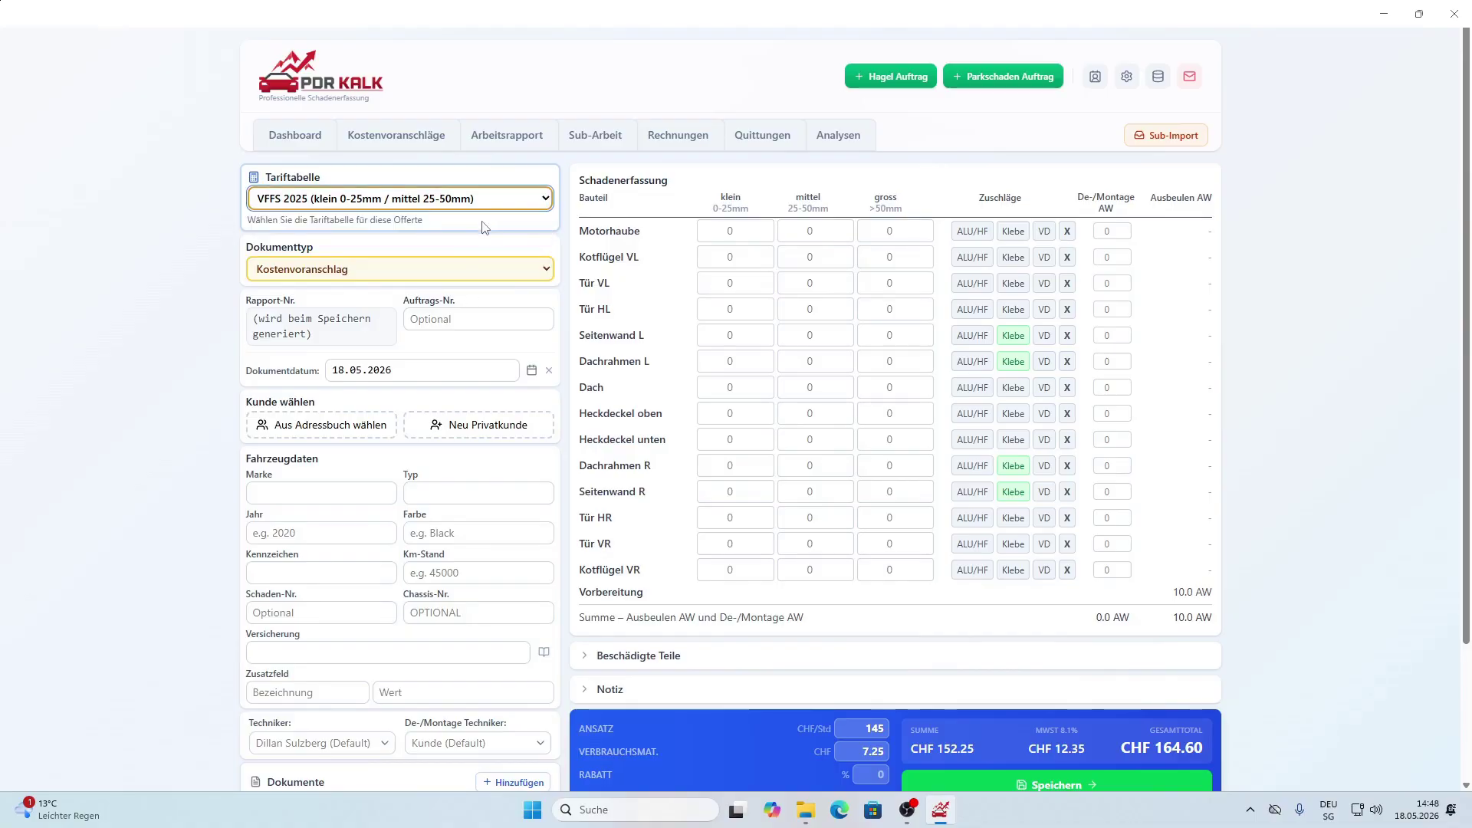
left_click(461, 270)
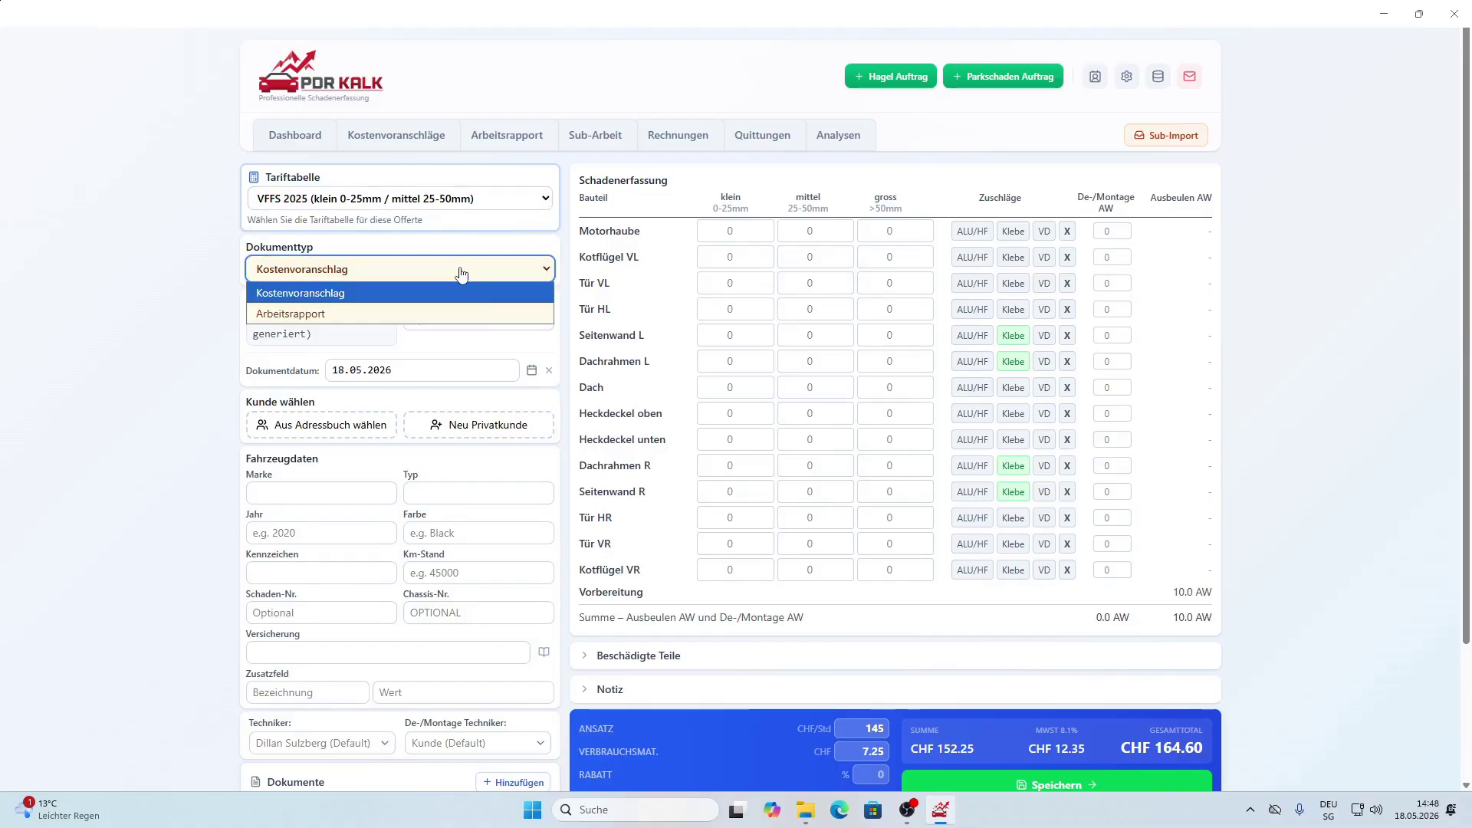
left_click(361, 294)
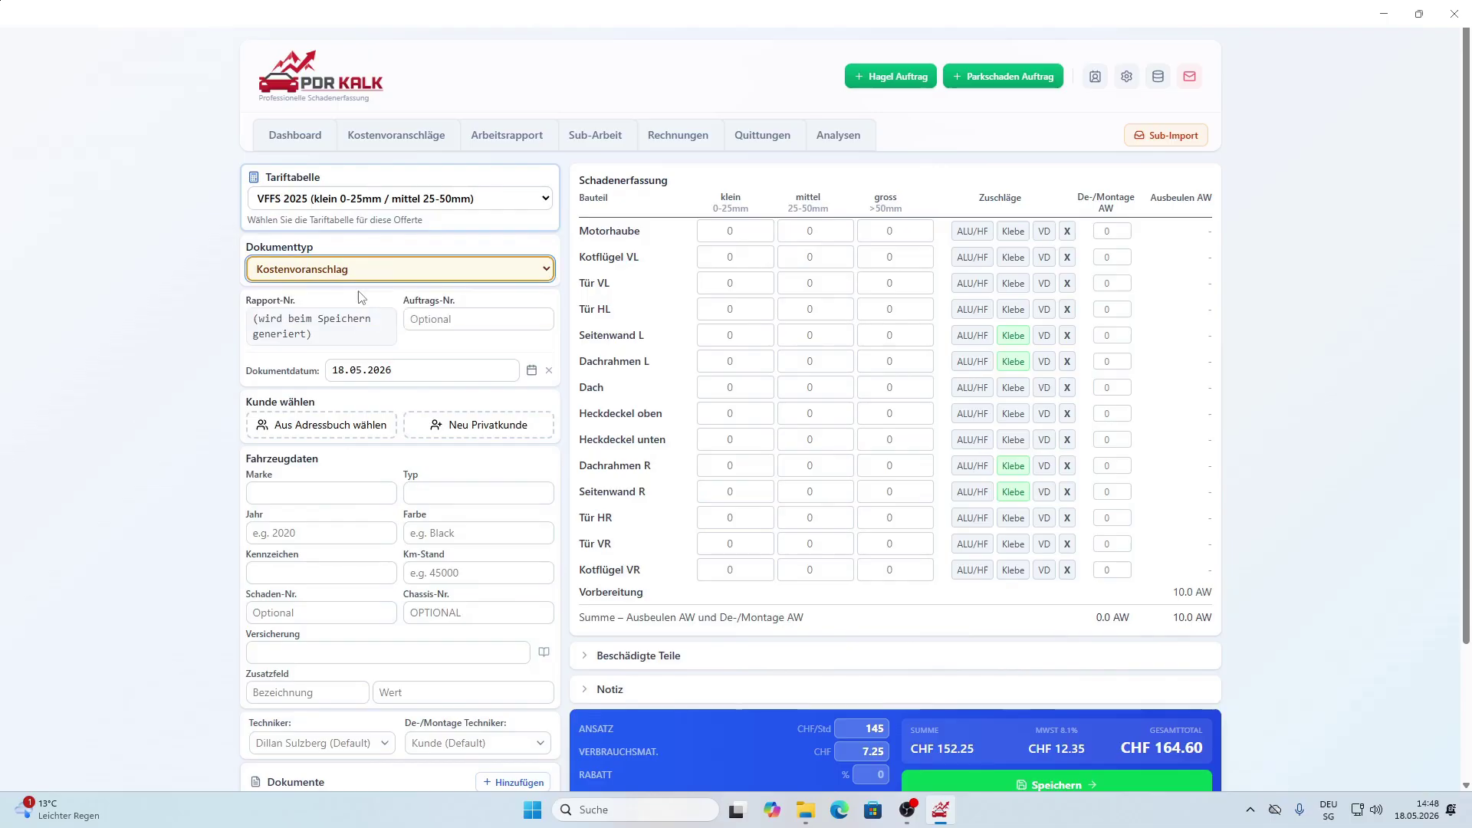
Select customer Helvetic Panel Repair GmbH and enter a white 2021 Toyota Yaris with its licence plate.
left_click(348, 431)
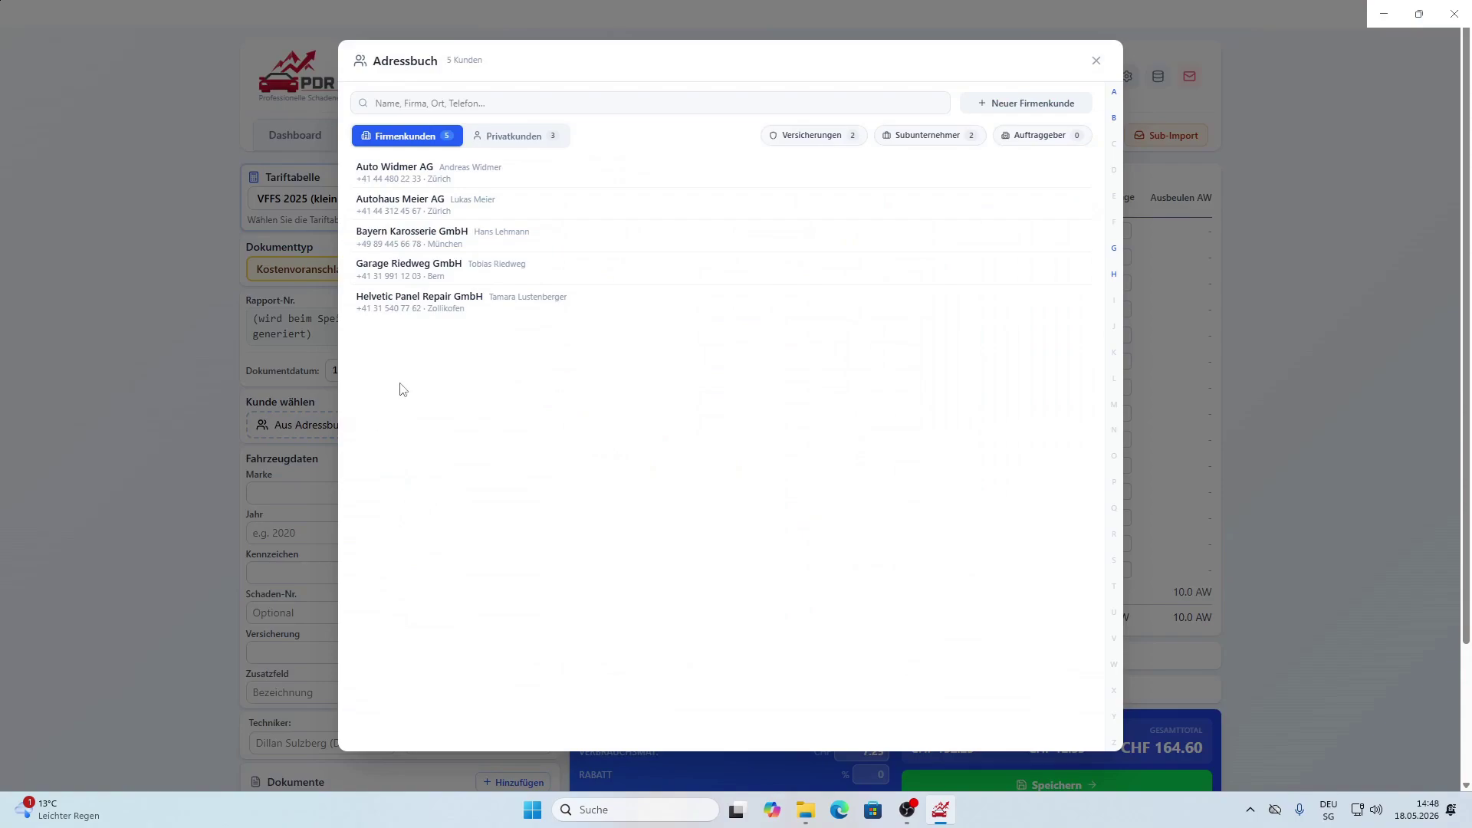
left_click(423, 306)
left_click(343, 504)
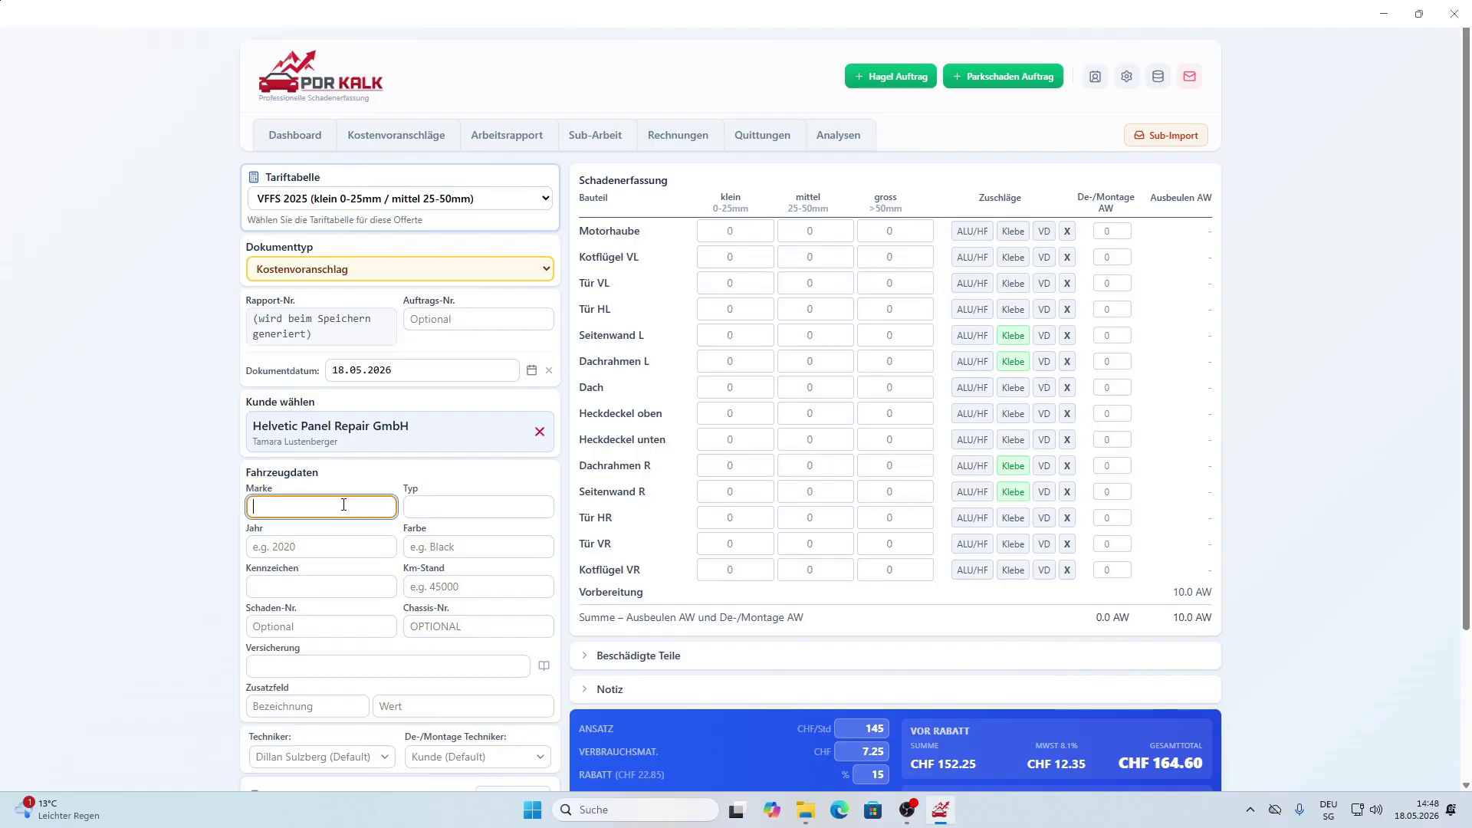
type("Toyota")
key("Tab")
type("Yaris")
key("Tab")
type("2021")
key("Tab")
type("W")
key("Tab")
type("ZH8373")
Enter mileage 45, the damage and chassis numbers, and insurer AXA Winterthur.
key("Tab")
type("45")
key("Tab")
type("Z-34234")
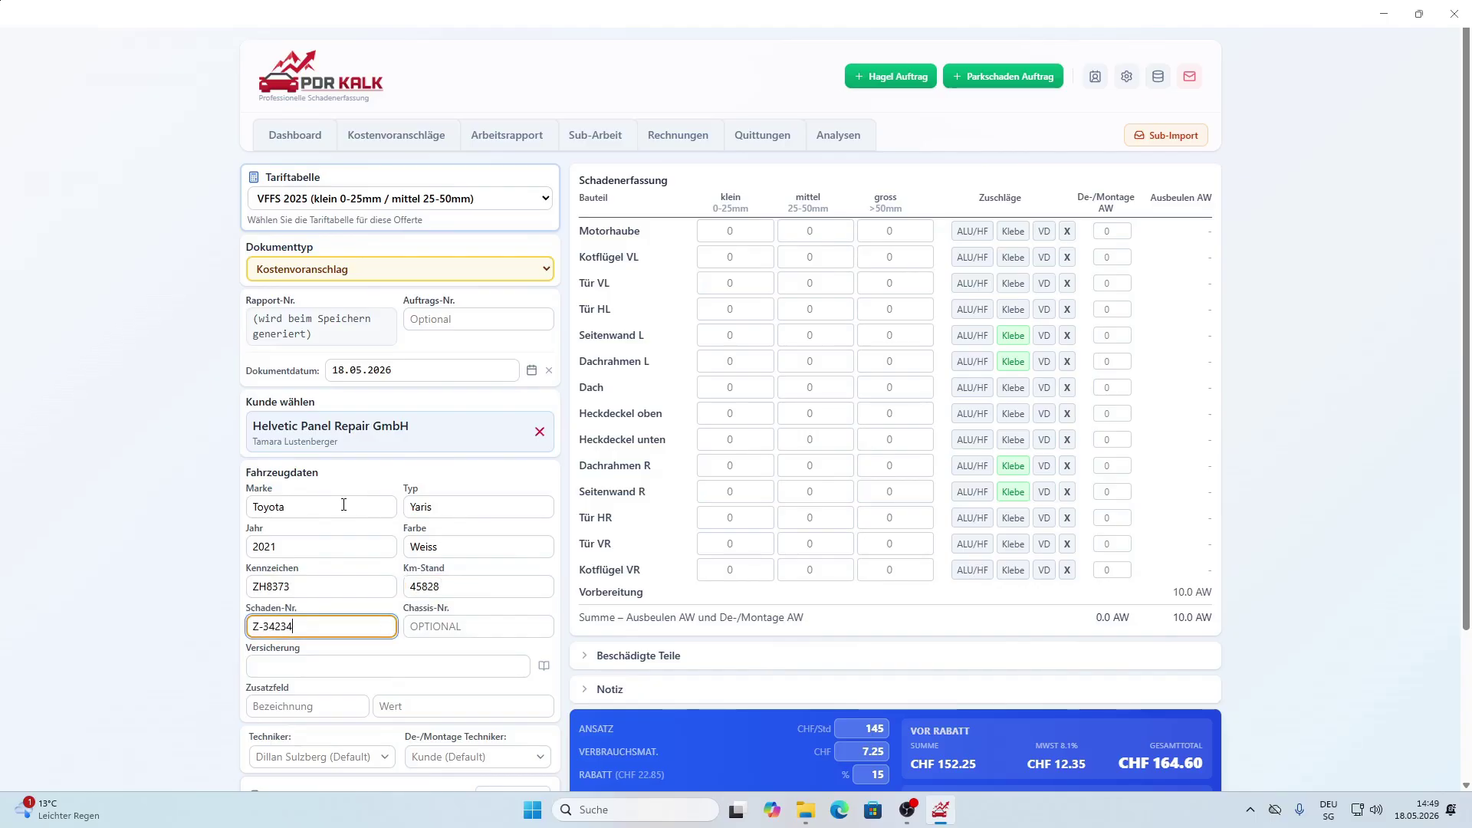
type("S343")
key("Tab")
type("ZZZ01037392")
key("Tab")
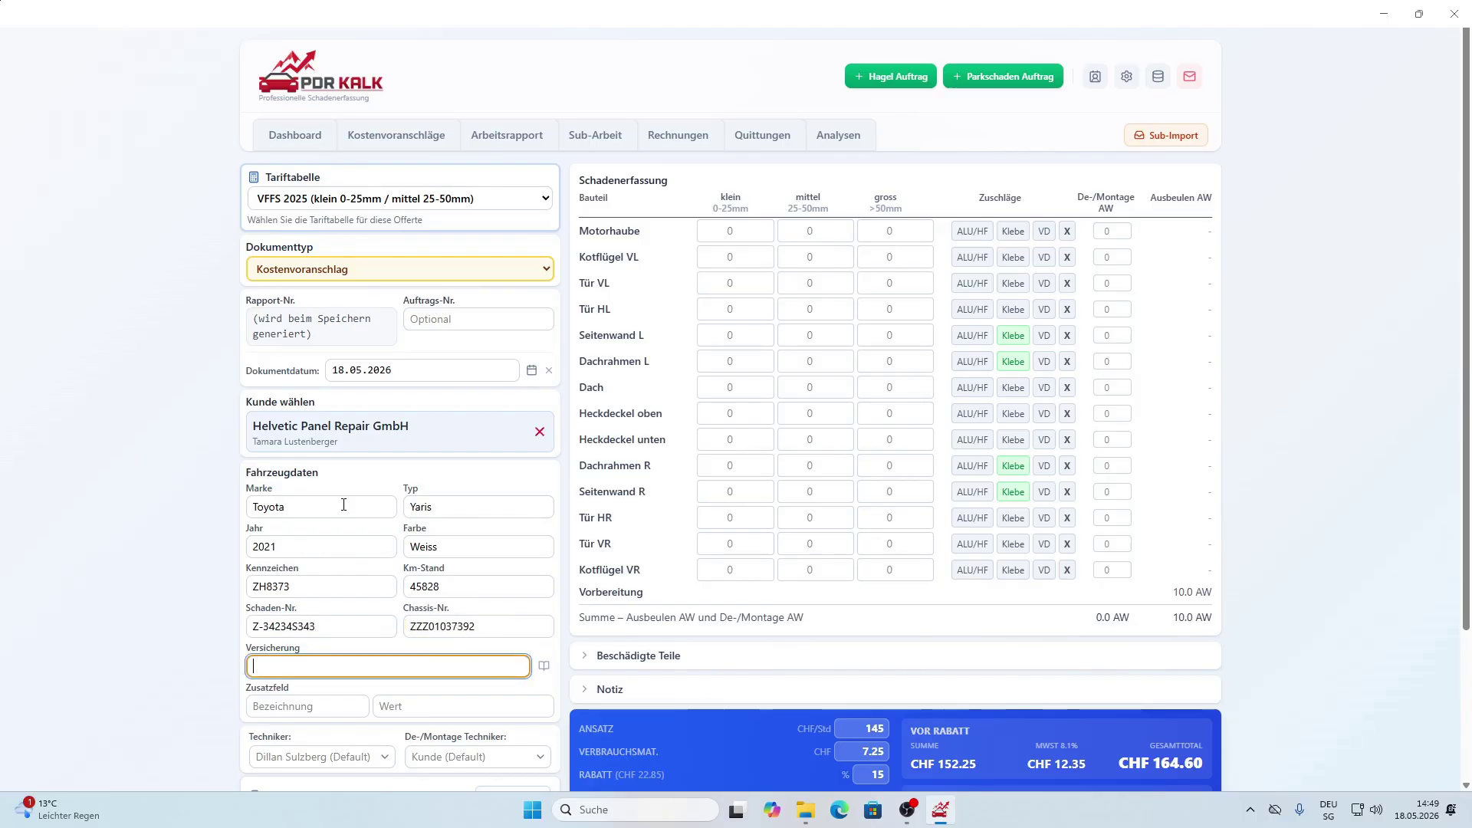
type("AXA")
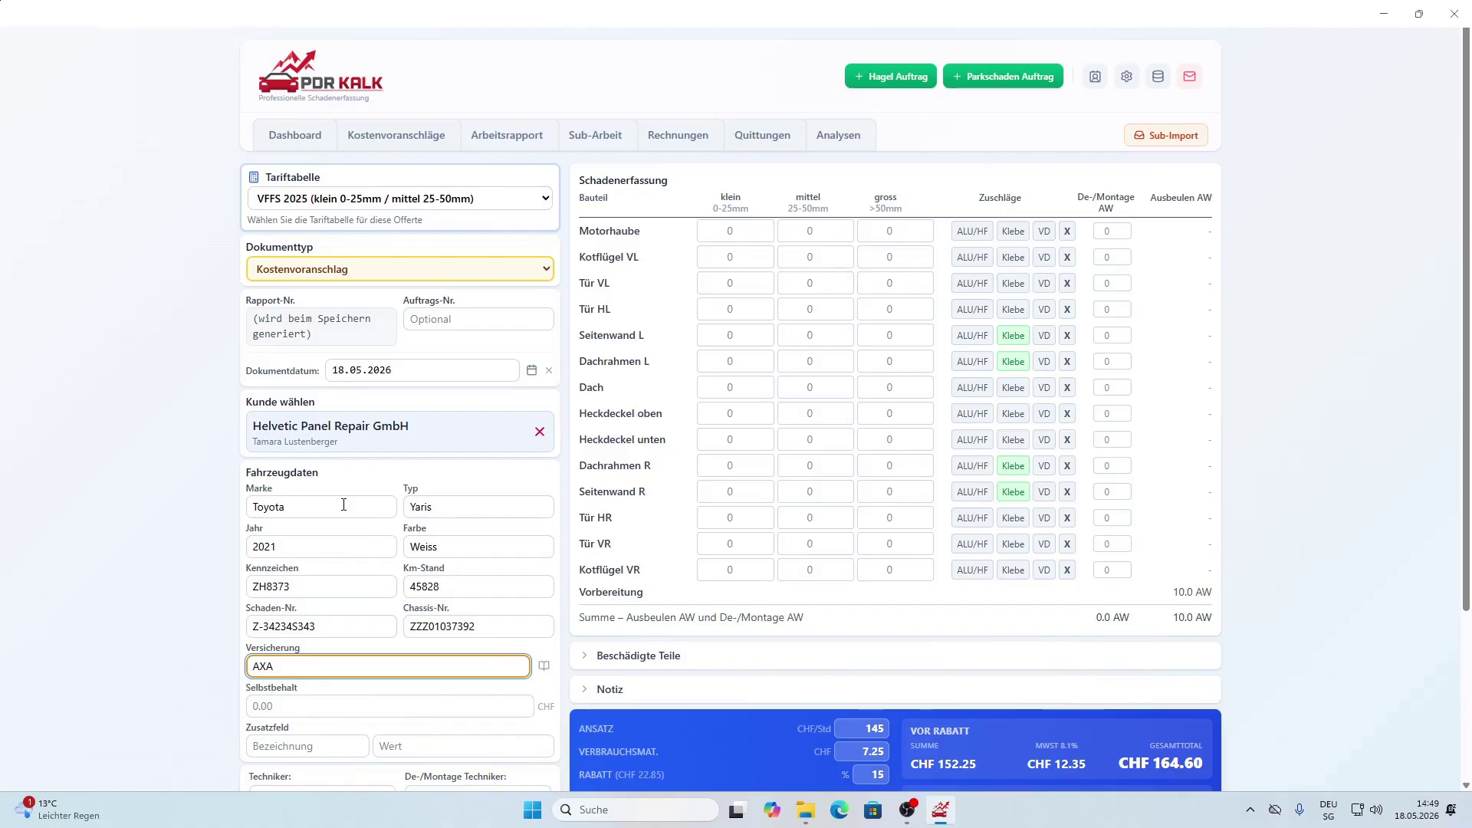
type(" Winterthur")
key("Tab")
Assign a different technician to the estimate and open the Foto-Dokumentation file picker.
scroll(172, 624, "down", 2)
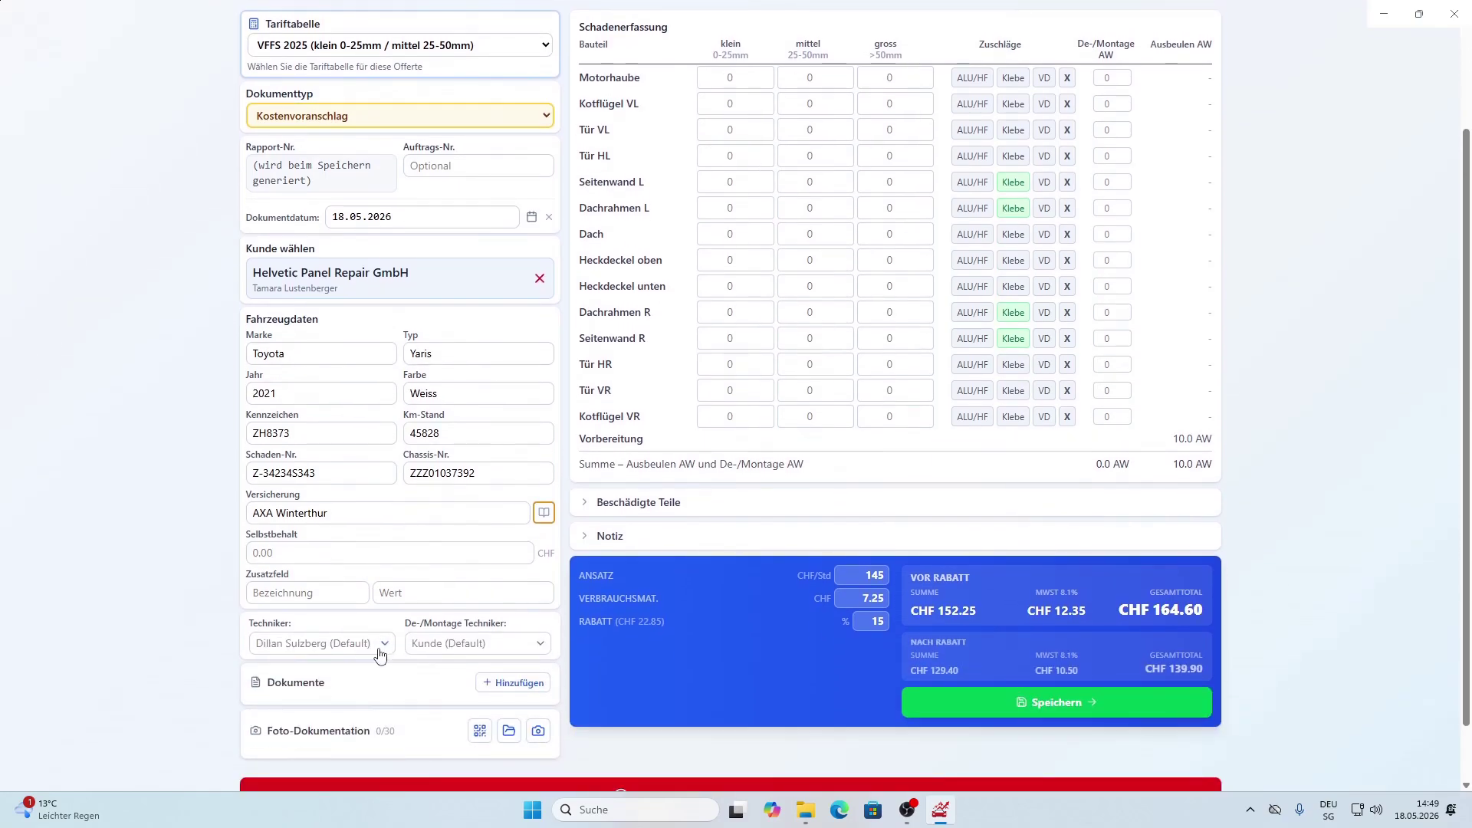
left_click(376, 646)
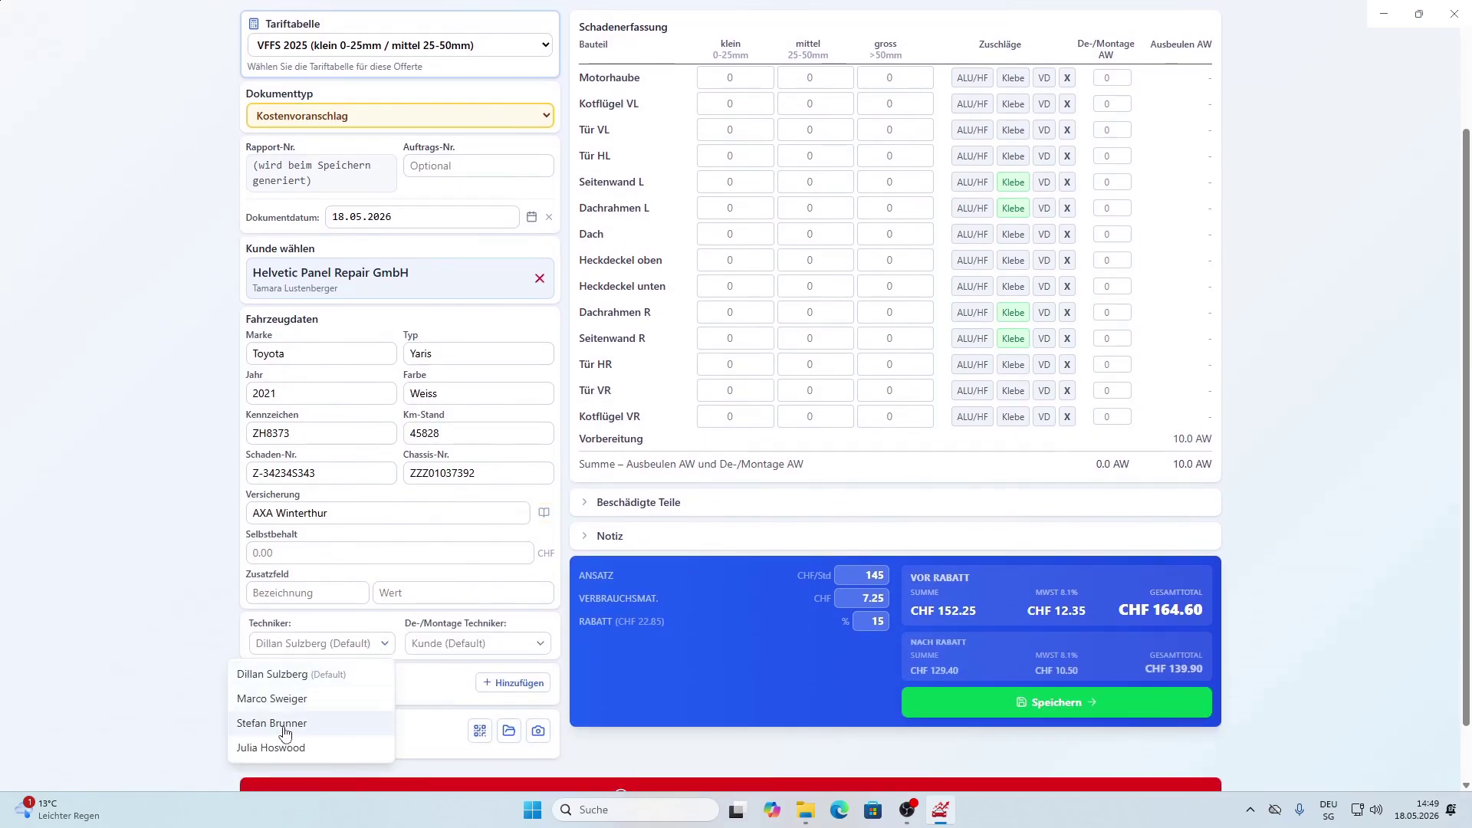
left_click(286, 733)
left_click(215, 680)
scroll(215, 680, "down", 2)
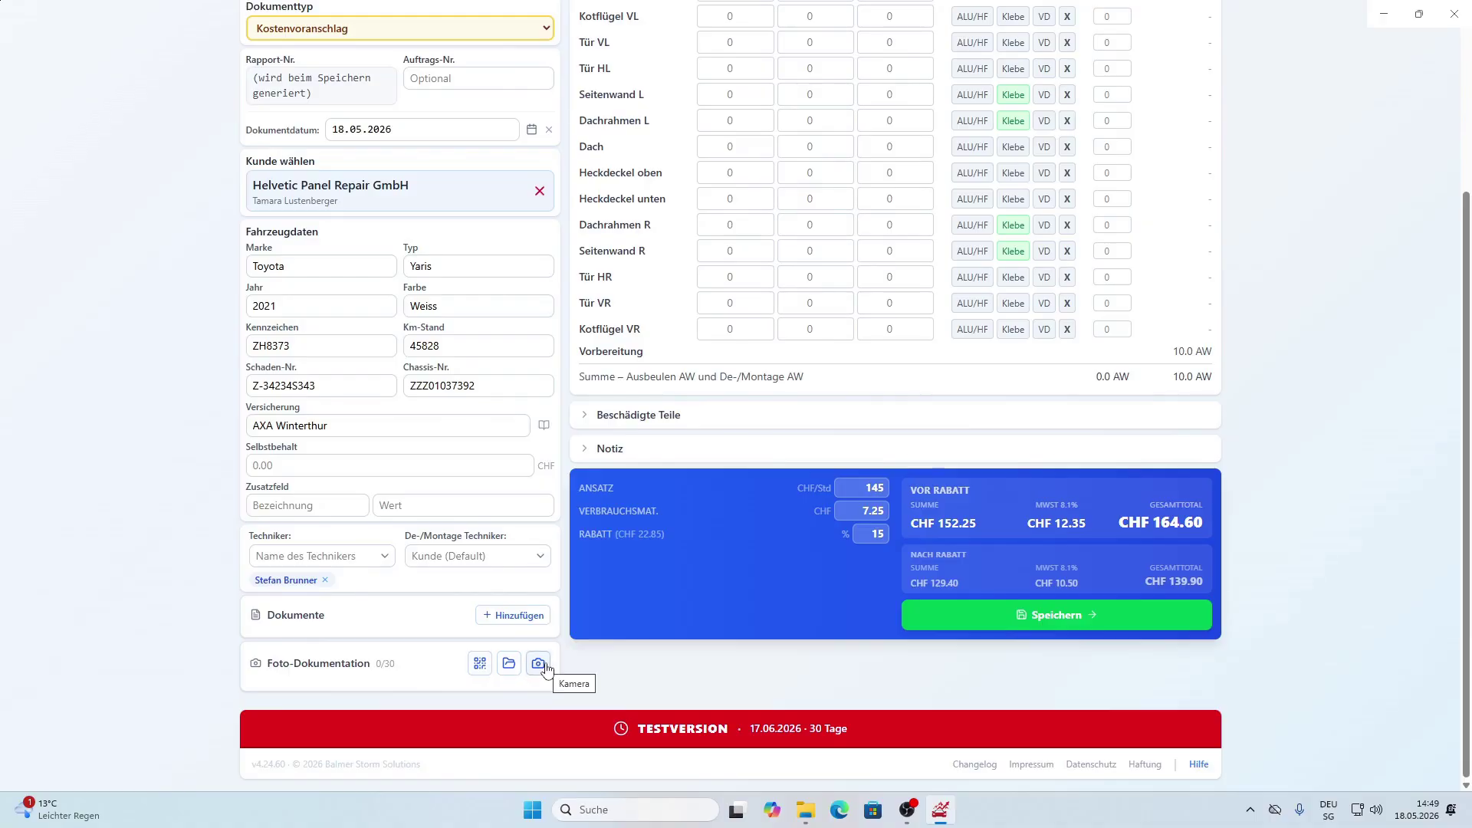
left_click(509, 664)
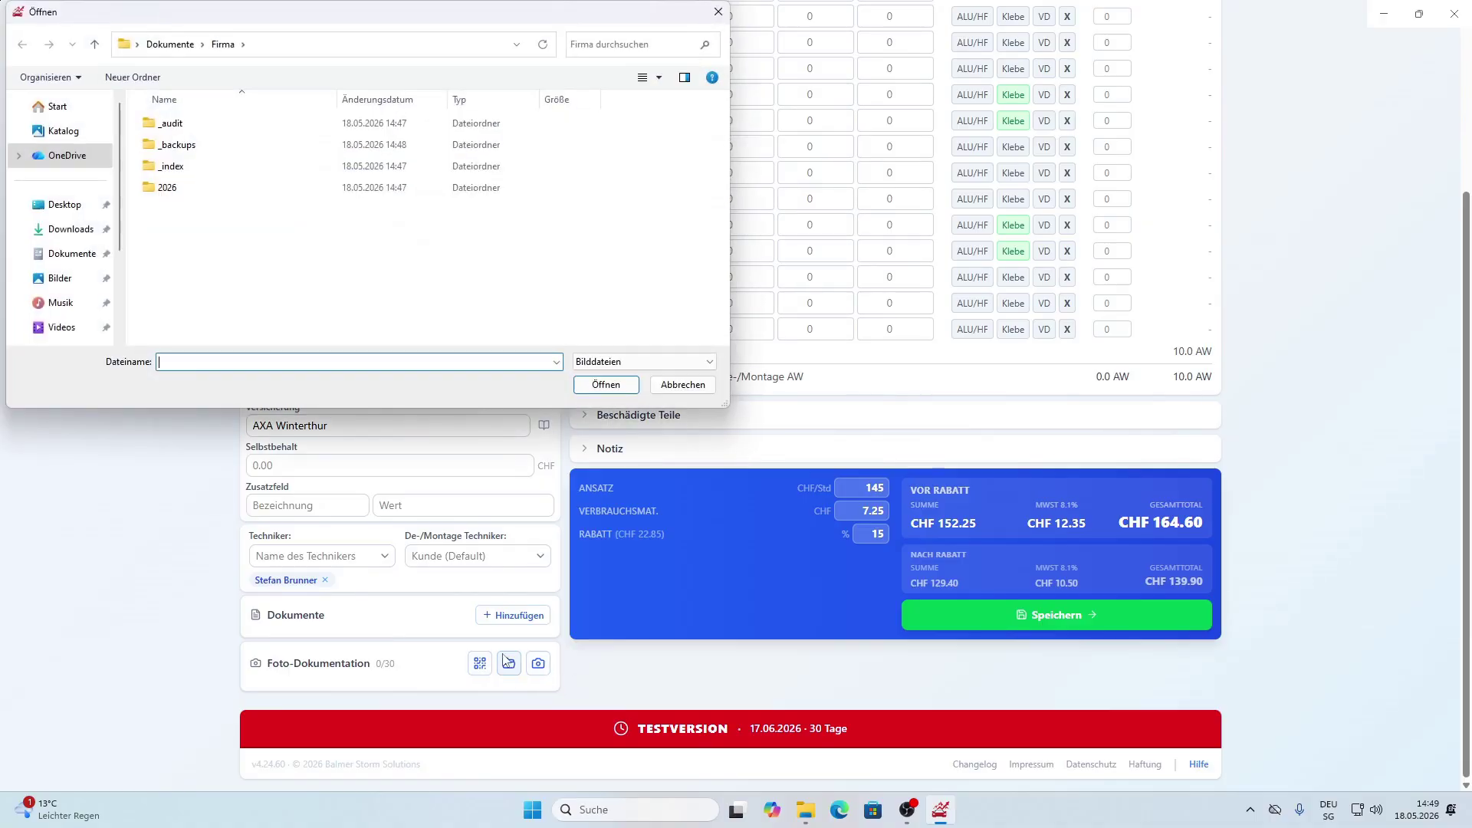
Attach the damage photos from the Dokumente folder to the estimate.
left_click(80, 254)
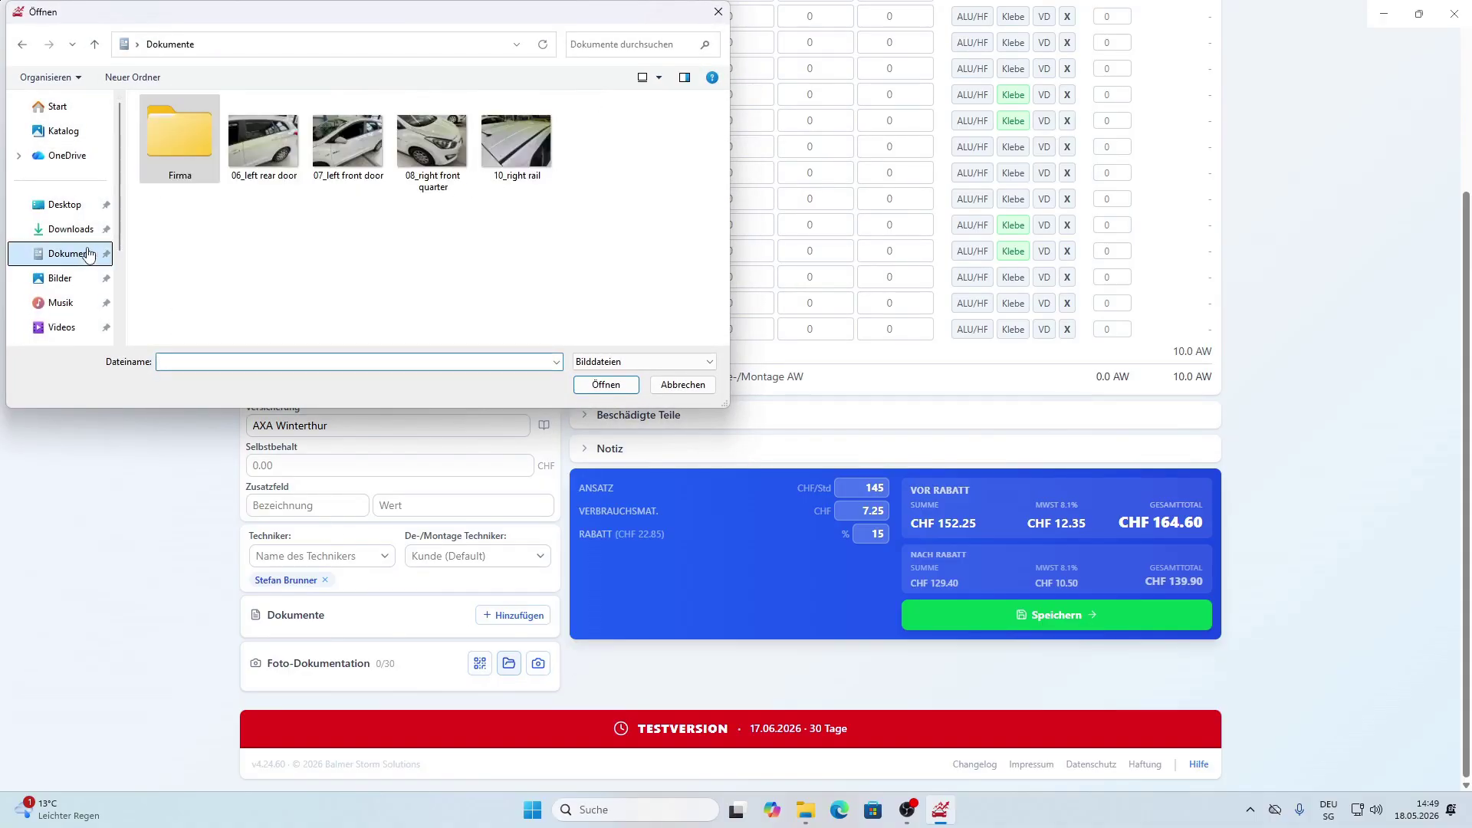
left_click(270, 167)
left_click(488, 156, "shift")
left_click(602, 384)
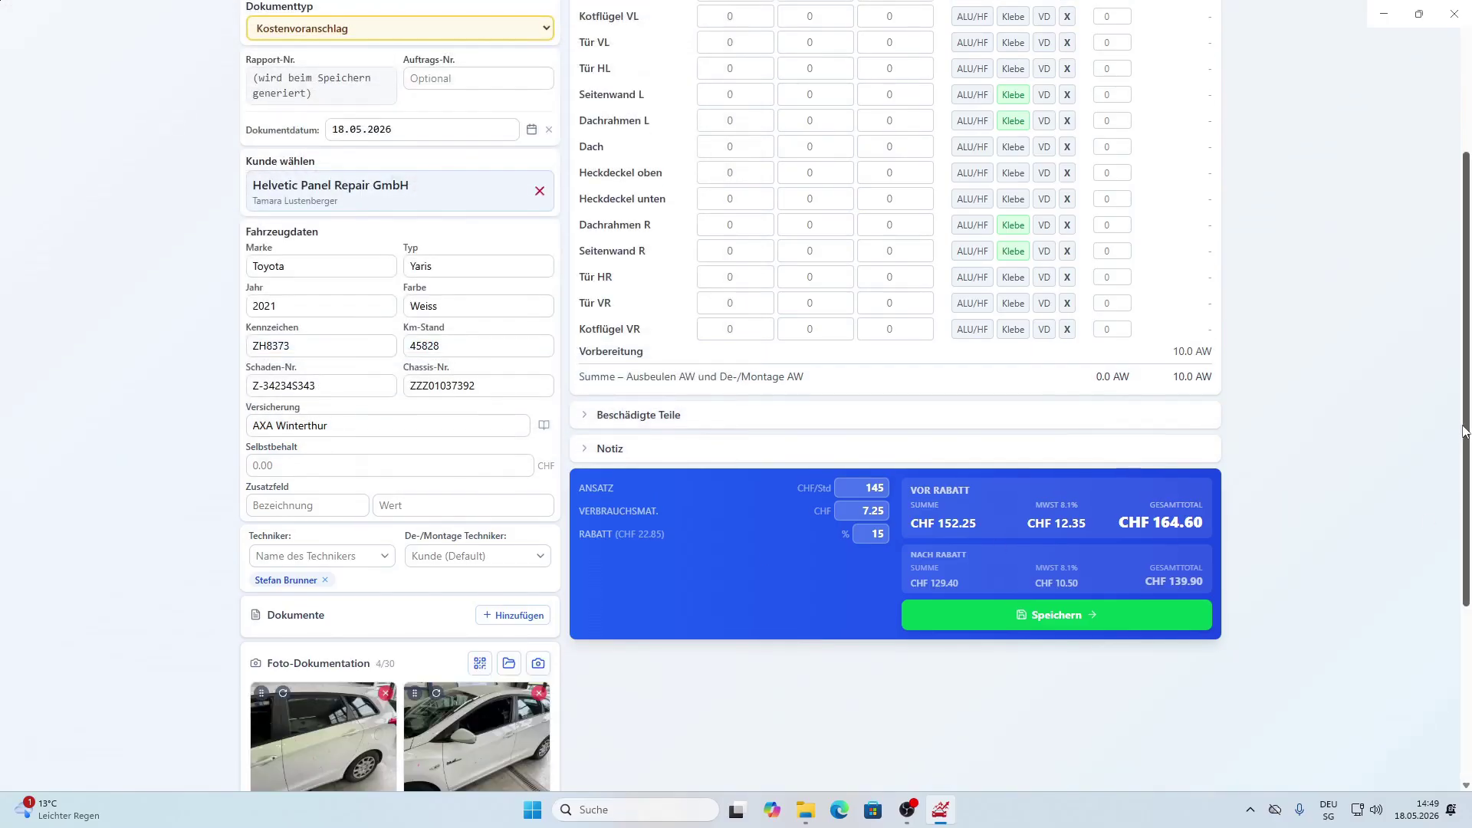
Rotate the third photo upright and rearrange the photos so the side view is first.
scroll(870, 709, "down", 4)
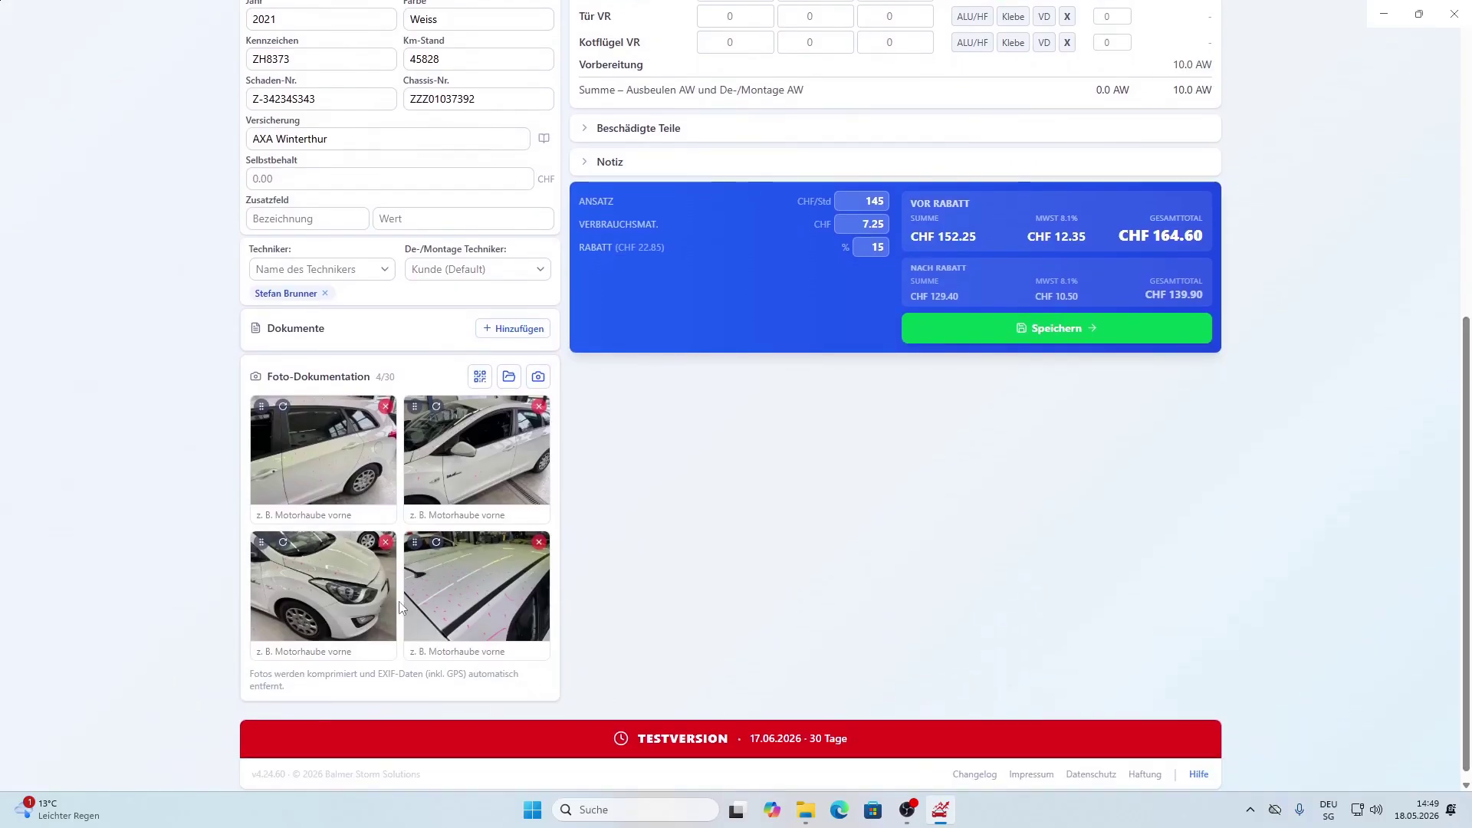
left_click(284, 544)
left_click(284, 545)
left_click(284, 544)
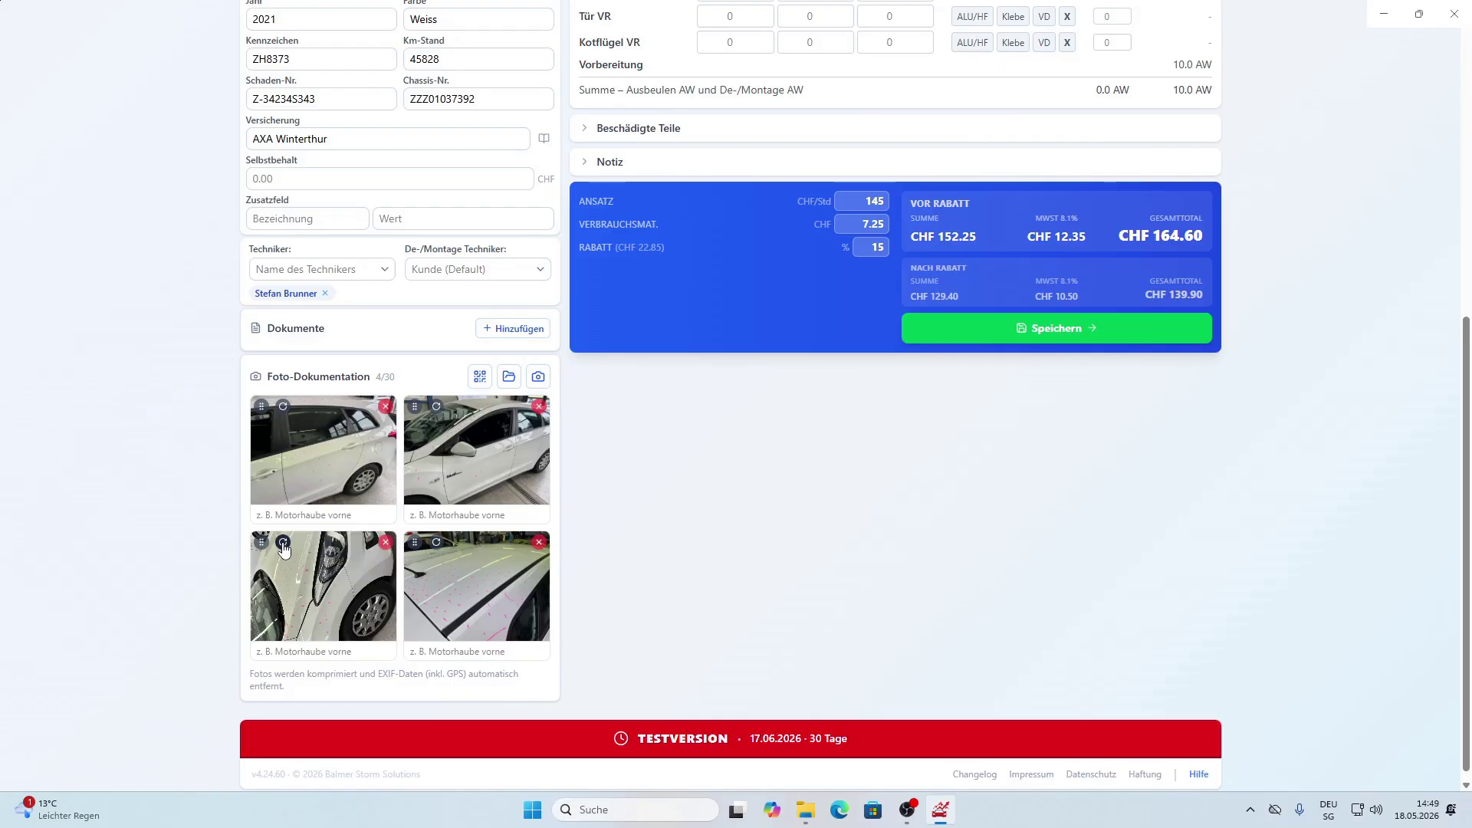
left_click(284, 544)
left_click_drag(261, 542, 260, 398)
left_click_drag(414, 406, 264, 400)
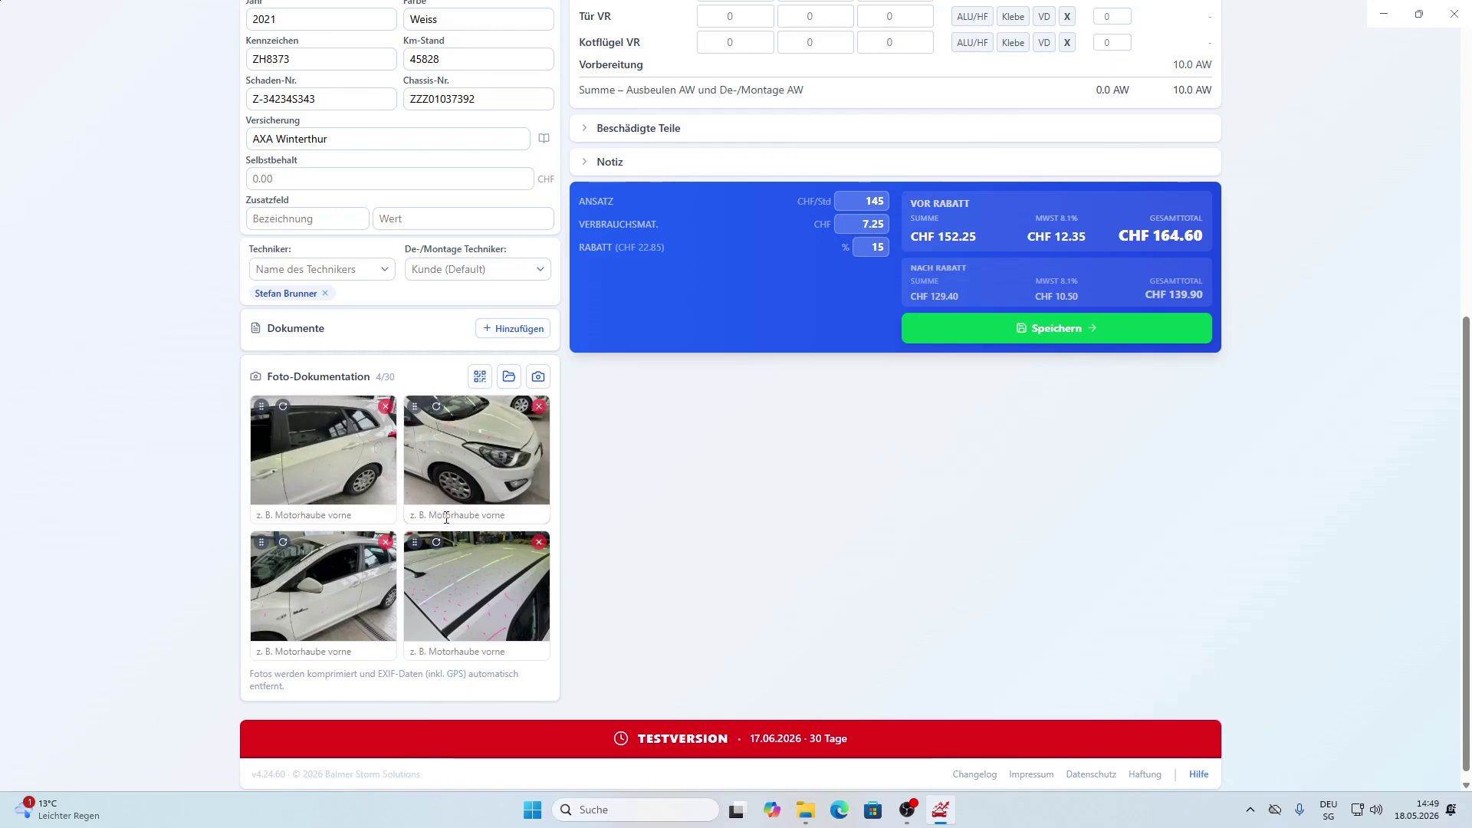
Caption the photos Haube, Türe, Türe L and Dach.
type("Haube")
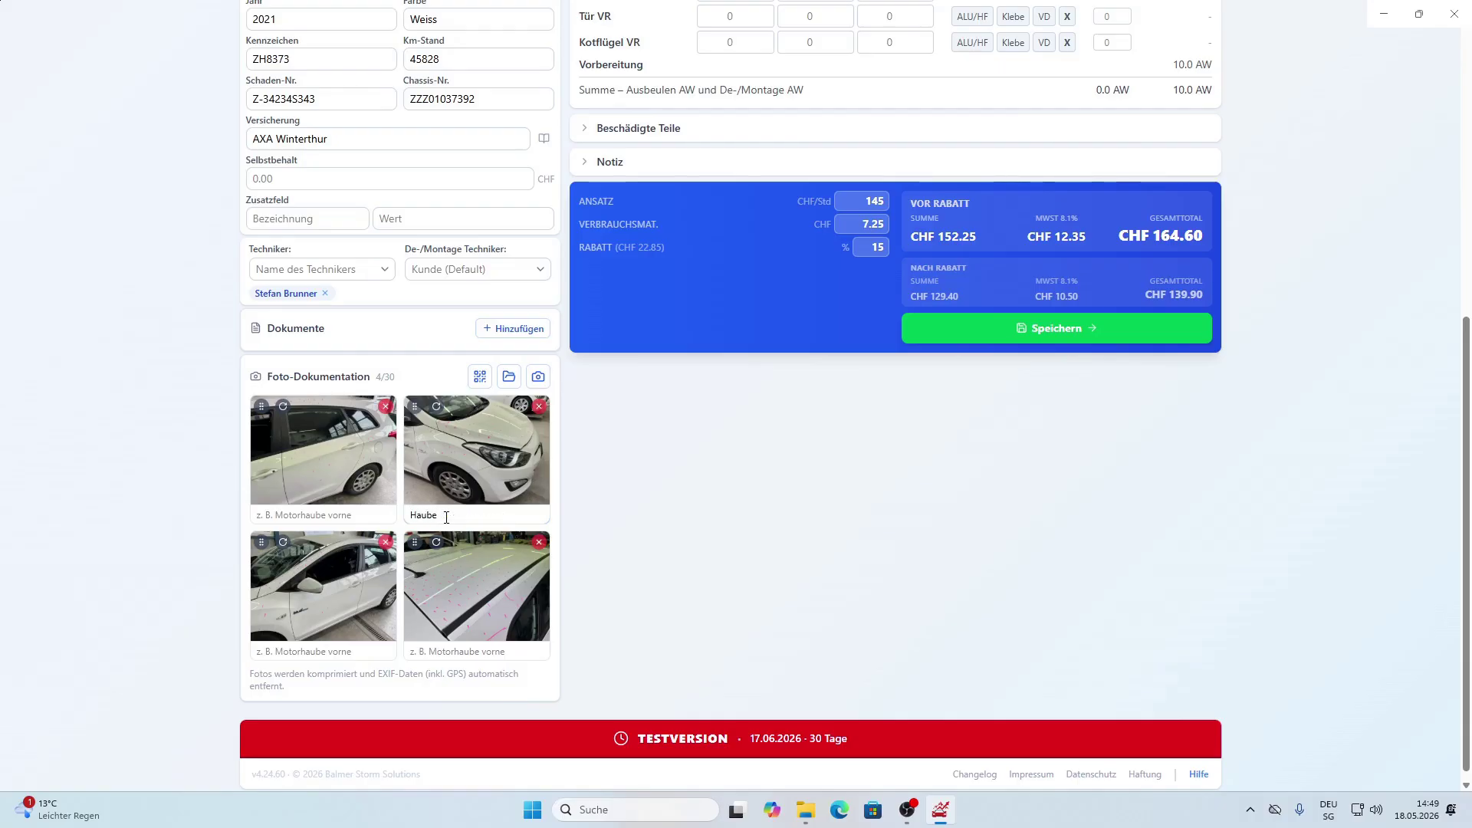
left_click(355, 513)
type("Türe")
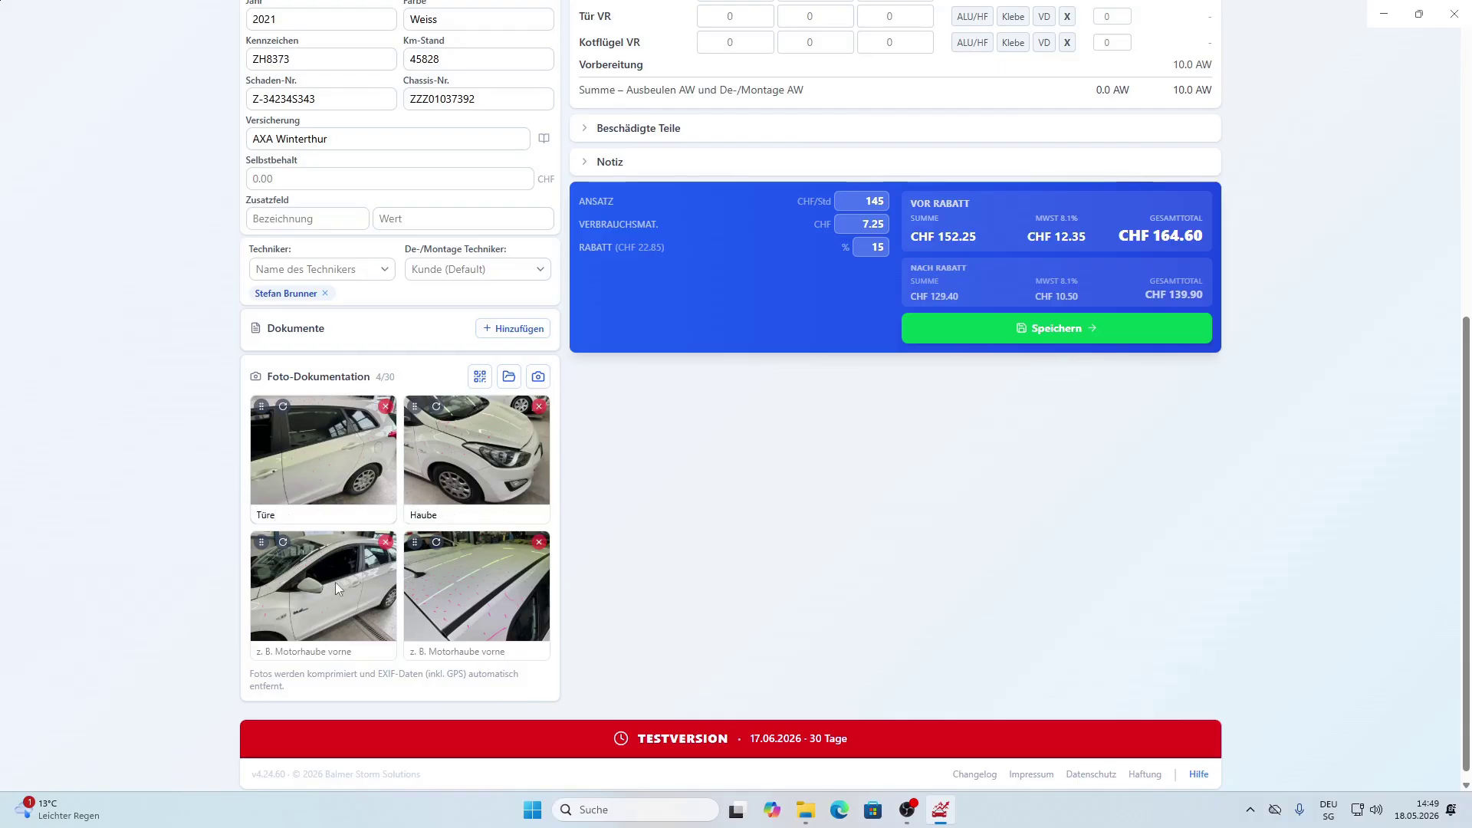
left_click(350, 652)
type("Tü")
type("re L")
type("Dach")
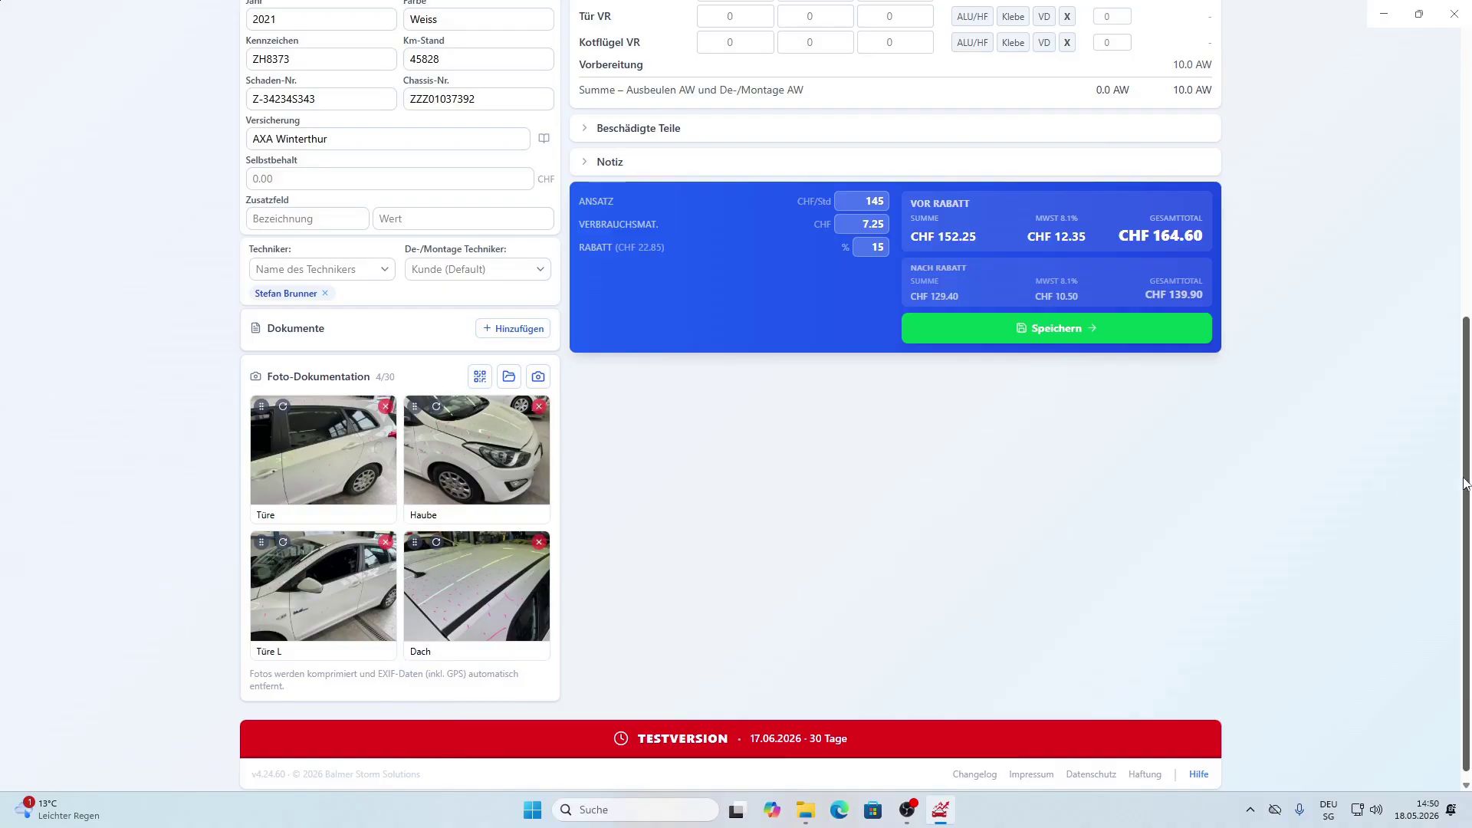
scroll(830, 205, "up", 6)
Enter dent counts from Motorhaube (125 small, 8 medium) through the left side to Dach (257 small).
left_click(743, 192)
type("125")
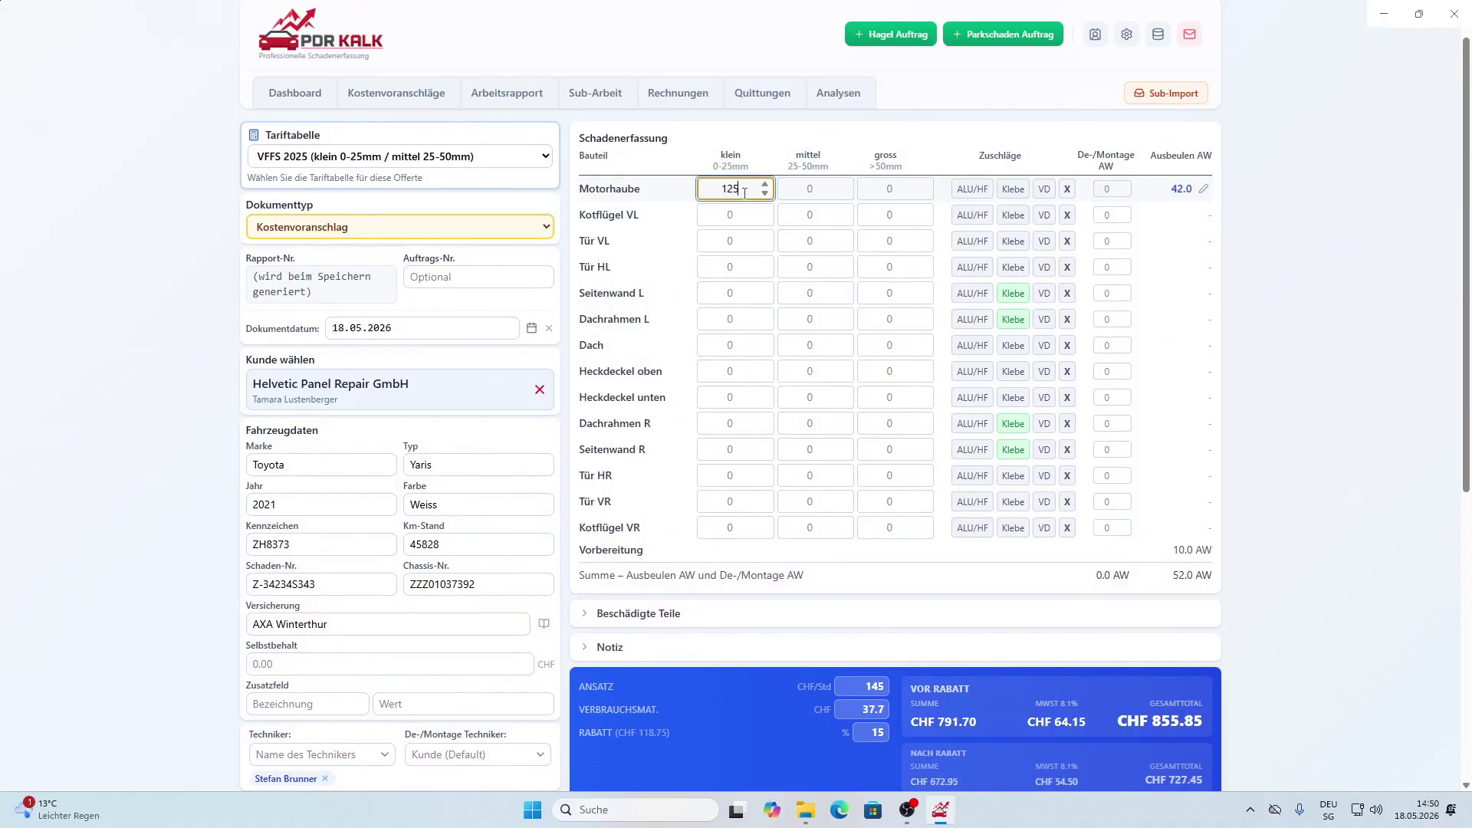
key("Tab")
type("8")
key("Return")
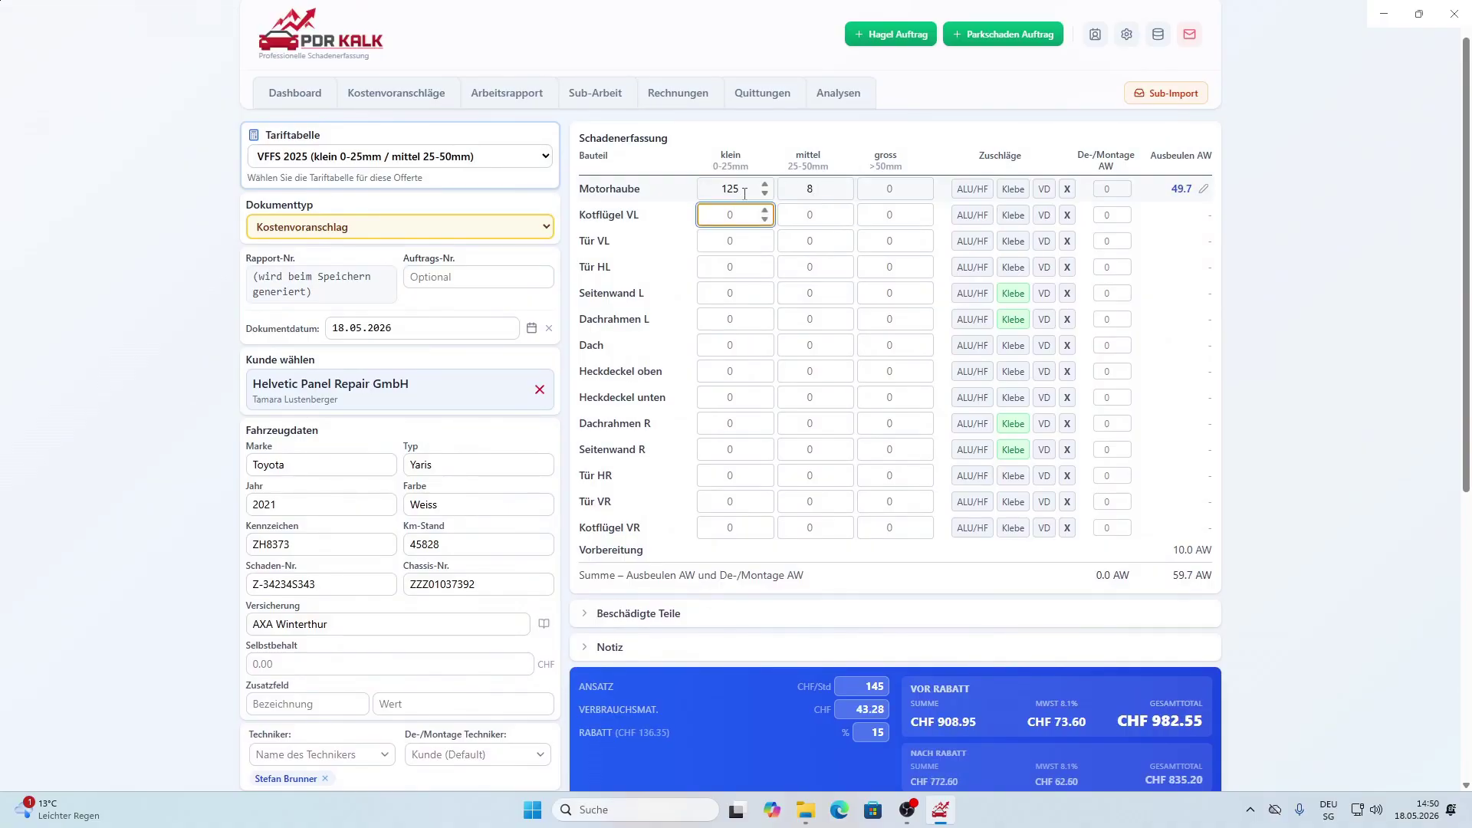
type("8")
key("Return")
type("2")
key("Return")
type("3")
key("Return")
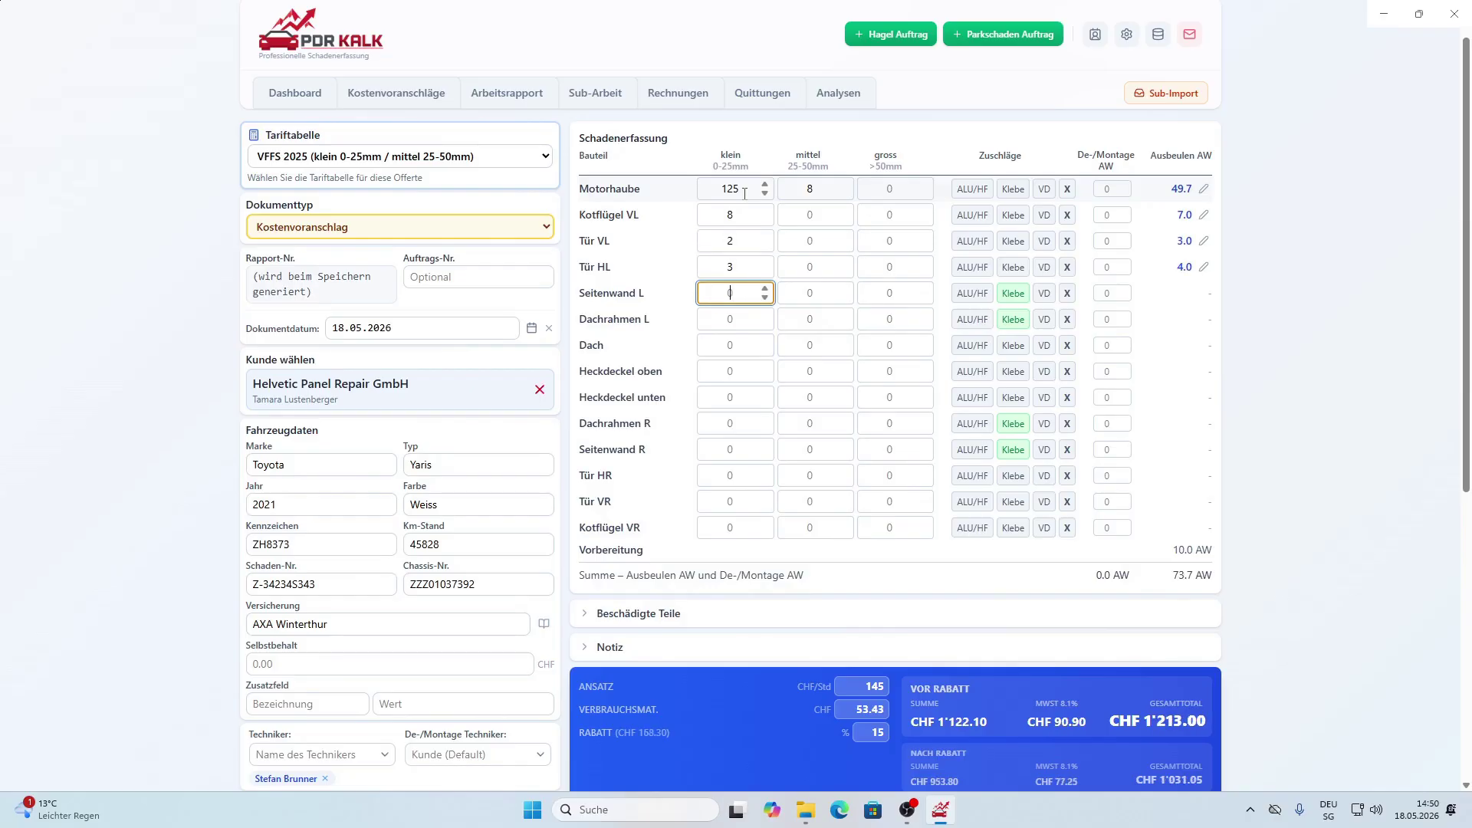
type("23")
key("Return")
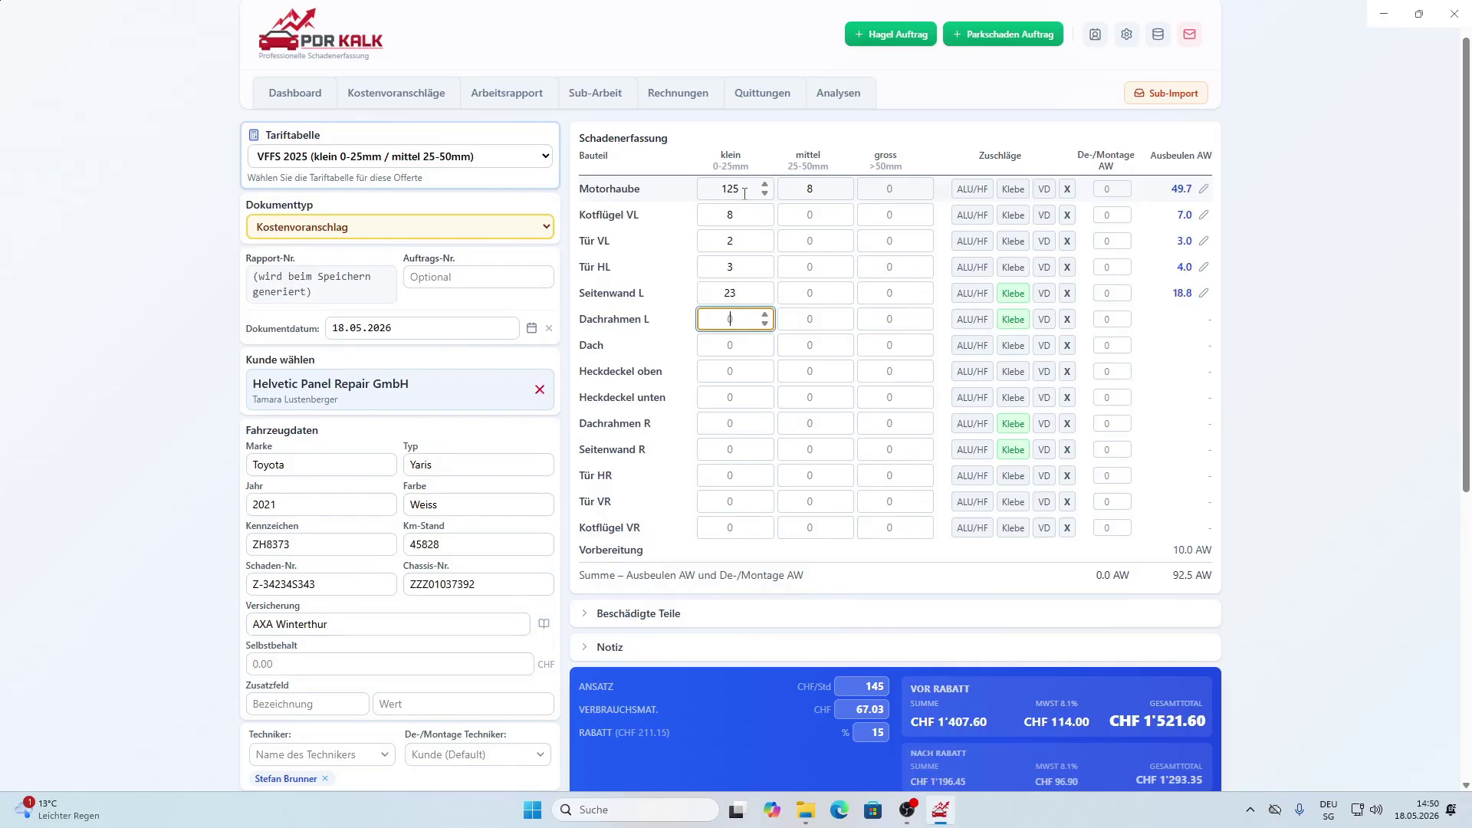
type("45")
key("Return")
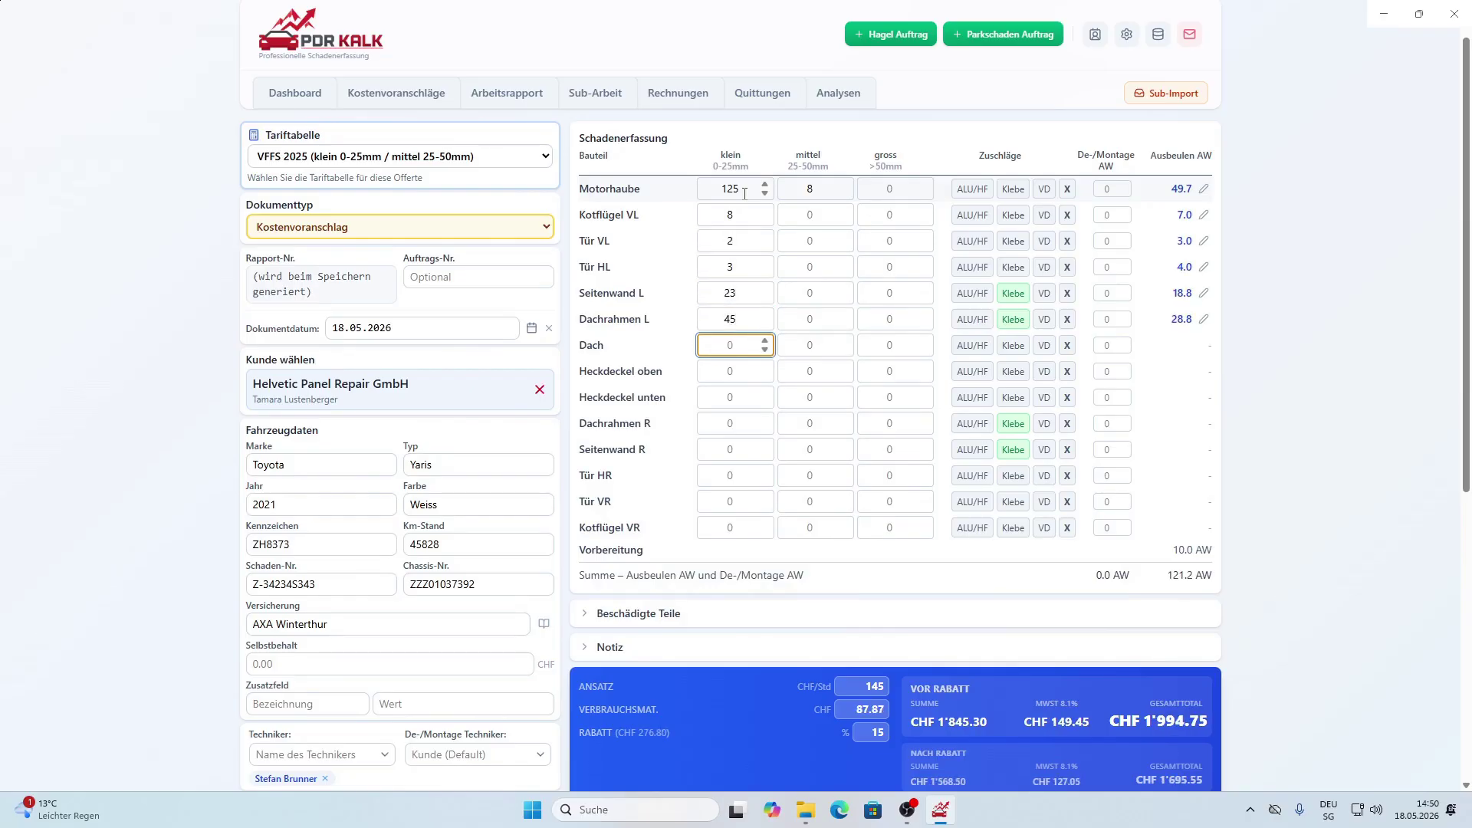
type("257")
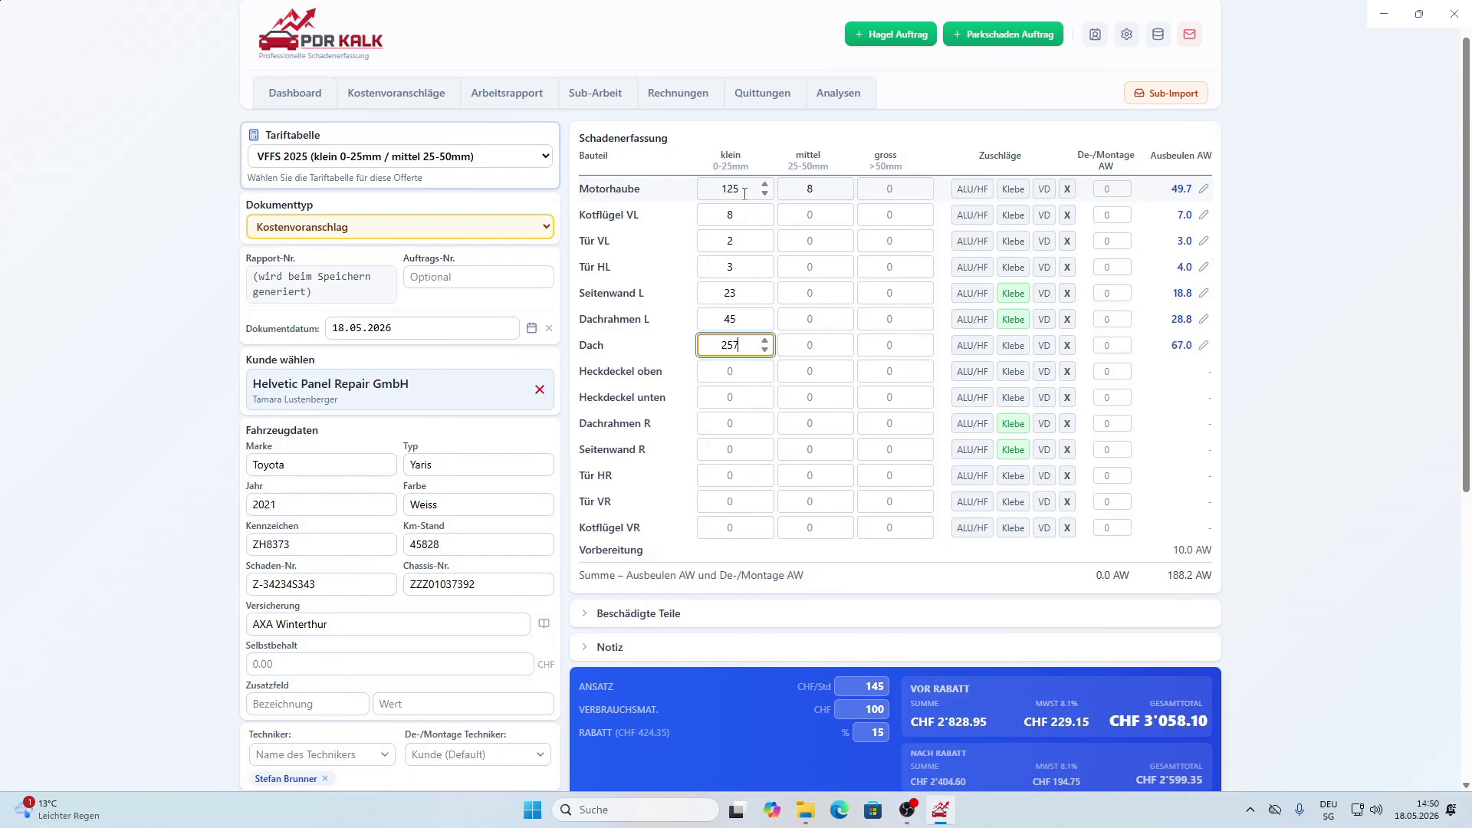
key("Return")
Add 5 medium Dach dents and the rear and right-side counts 6, 4, 23, 2, 5 and 3.
key("Up")
key("Right")
type("5")
key("Return")
type("6")
key("Return")
type("4")
key("Return")
type("23")
key("Return")
type("2")
key("Return")
key("Return")
type("5")
key("Return")
type("5")
key("Return")
type("3")
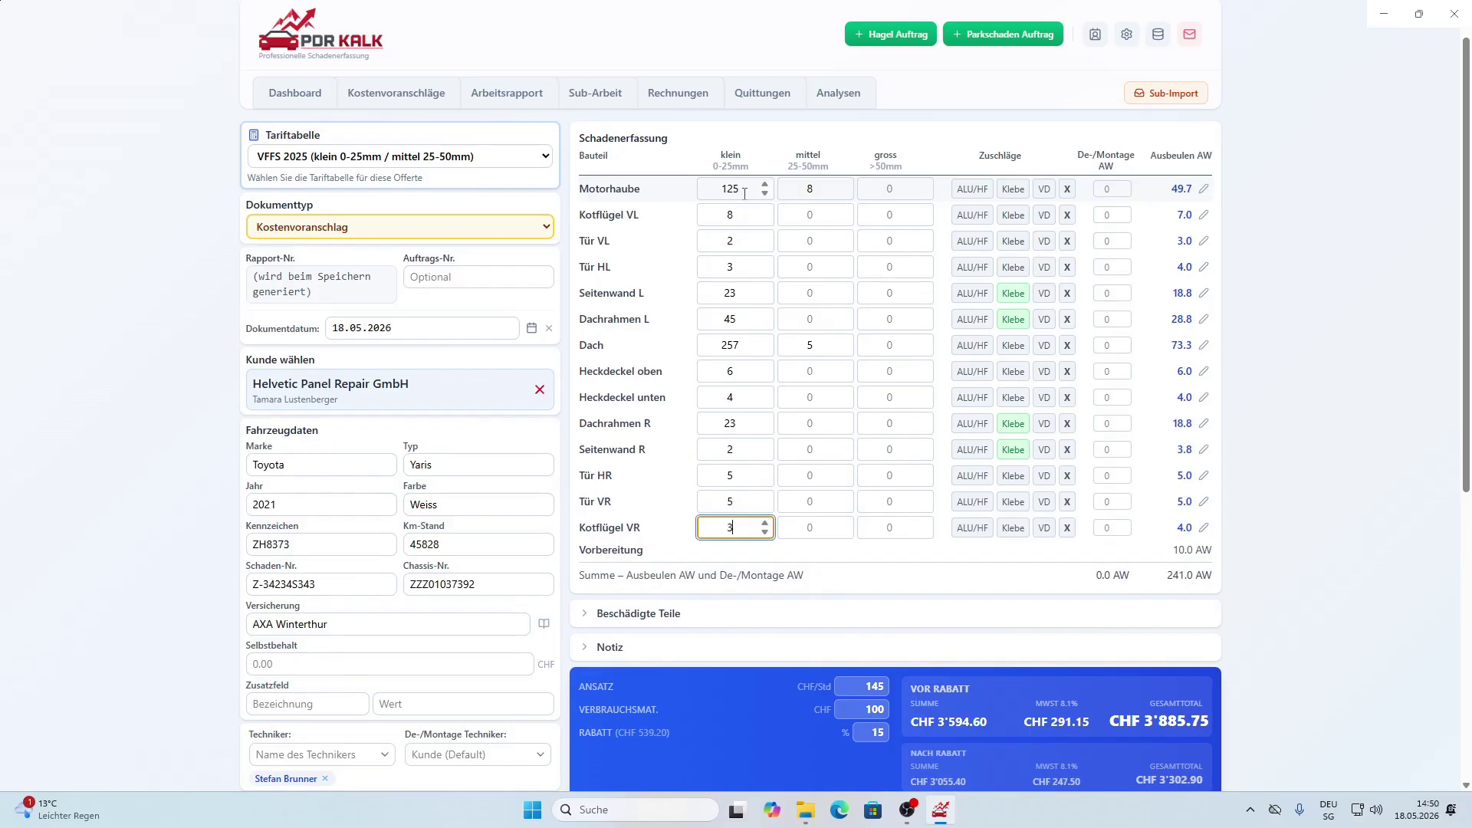
key("Up")
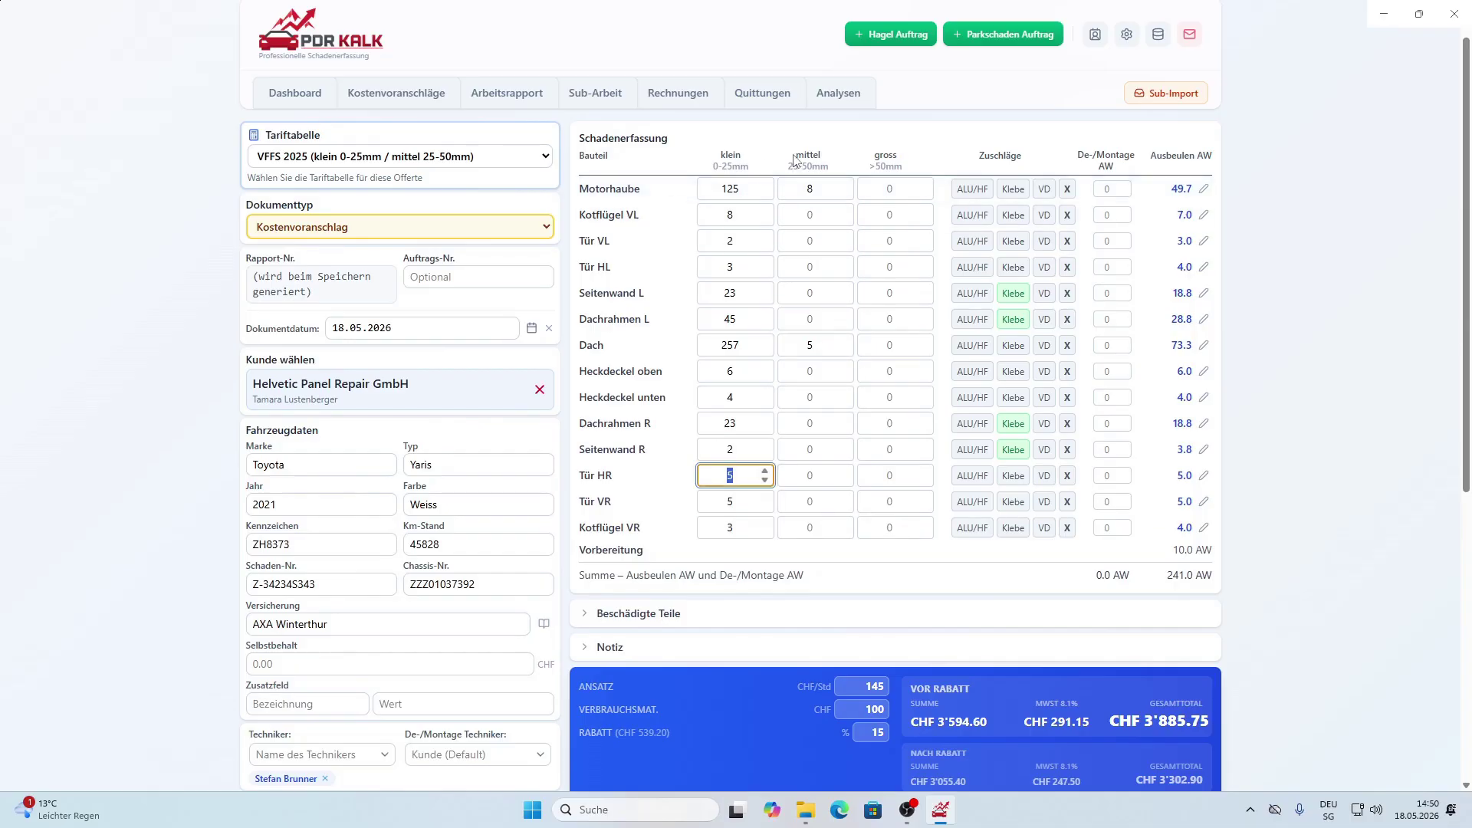
Enter De-/Montage AW of 3 for Motorhaube, 7 for Dach and 3 for Seitenwand R.
left_click(1110, 188)
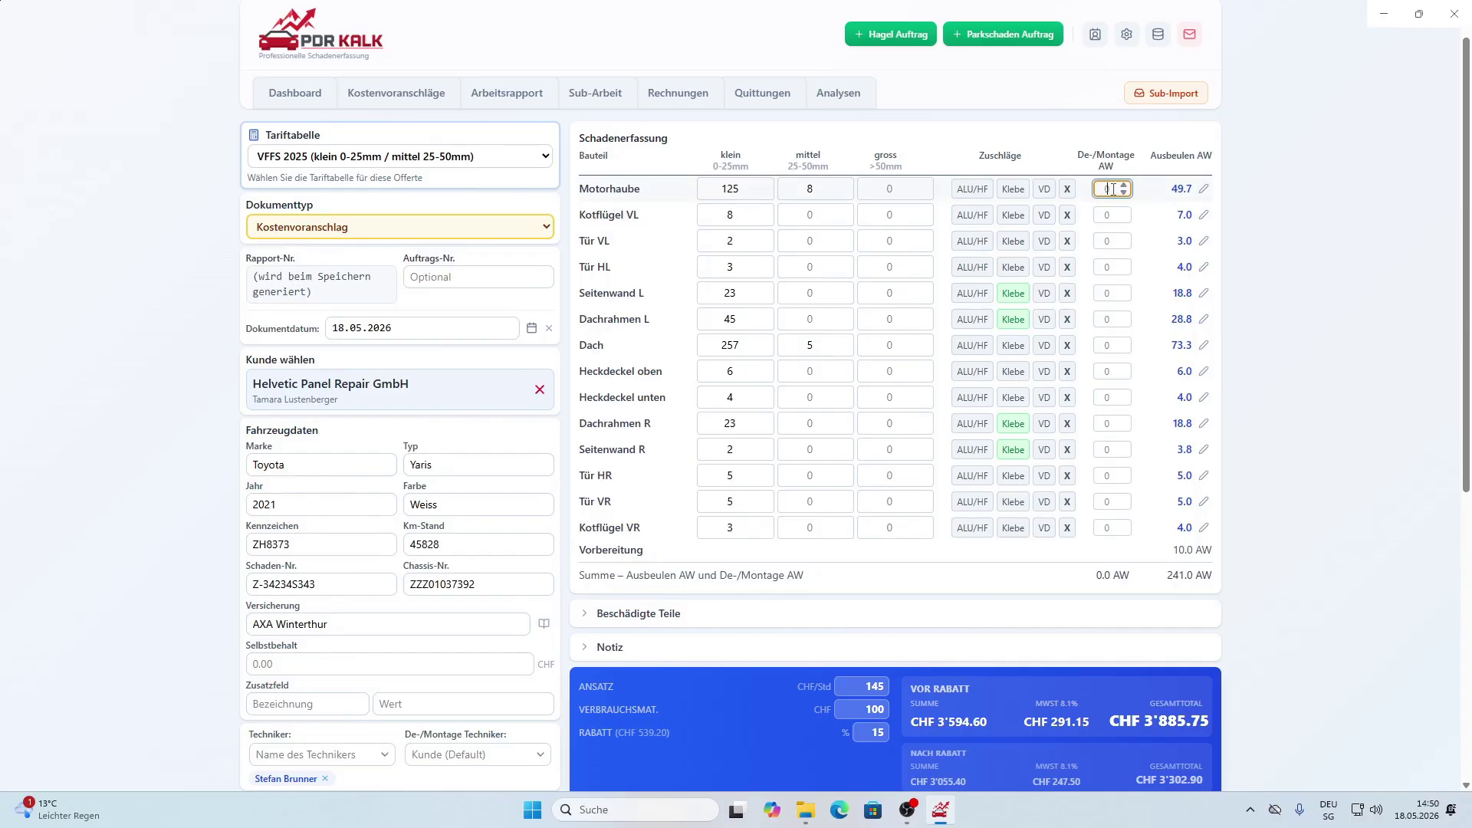
type("3")
left_click(1108, 345)
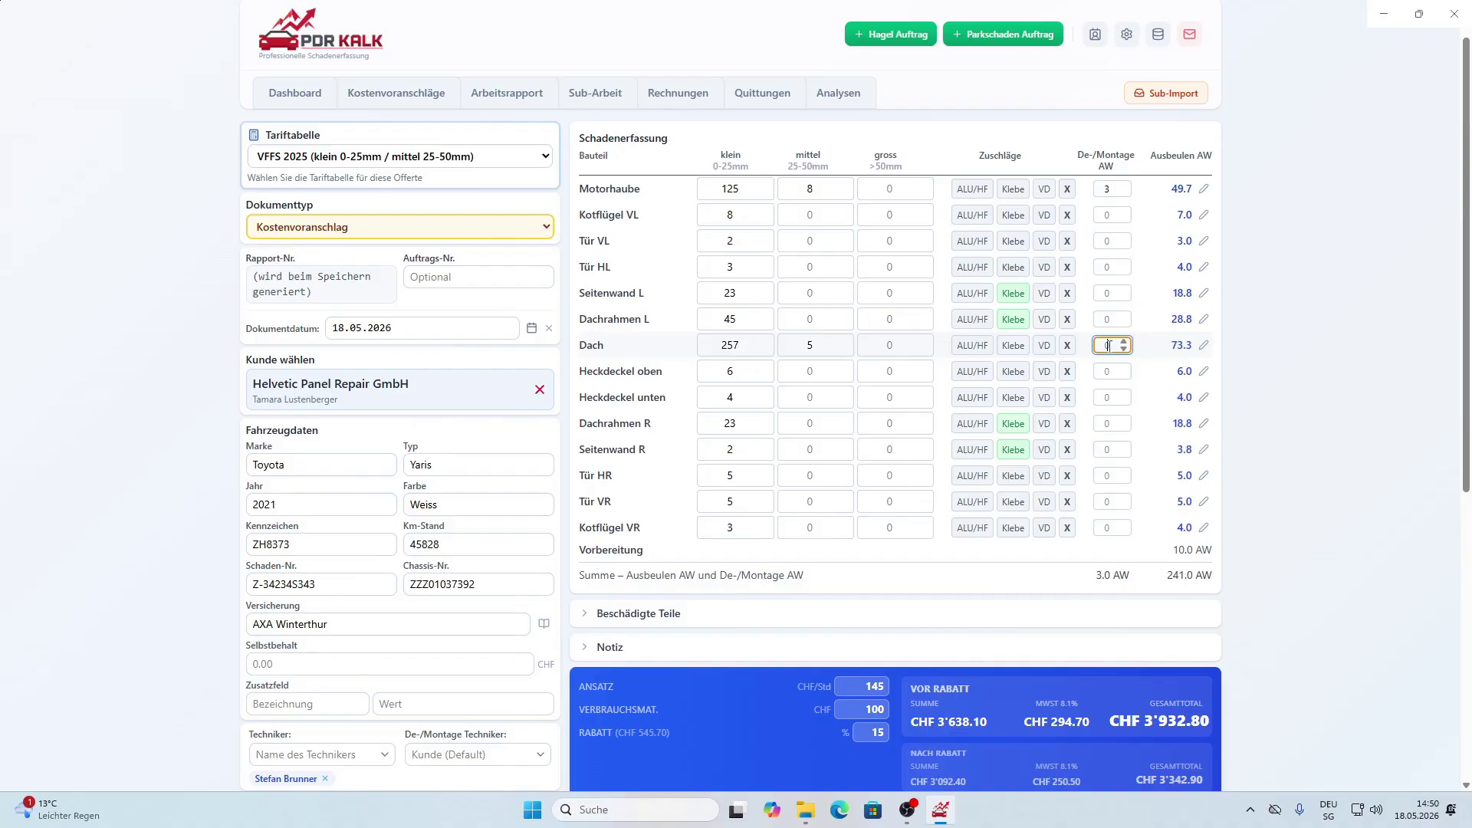
type("7")
left_click(1106, 450)
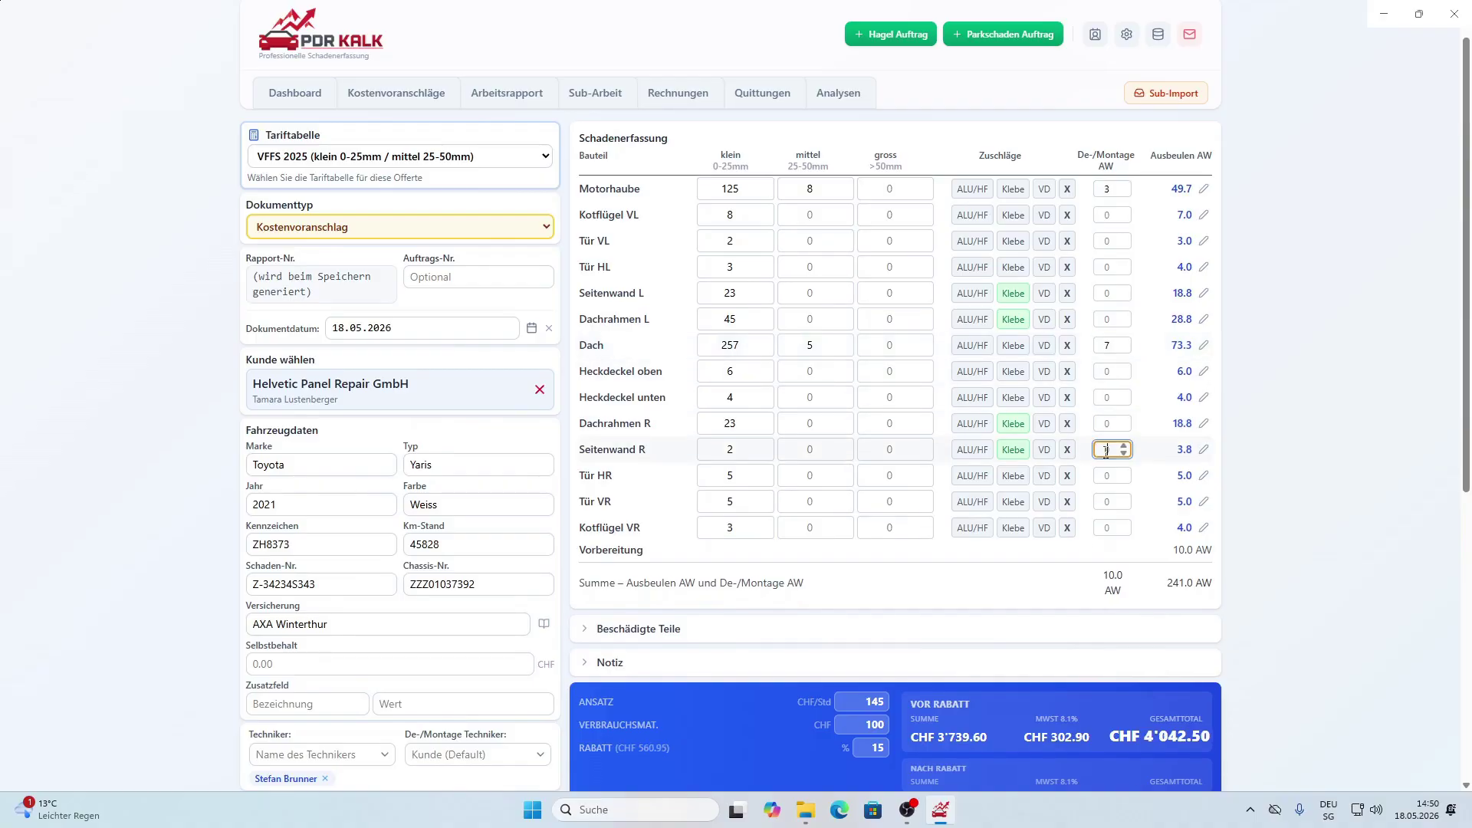
type("3")
scroll(1007, 556, "down", 1)
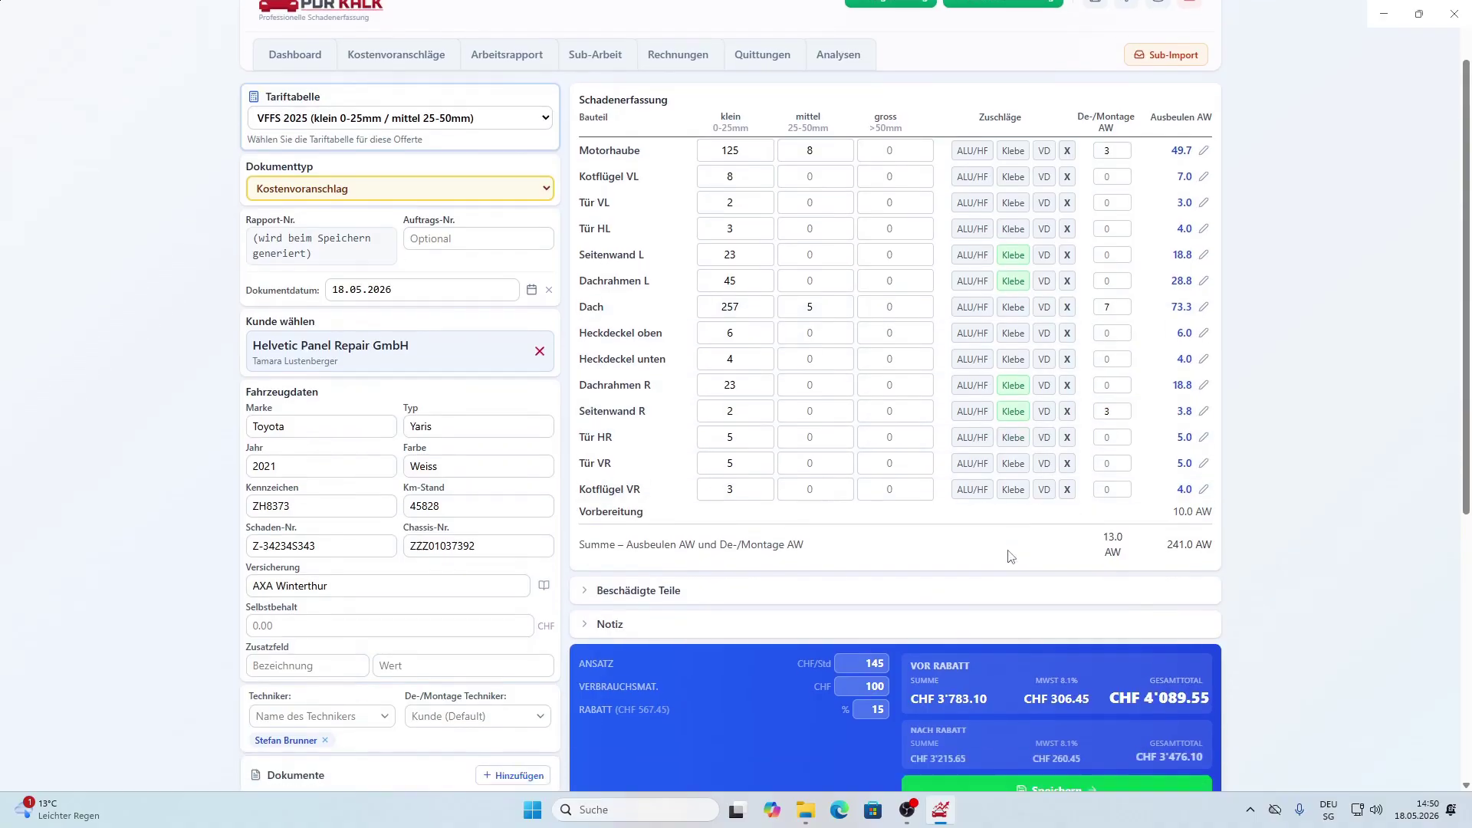
Mark the Dachzierleisten L/R, Türzierleisten H, Zierleiste H Seitenscheibe and 3. Bremsleuchte as damaged.
left_click(588, 553)
scroll(589, 558, "down", 1)
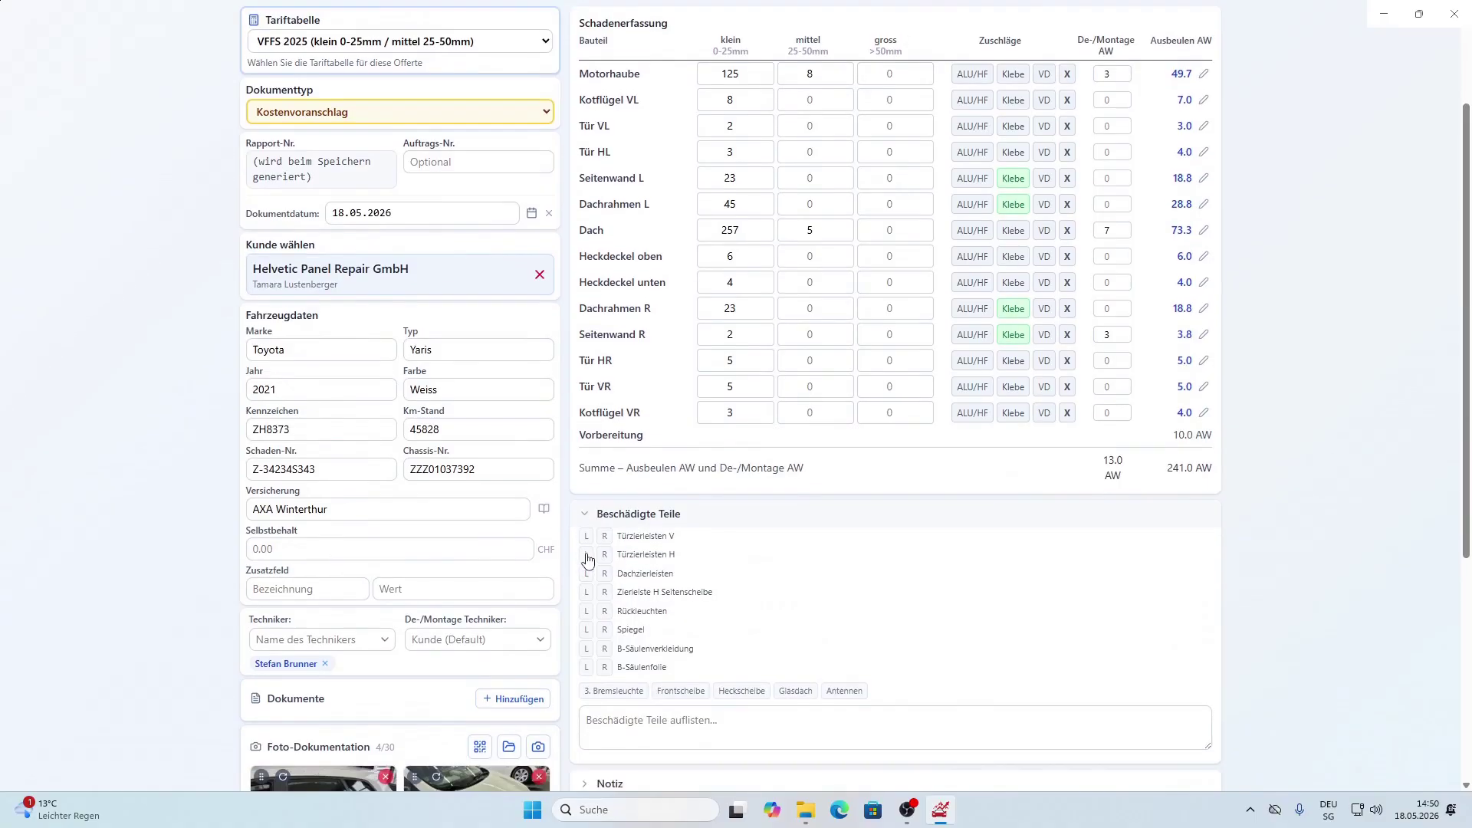
left_click(589, 535)
left_click(587, 554)
left_click(605, 516)
left_click(605, 535)
left_click(621, 654)
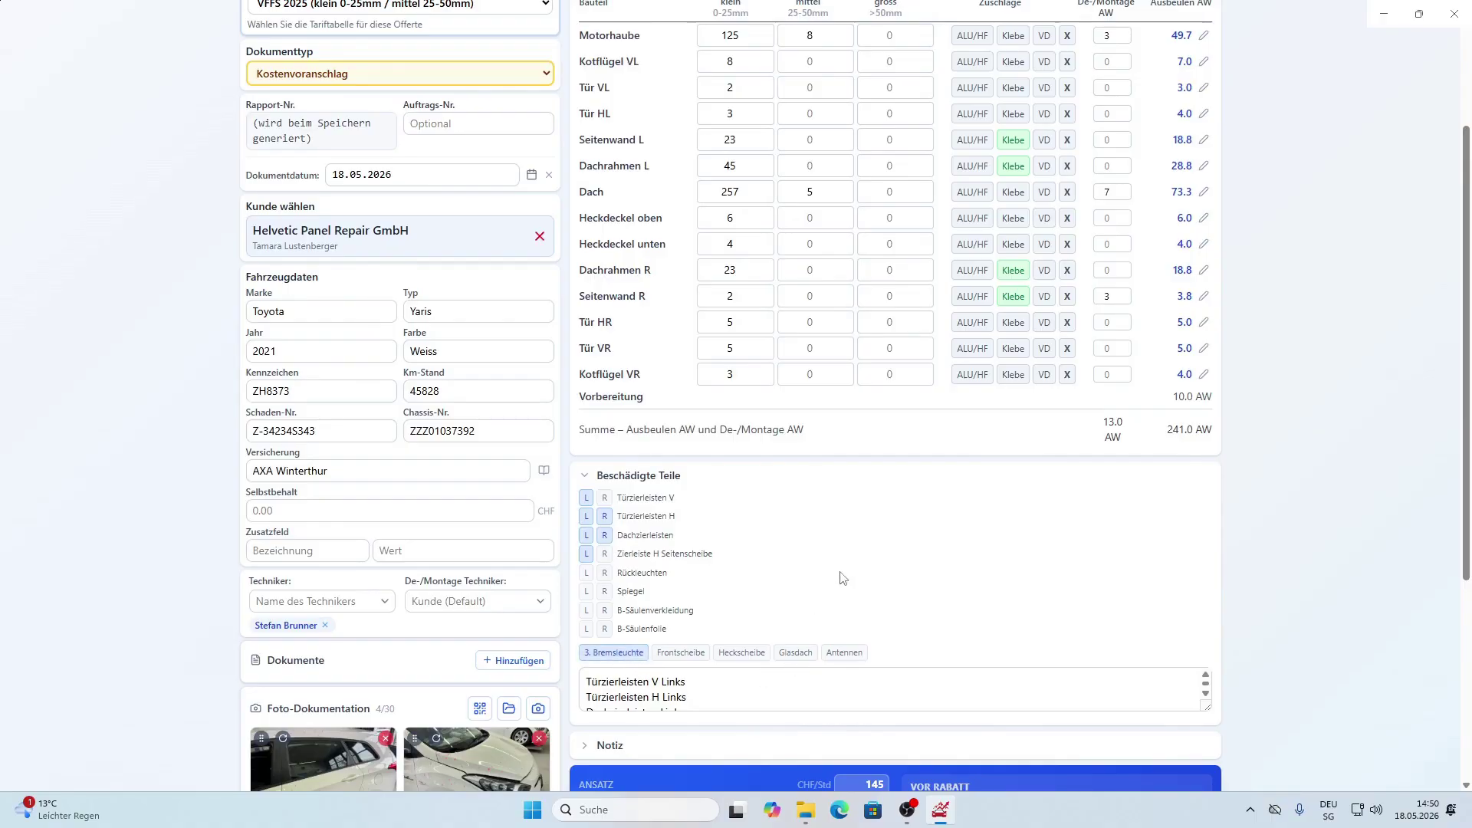
scroll(839, 584, "down", 2)
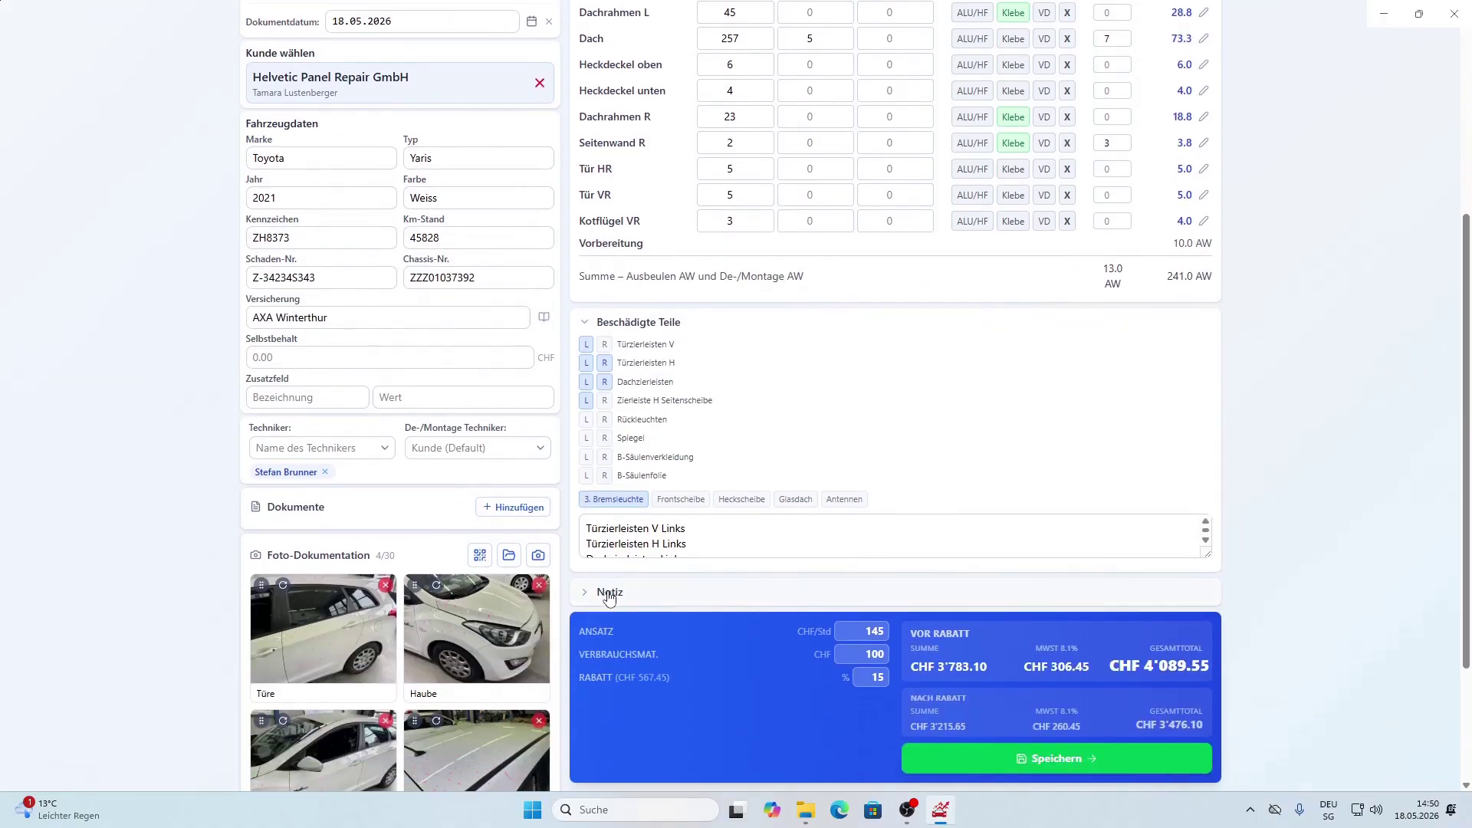
Add the note 'Kratzer an der Haube' to the estimate.
left_click(610, 594)
type("Kratzer an der Haube")
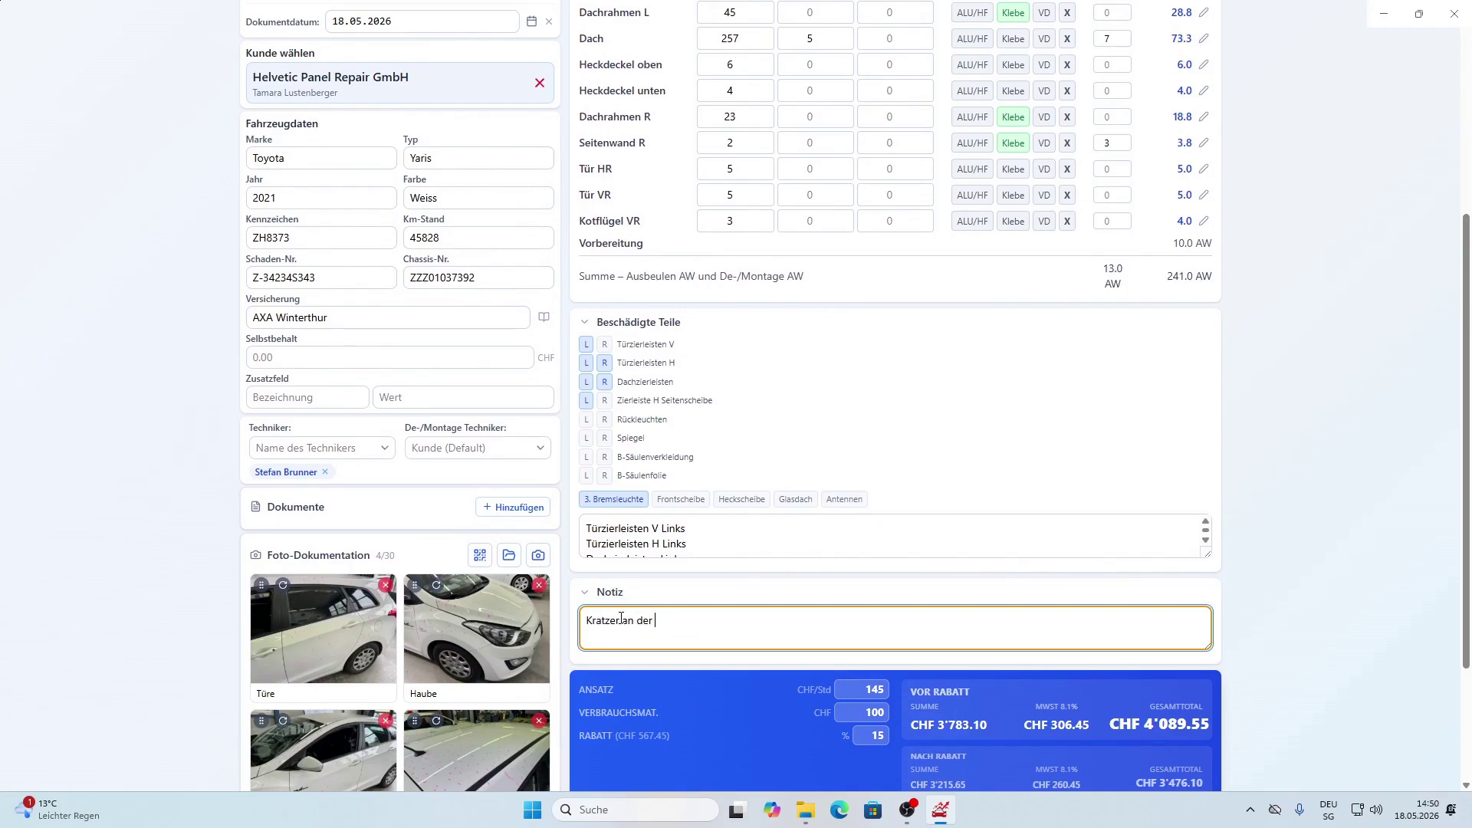
left_click(734, 602)
scroll(733, 608, "down", 3)
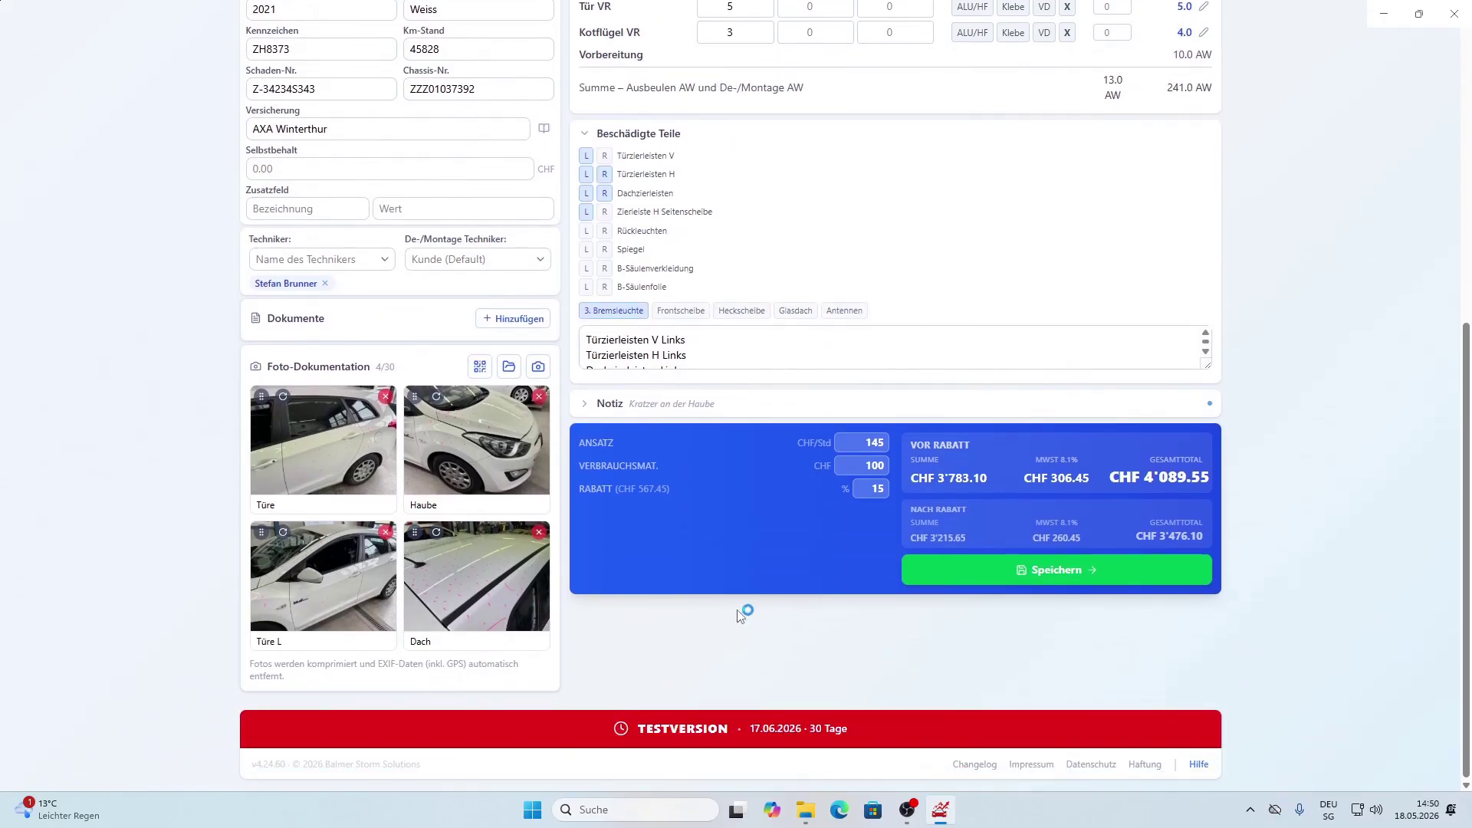
Save the estimate as KOST-279 and open its preview.
left_click(1138, 578)
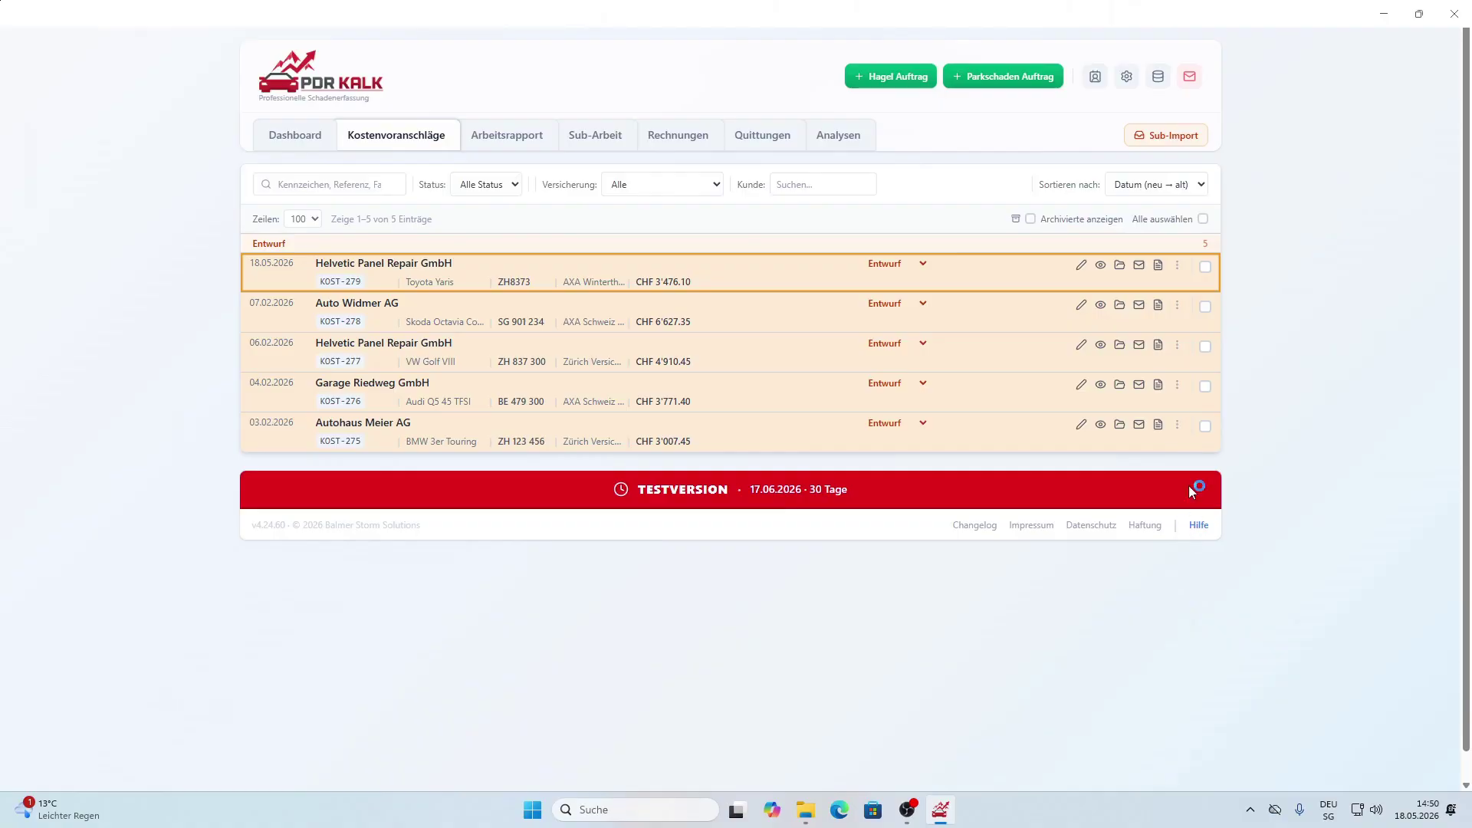
left_click(1100, 266)
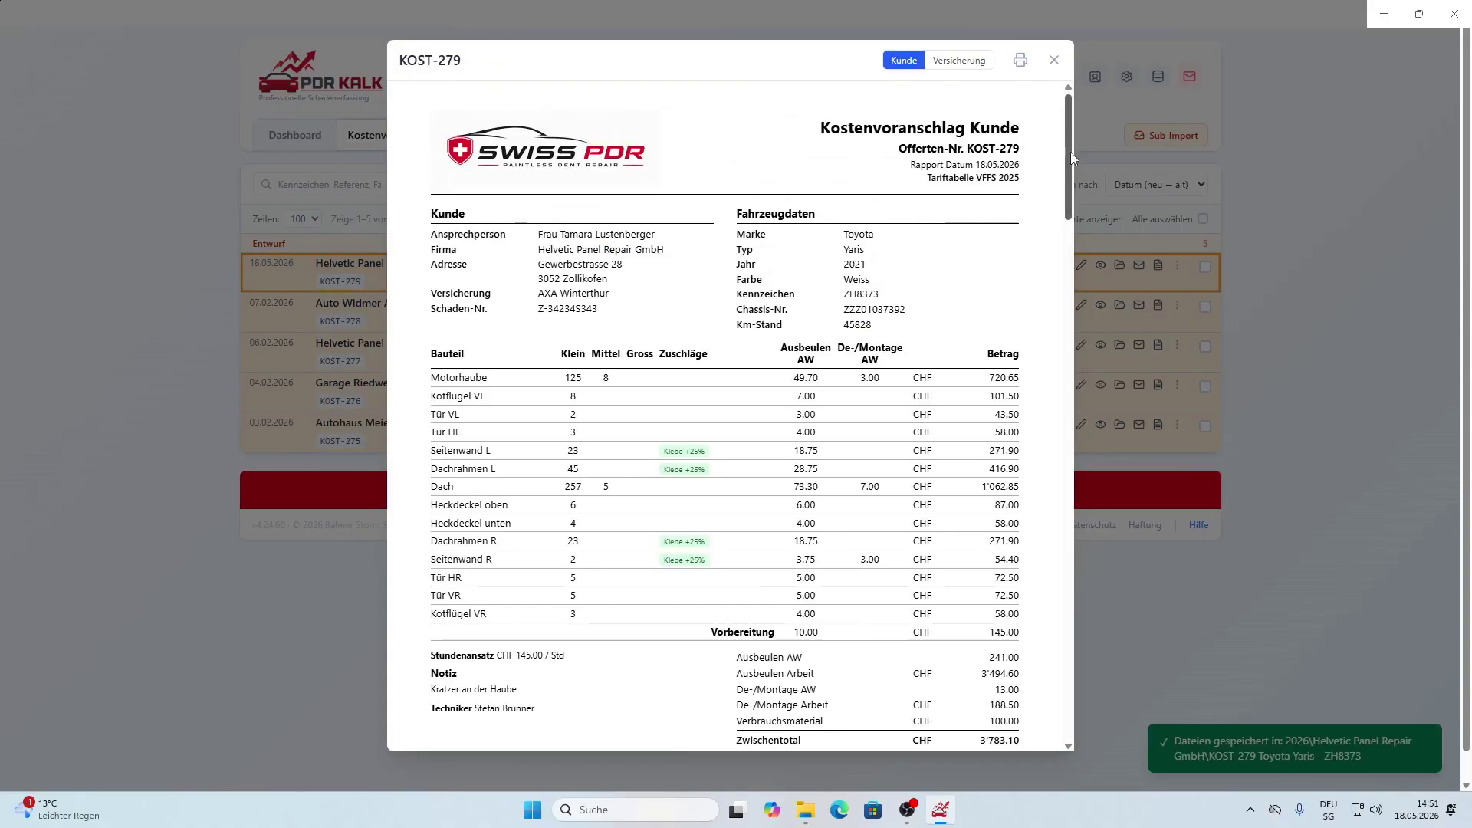
scroll(1069, 158, "down", 2)
left_click_drag(1069, 158, 1058, 100)
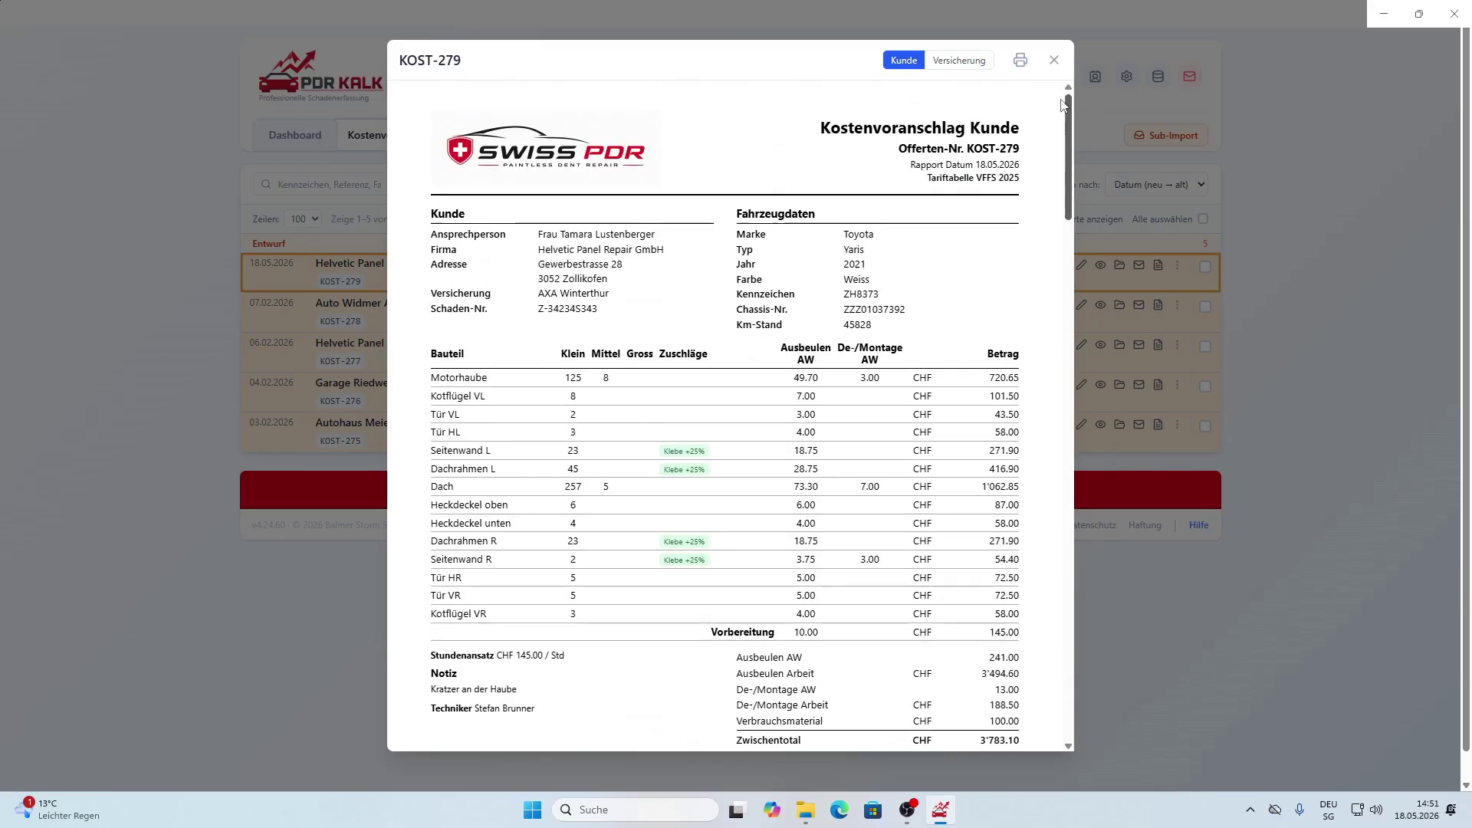
View the printable customer PDF of KOST-279, then close the PDF viewer.
left_click(1019, 62)
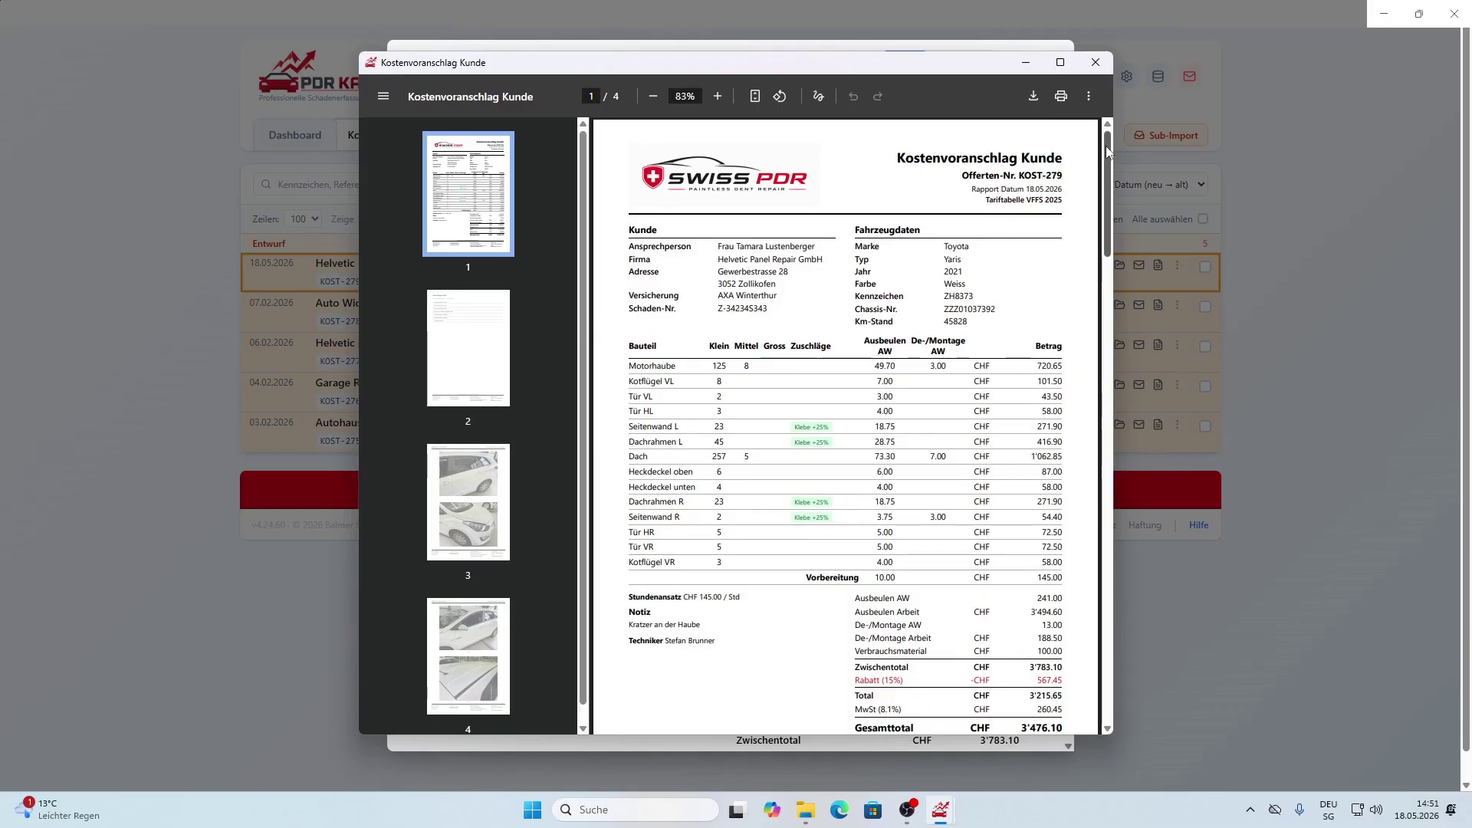
left_click_drag(1108, 151, 1126, 650)
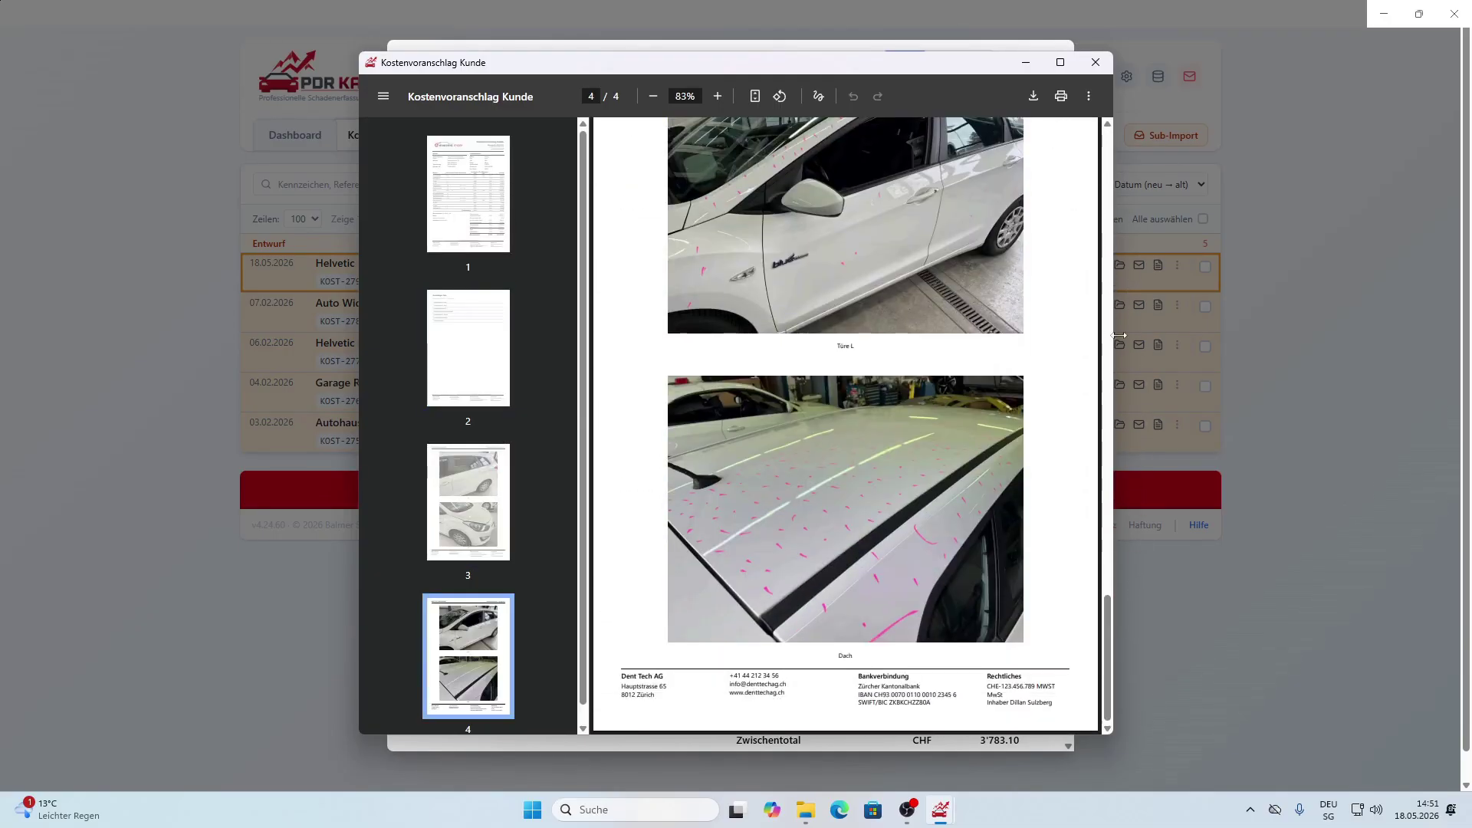
left_click(1095, 61)
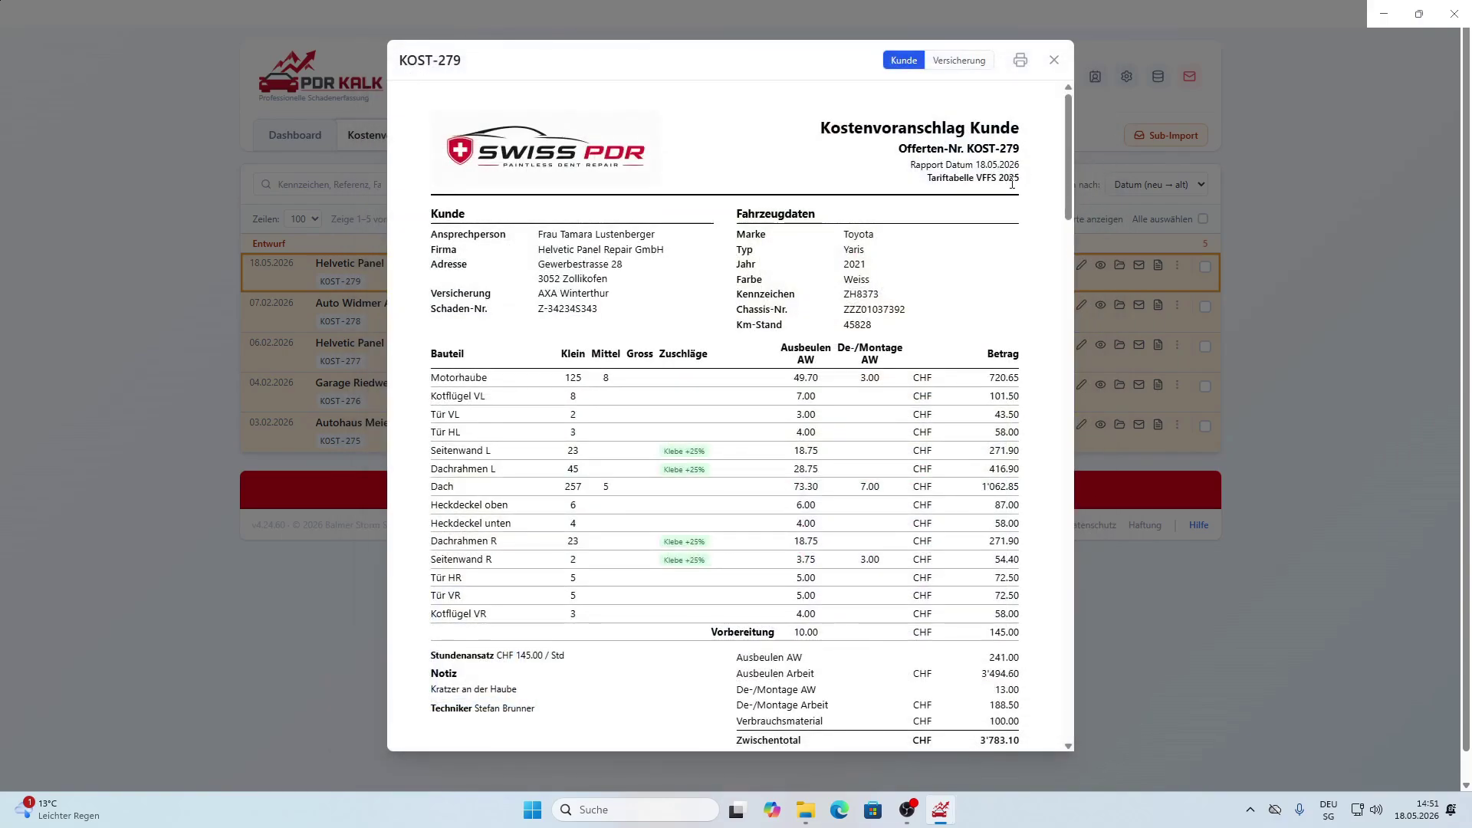
left_click_drag(913, 166, 1034, 166)
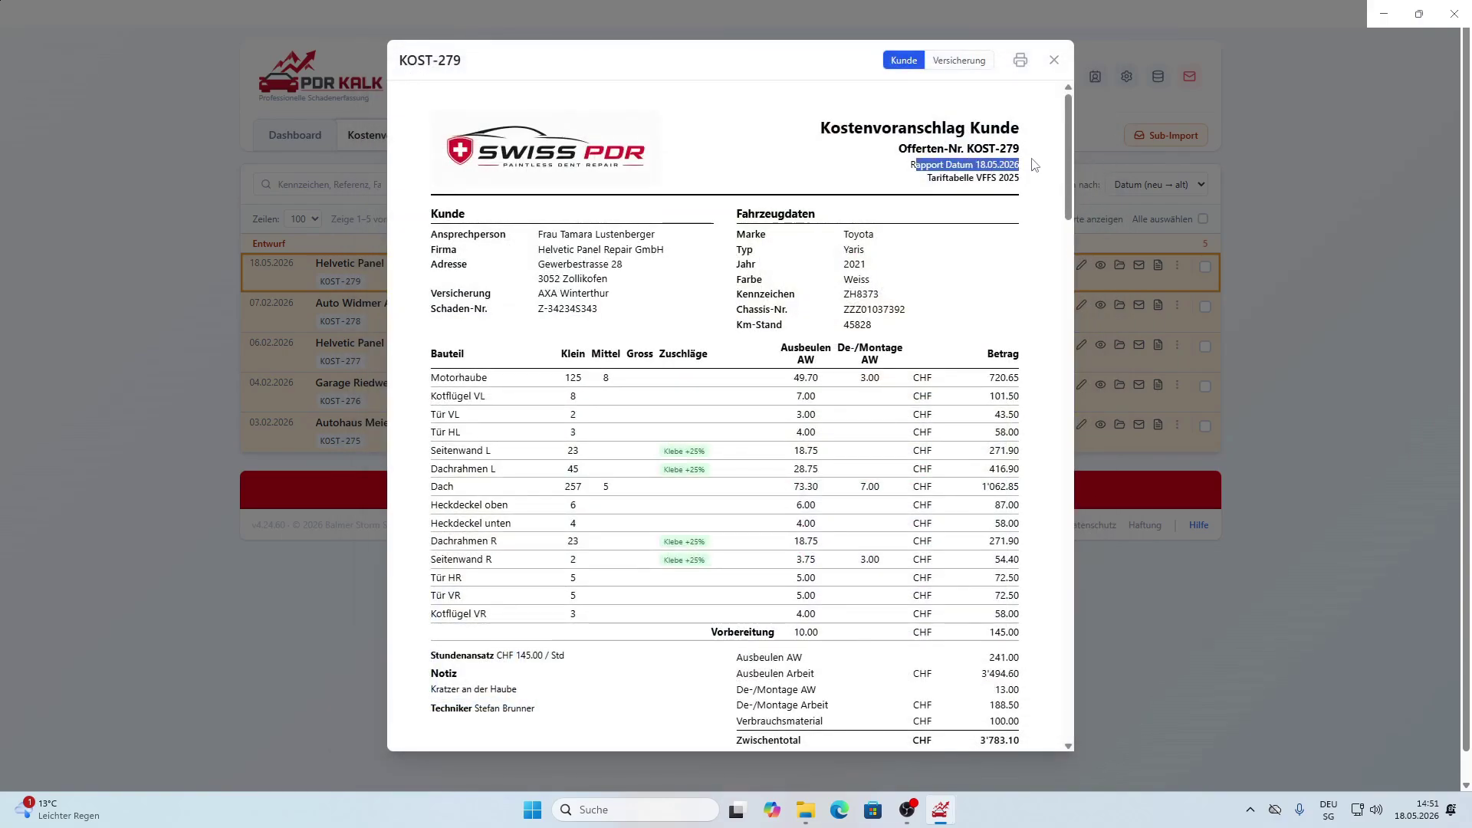
left_click(1035, 171)
Change KOST-279's status from Entwurf to Akzeptiert and confirm its conversion into work report ARB-292.
left_click(1054, 59)
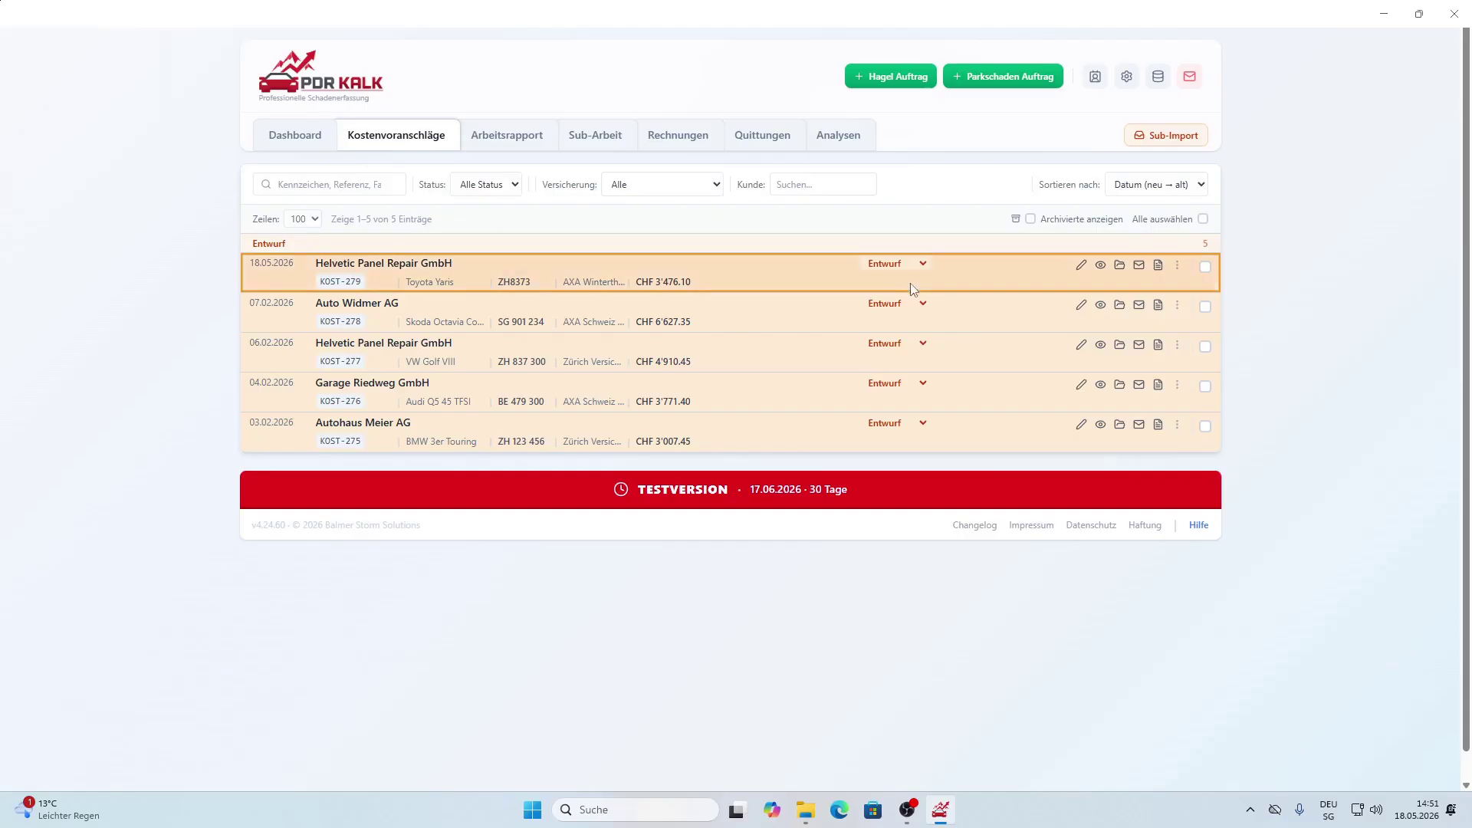
left_click(882, 270)
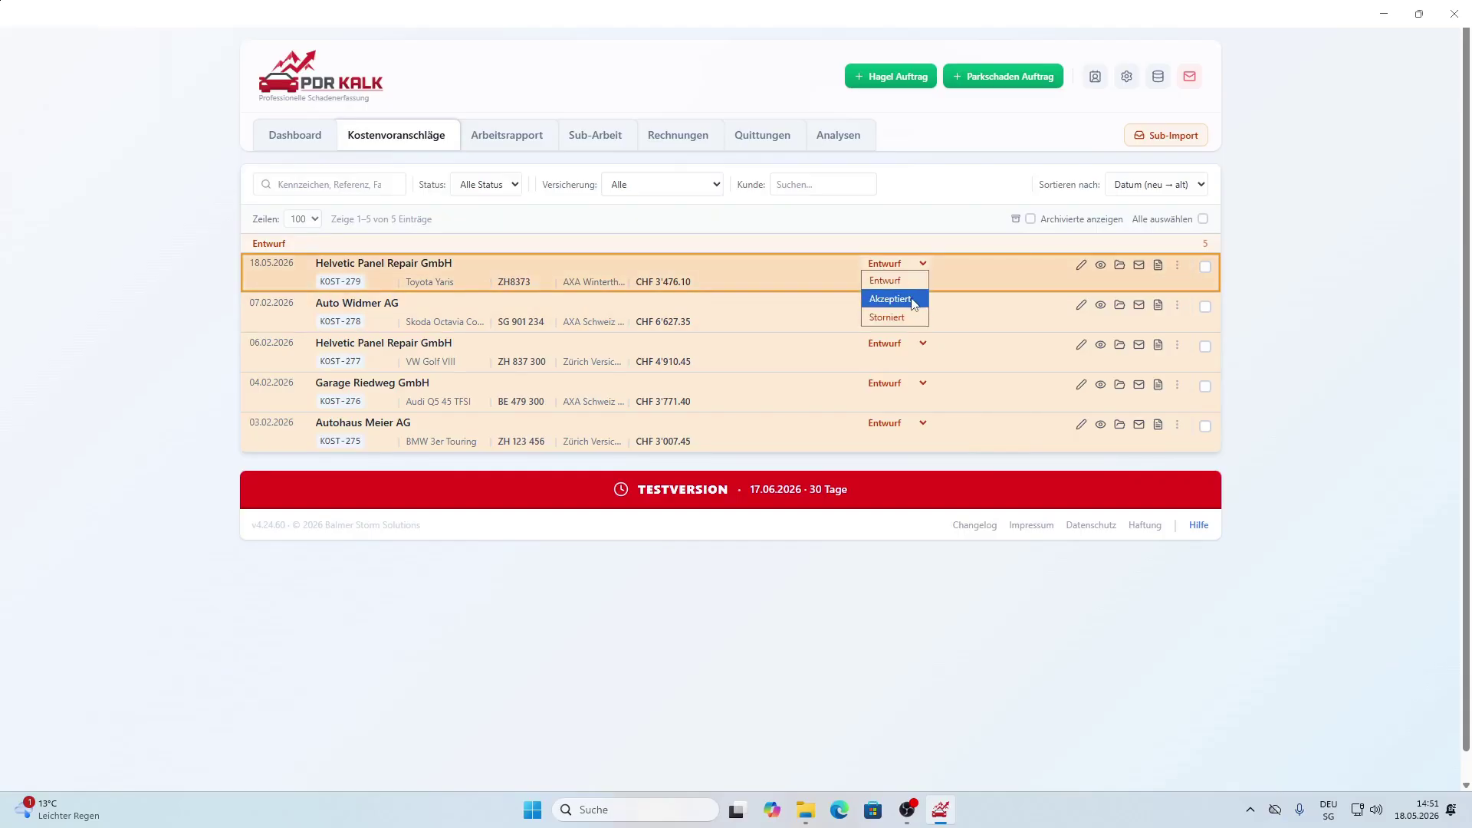
left_click(890, 299)
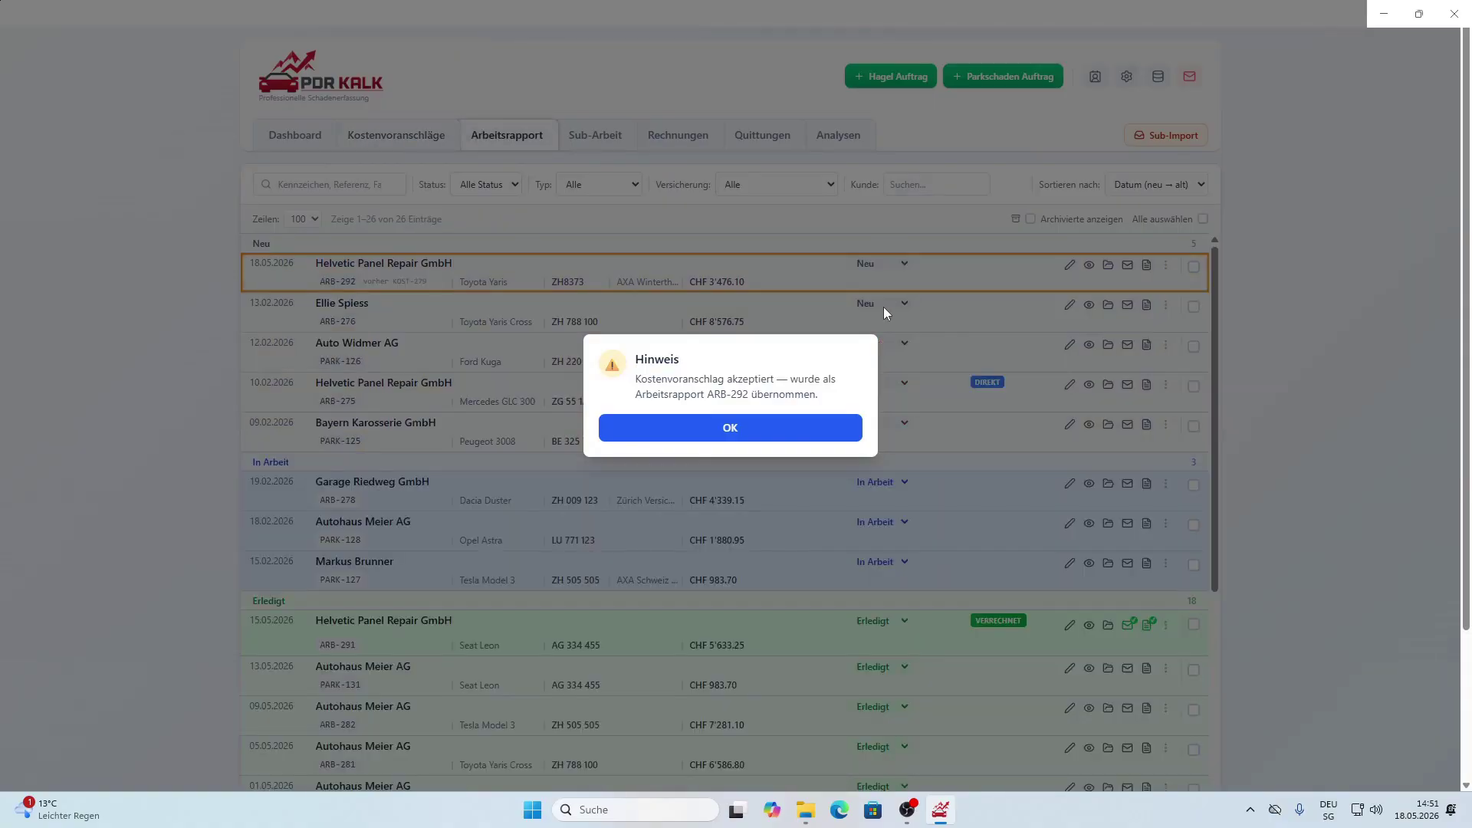
left_click(752, 430)
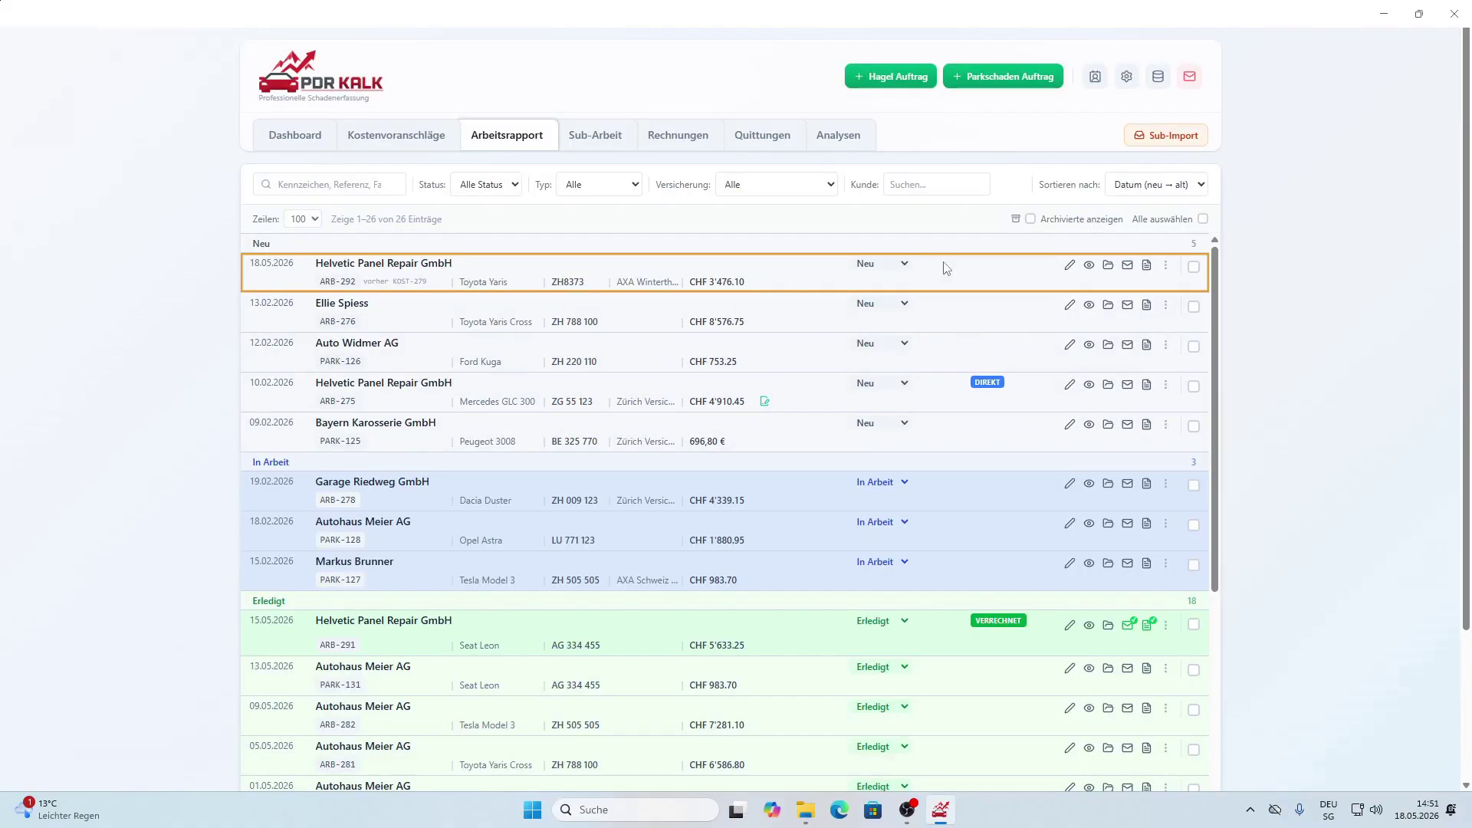
Add the note 'Kunde kommt Vorbei' to ARB-292's activity history, then close the panel.
left_click(1166, 266)
left_click(1063, 298)
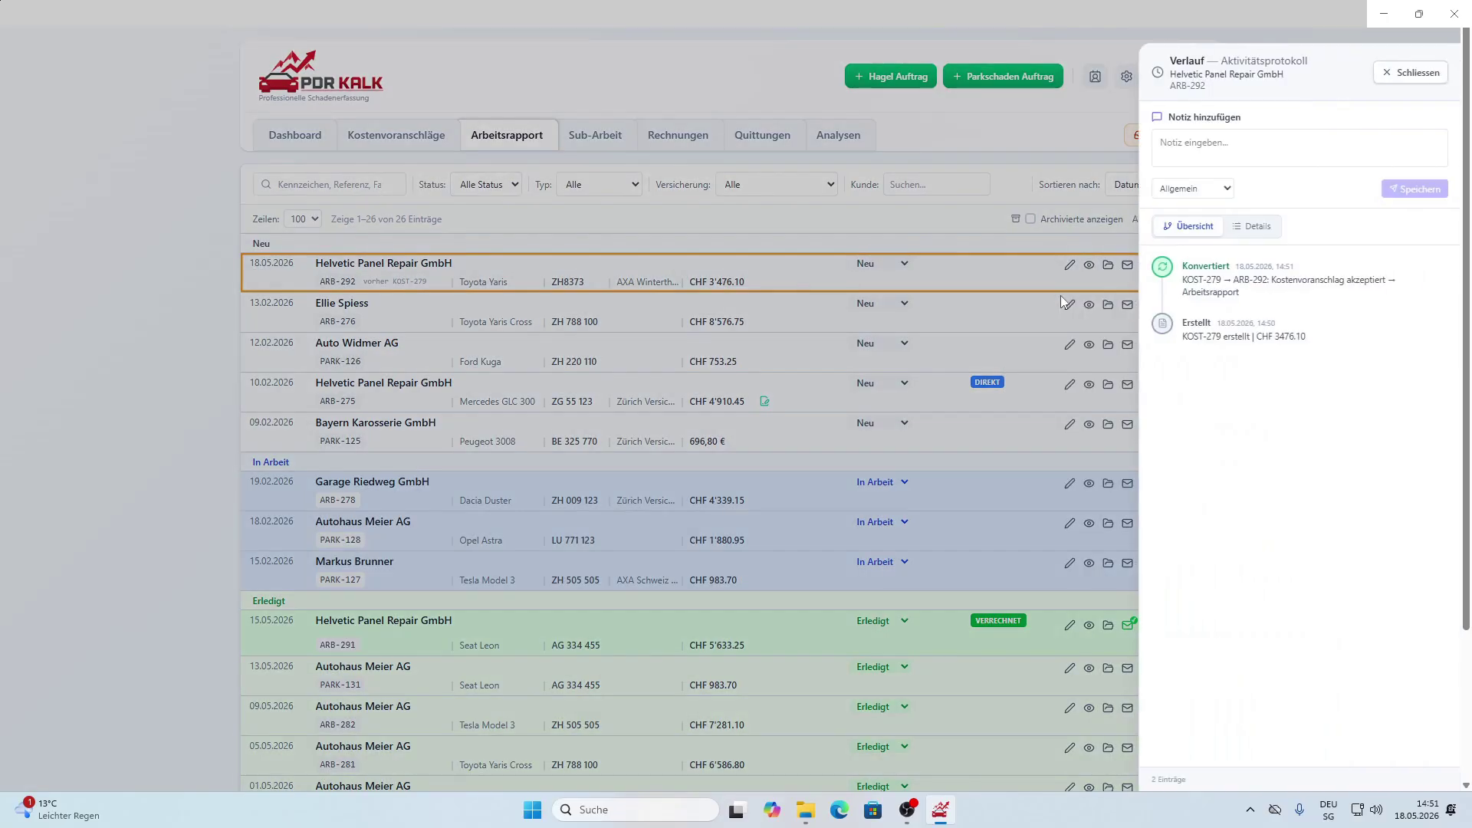
left_click(1232, 149)
type("Kunde kommt Vorbei")
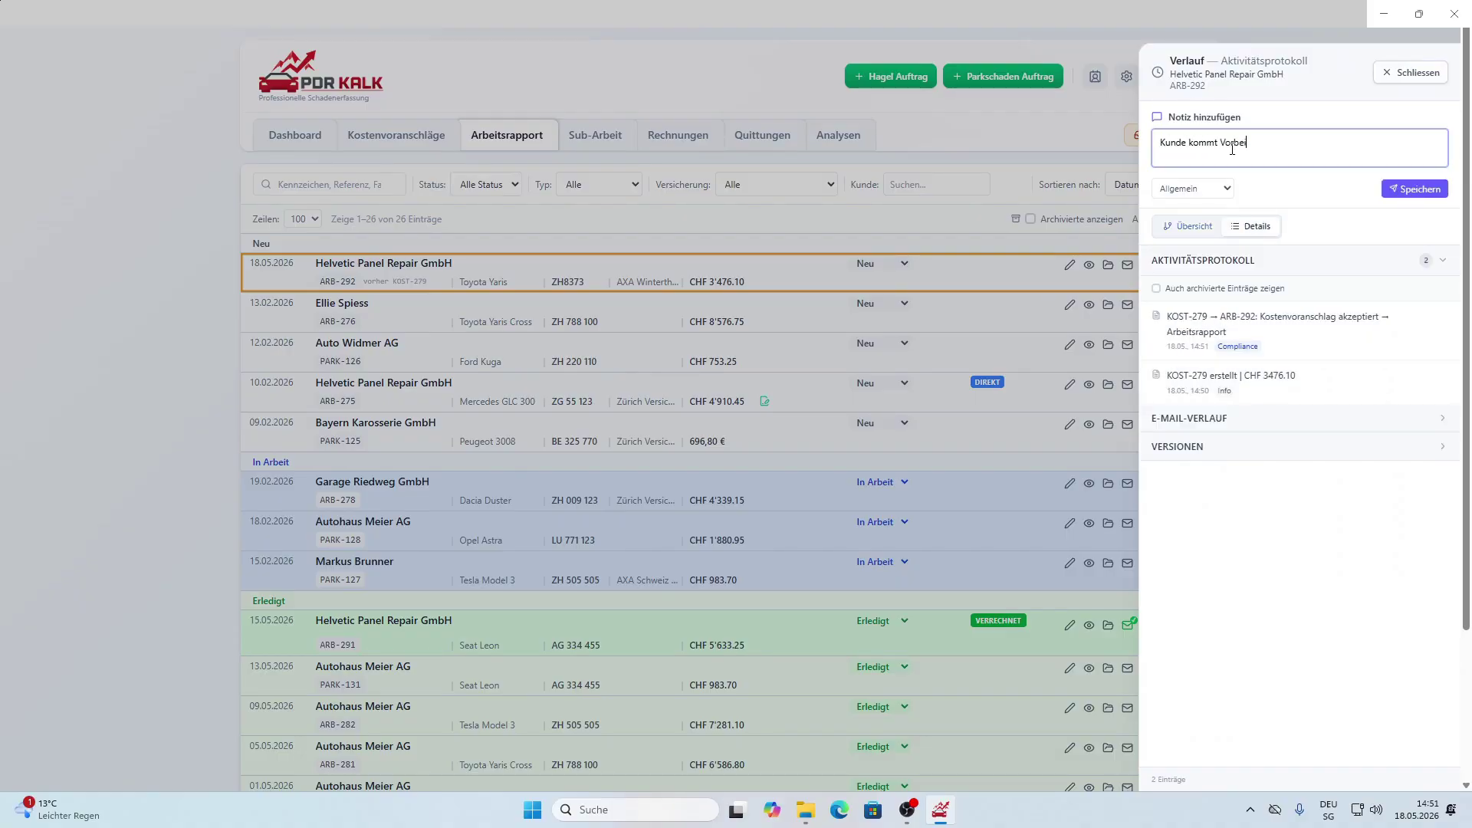
left_click(1399, 188)
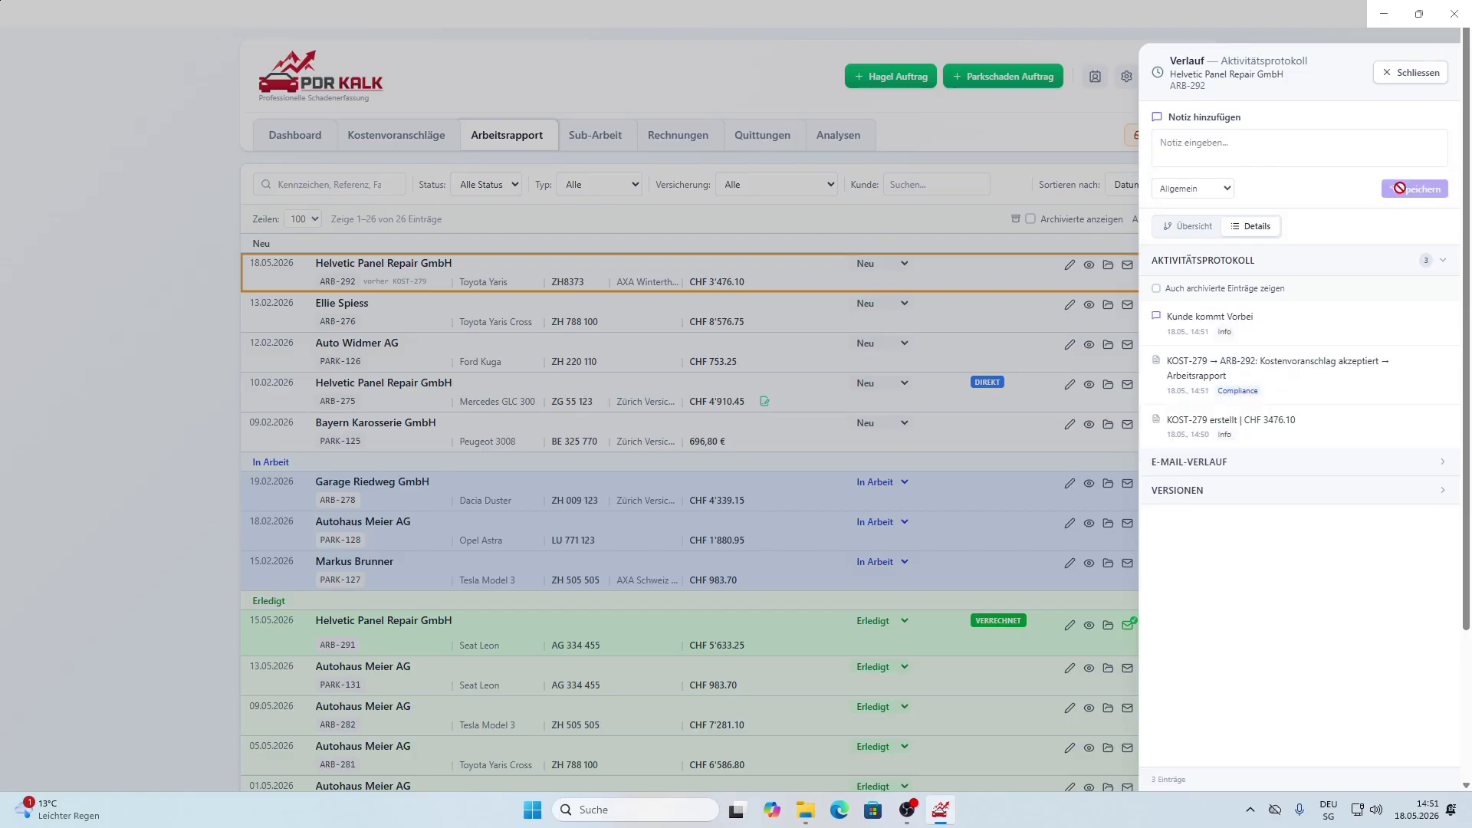
left_click(1425, 80)
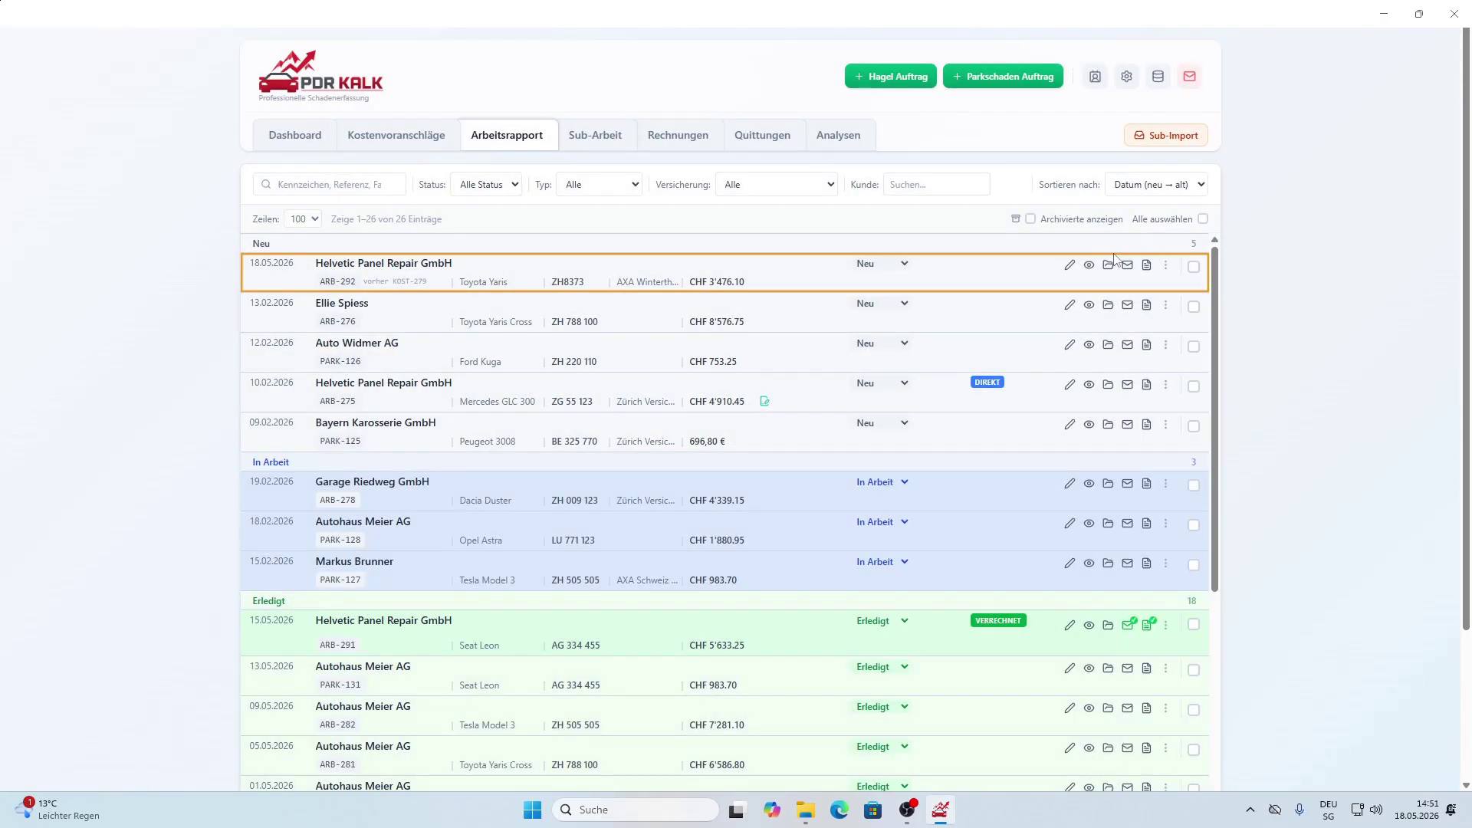
Set job ARB-292 to In Arbeit and preview its customer report.
left_click(897, 270)
left_click(889, 300)
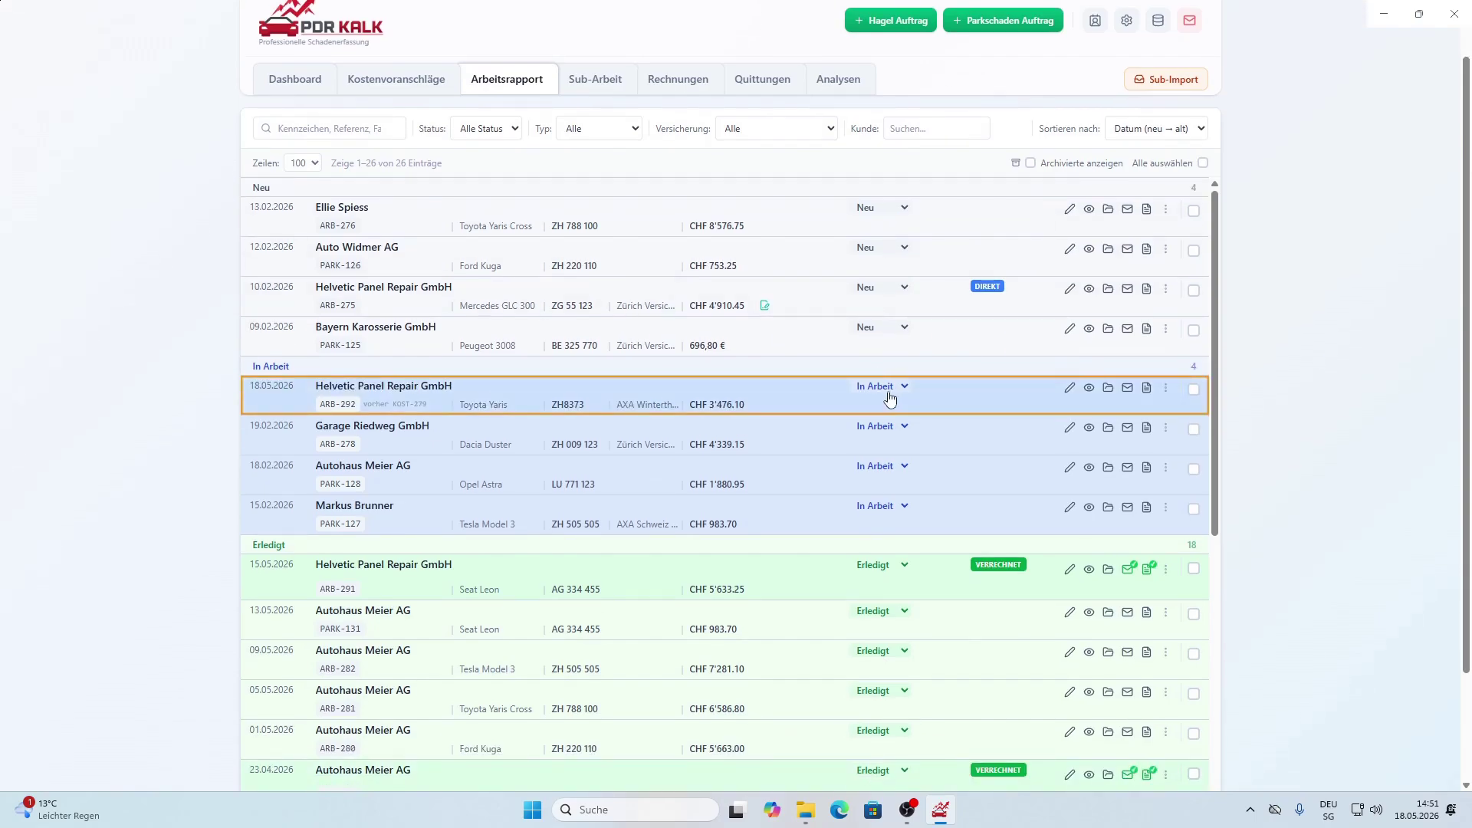
left_click(1089, 388)
left_click_drag(910, 159, 1053, 181)
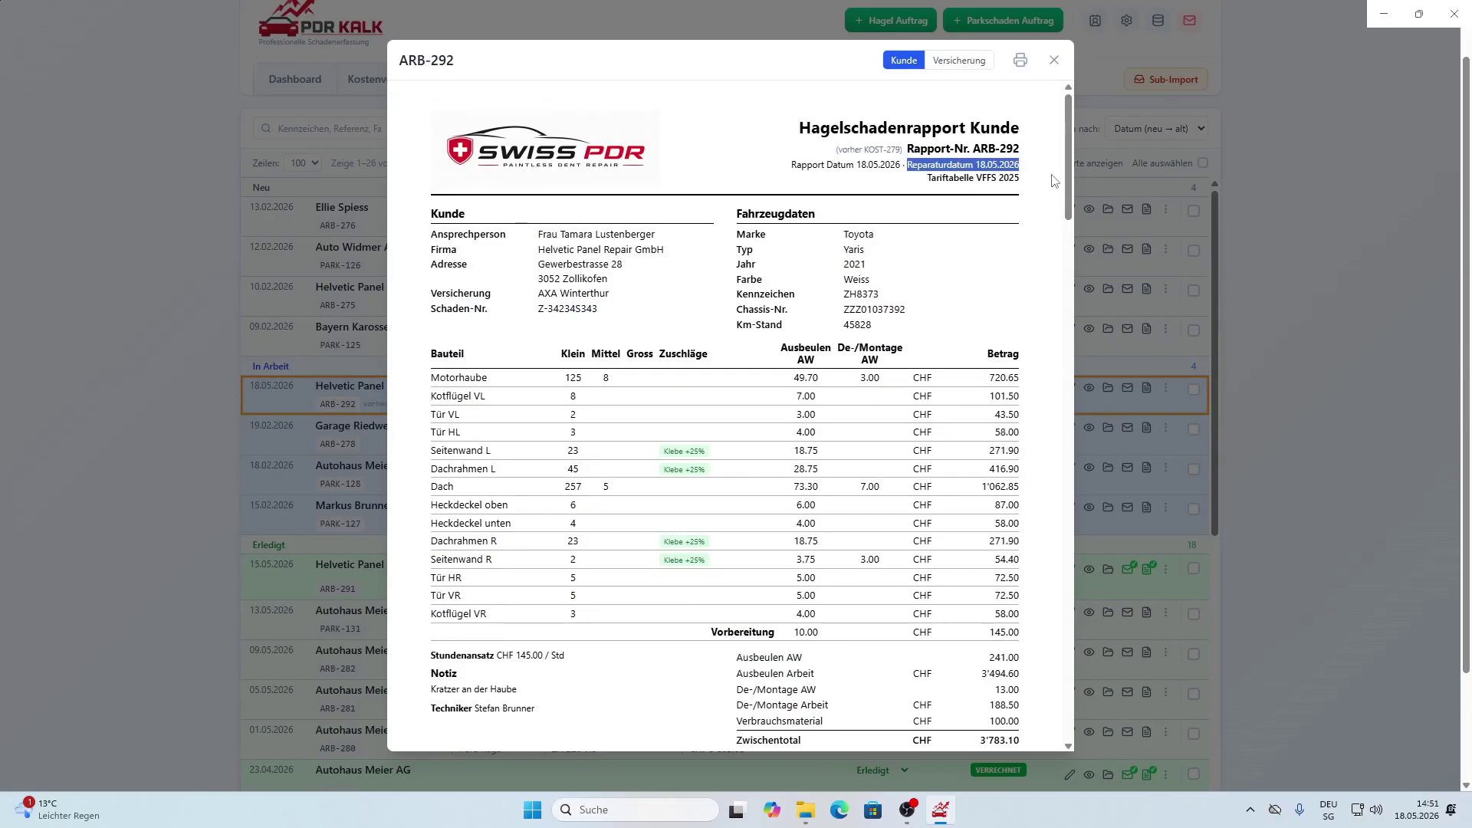
left_click(1054, 61)
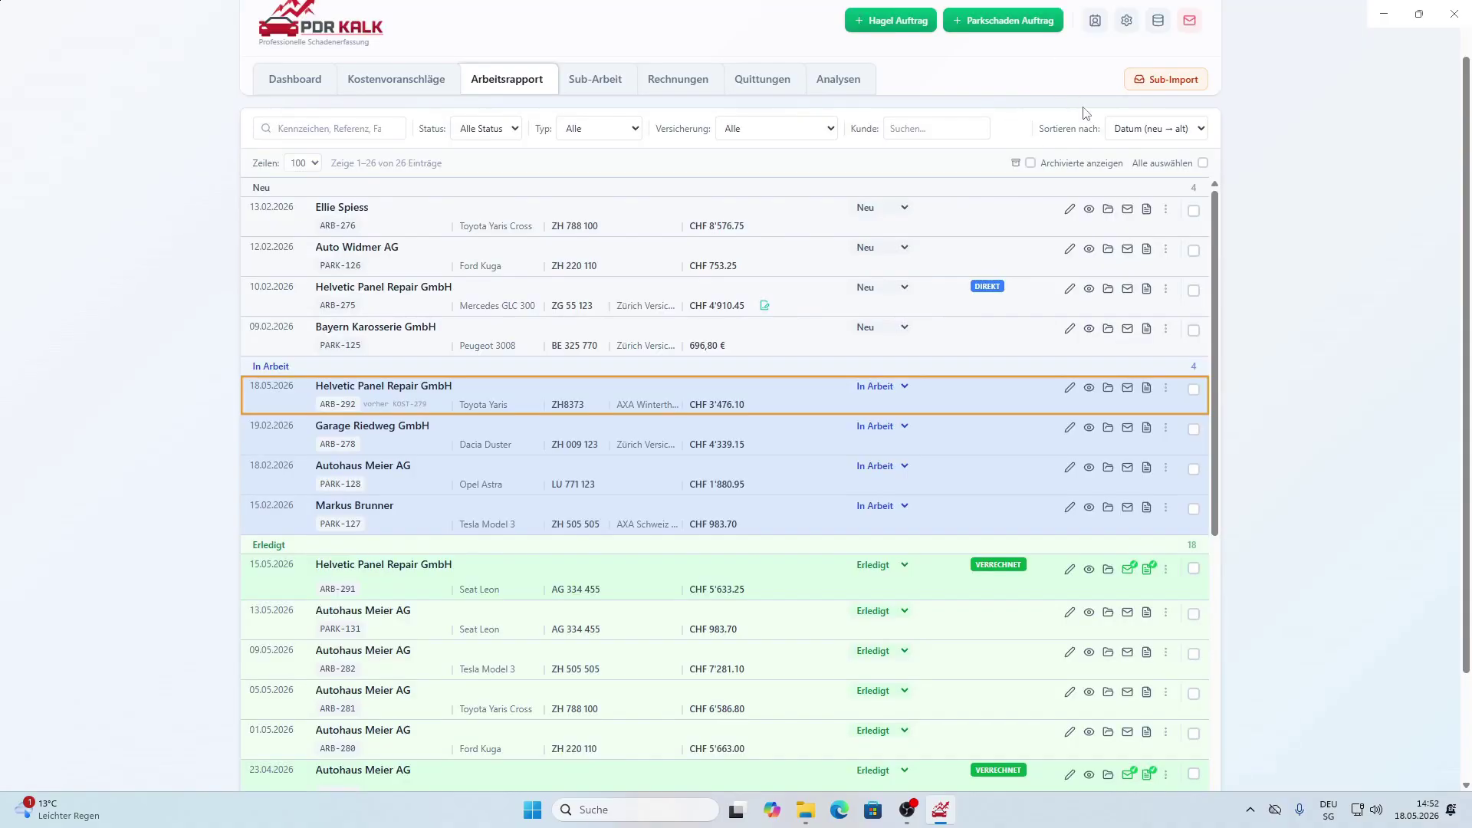
Mark ARB-292 as Erledigt and reopen its activity history.
left_click(899, 389)
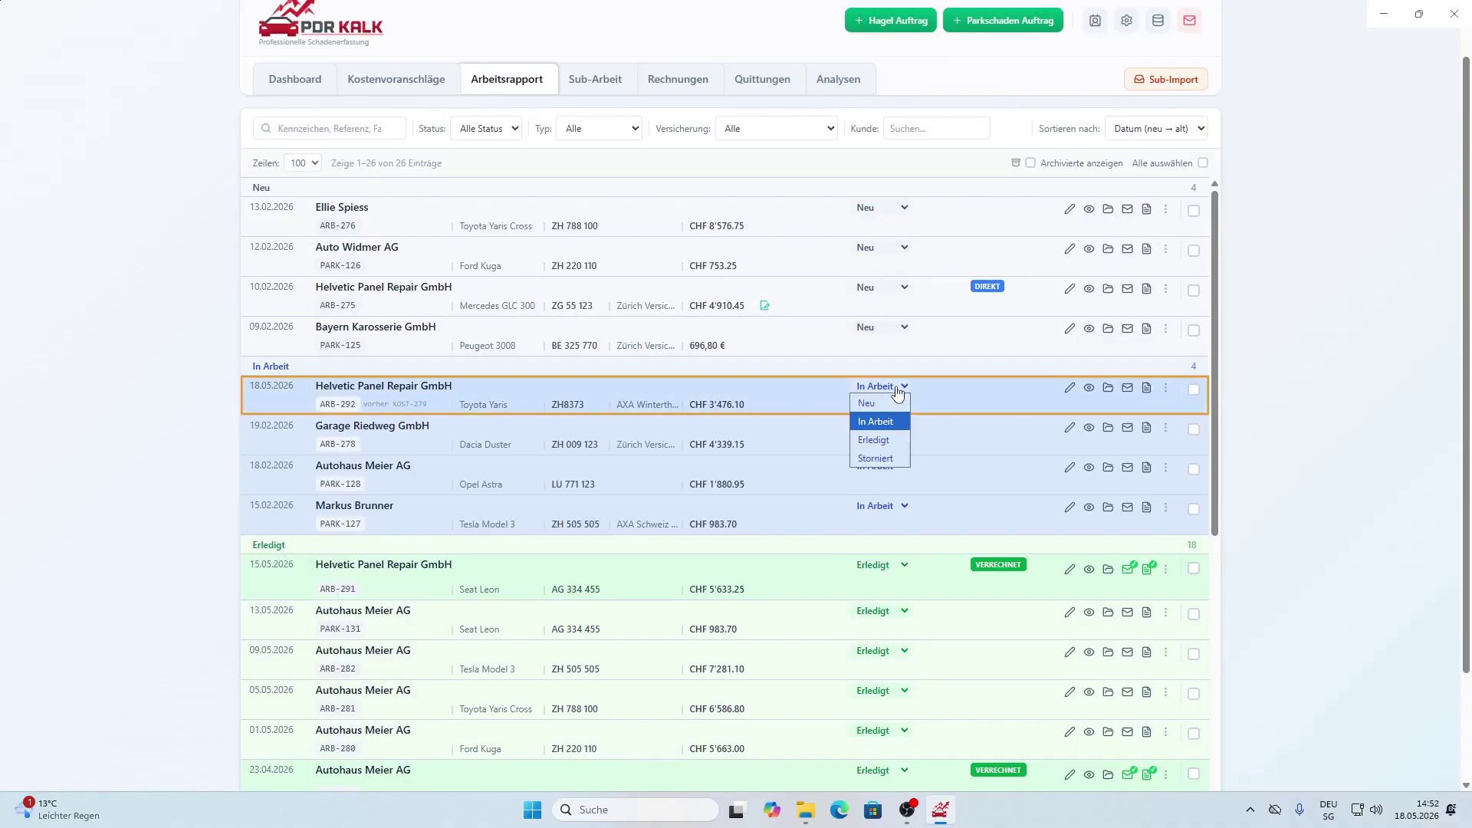
left_click(888, 441)
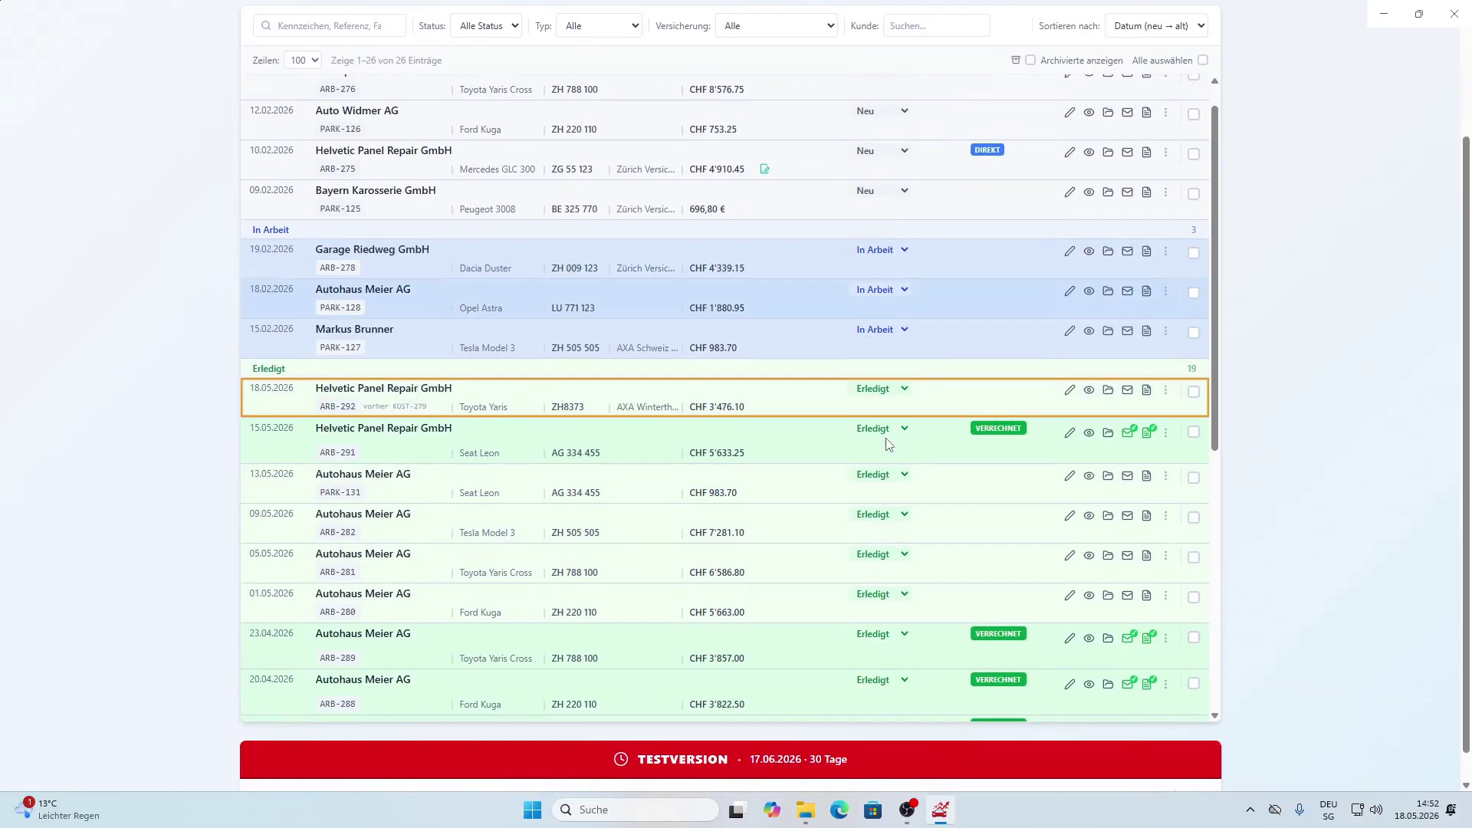
left_click(1165, 388)
left_click(1046, 418)
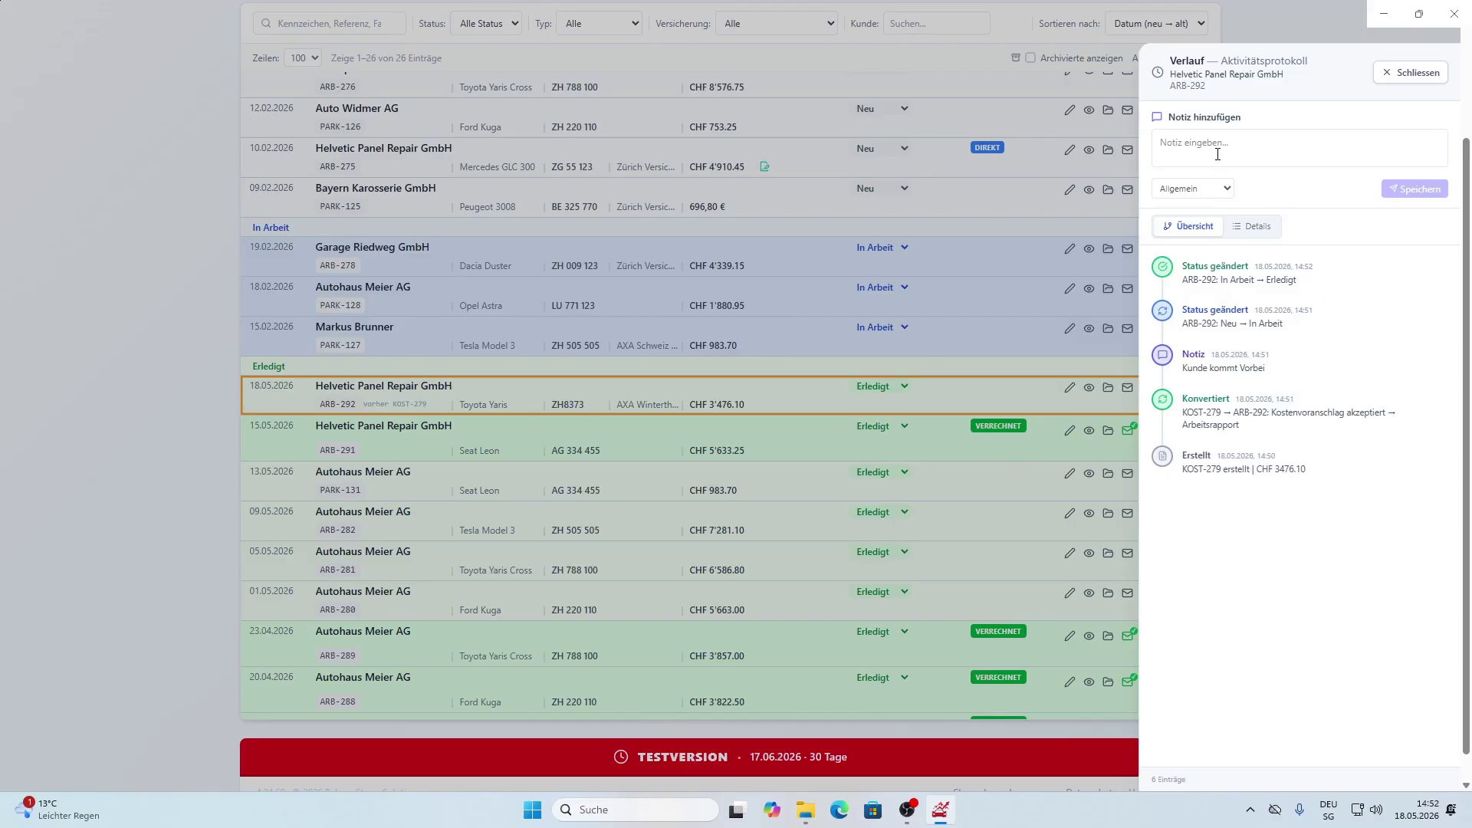
Save the note 'Alles Okay' to ARB-292's history, check the Übersicht timeline, then close it.
left_click(1196, 145)
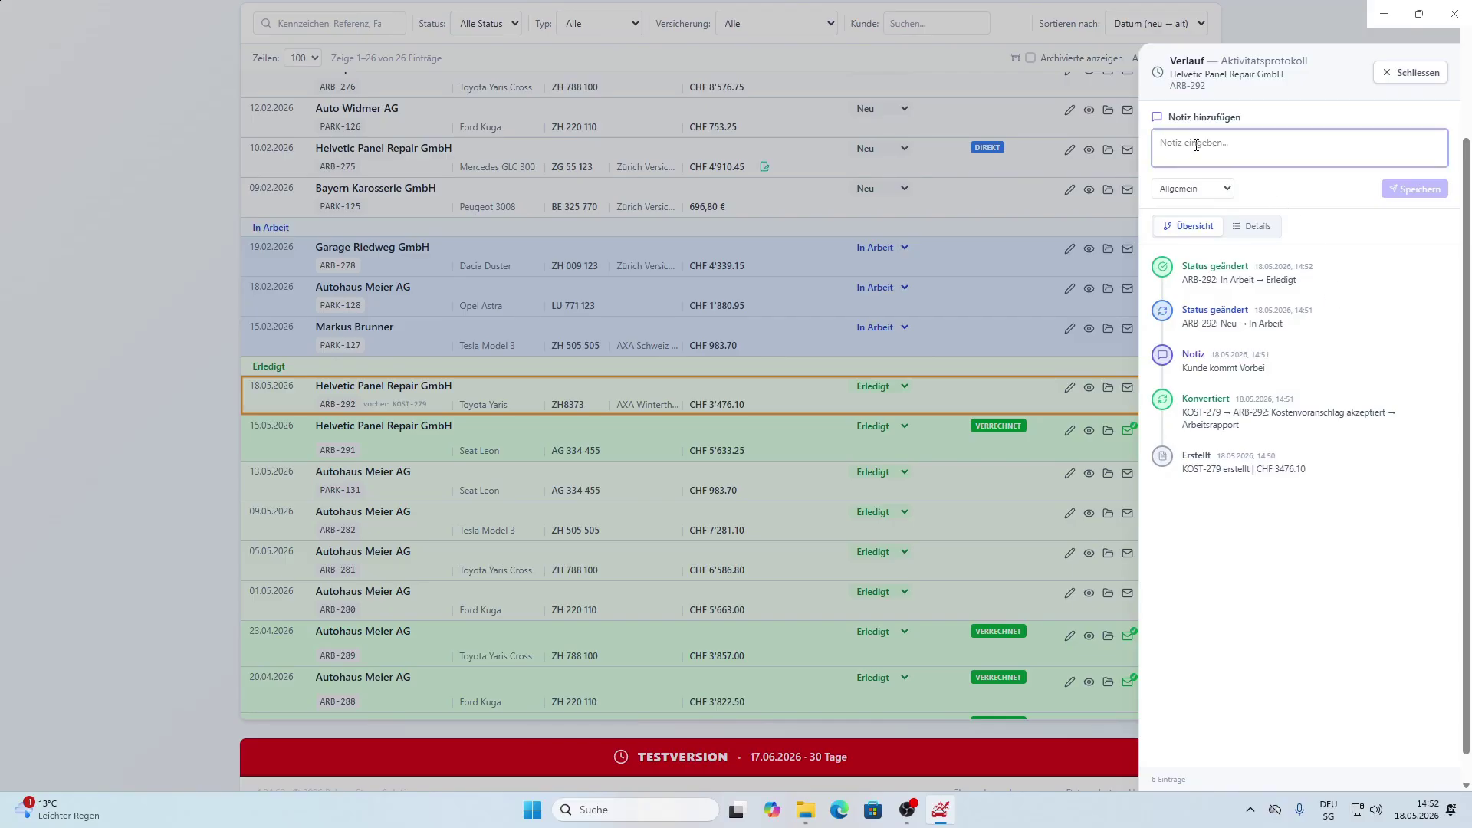
type("Alles Okay")
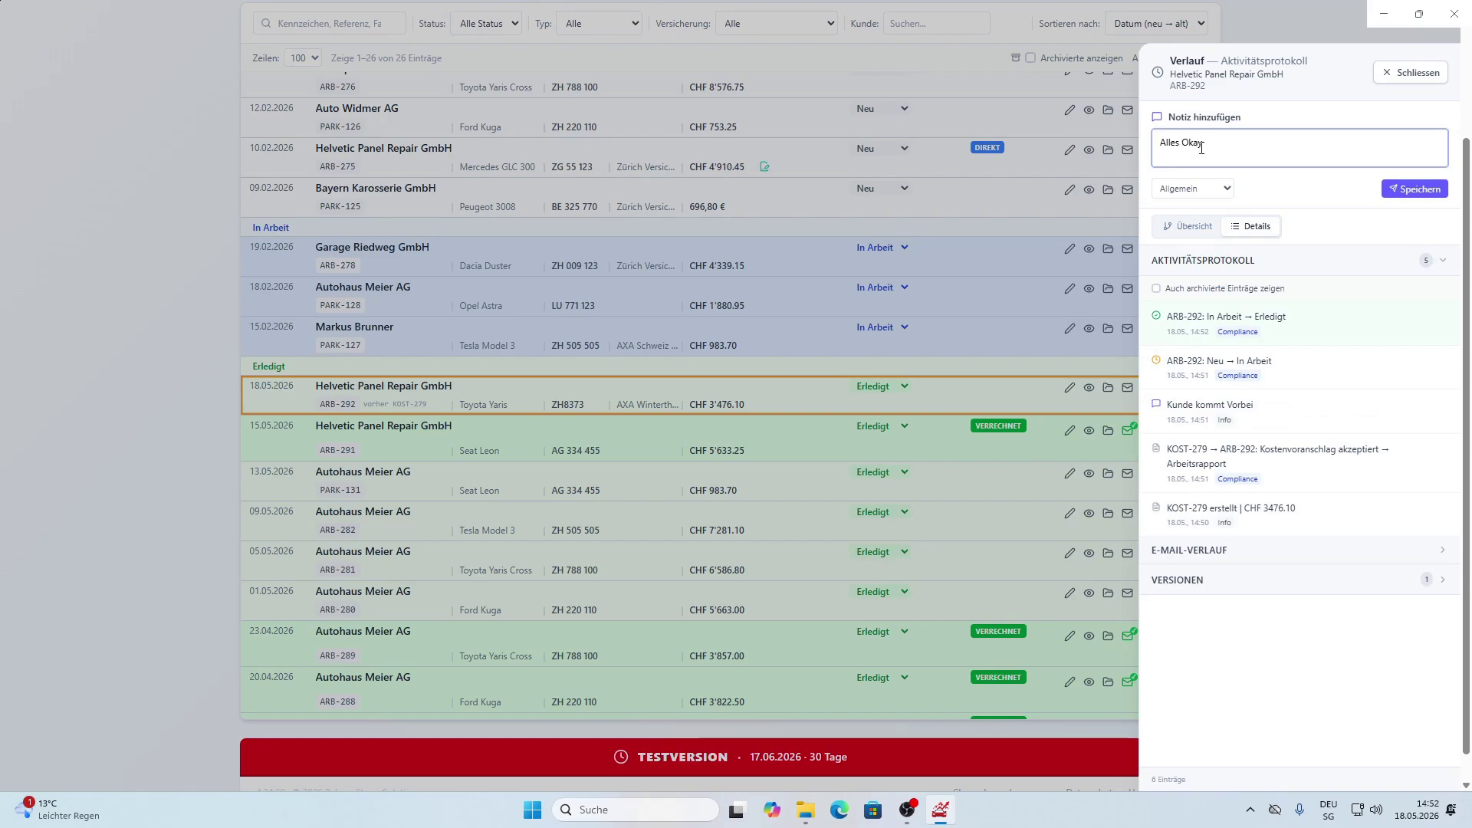
left_click(1417, 190)
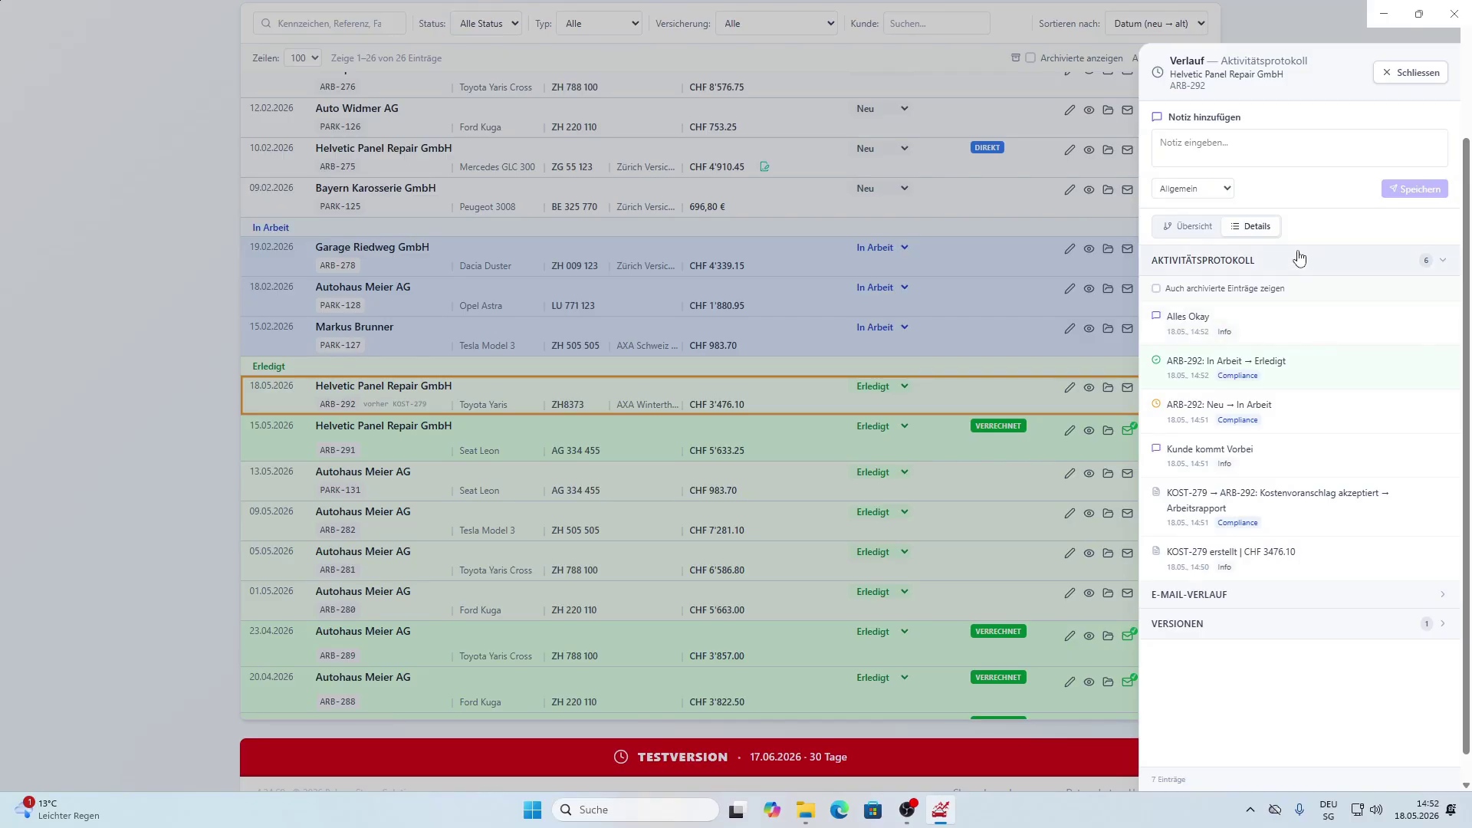
left_click(1181, 228)
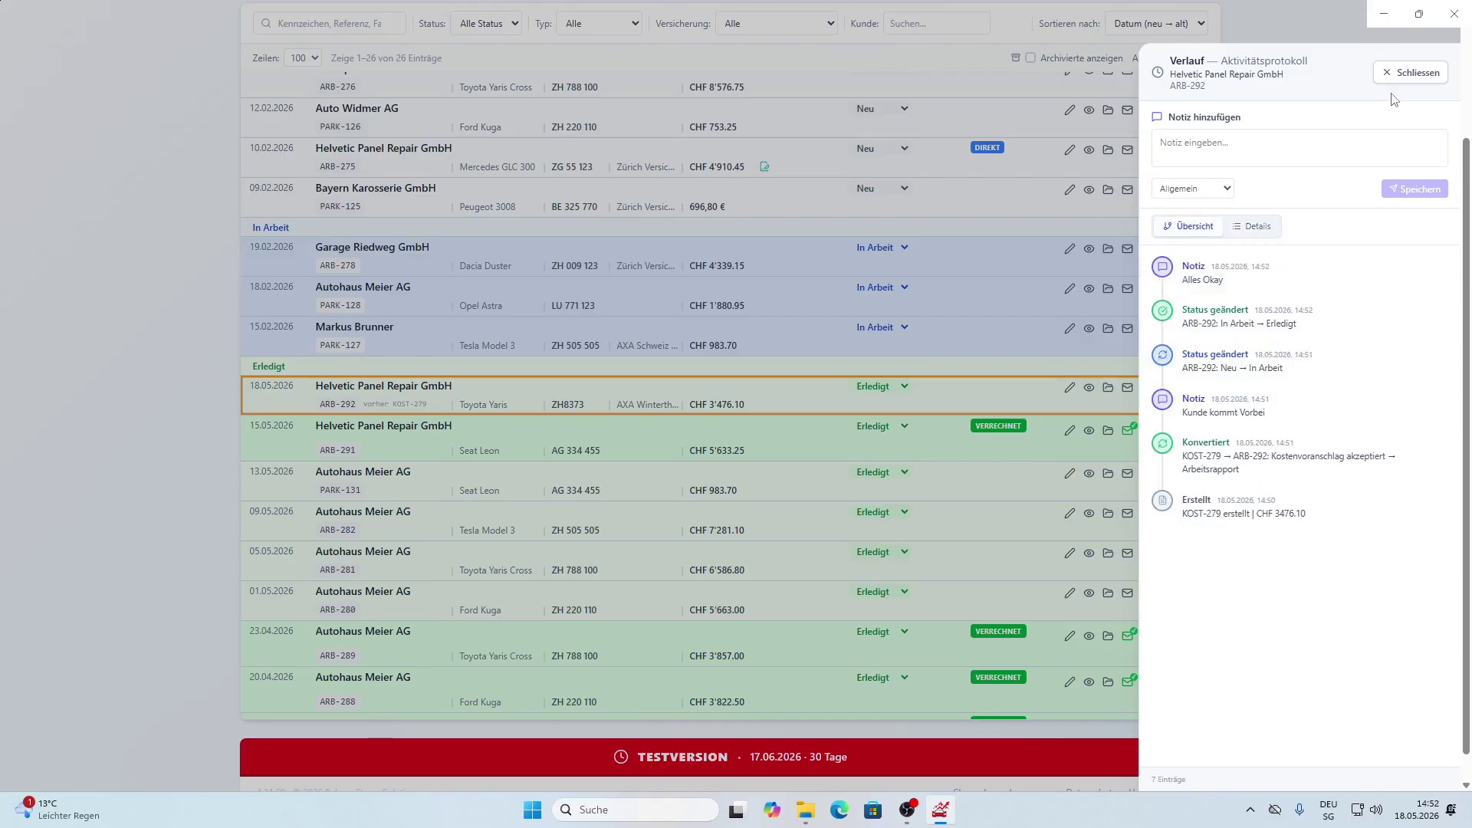
left_click(1417, 78)
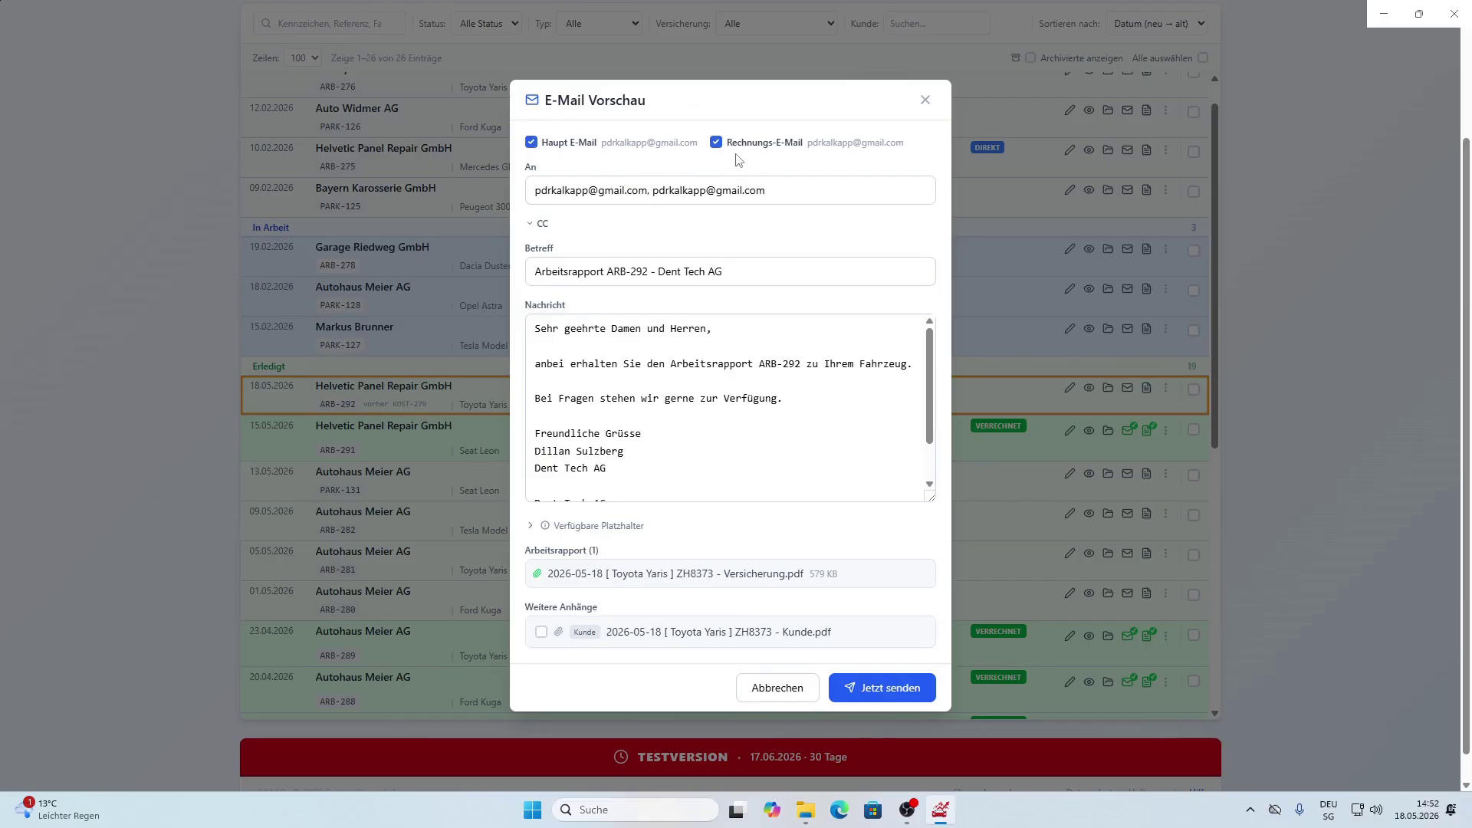
mouse_move(929, 361)
left_mouse_down()
mouse_move(932, 400)
mouse_move(927, 333)
left_mouse_up()
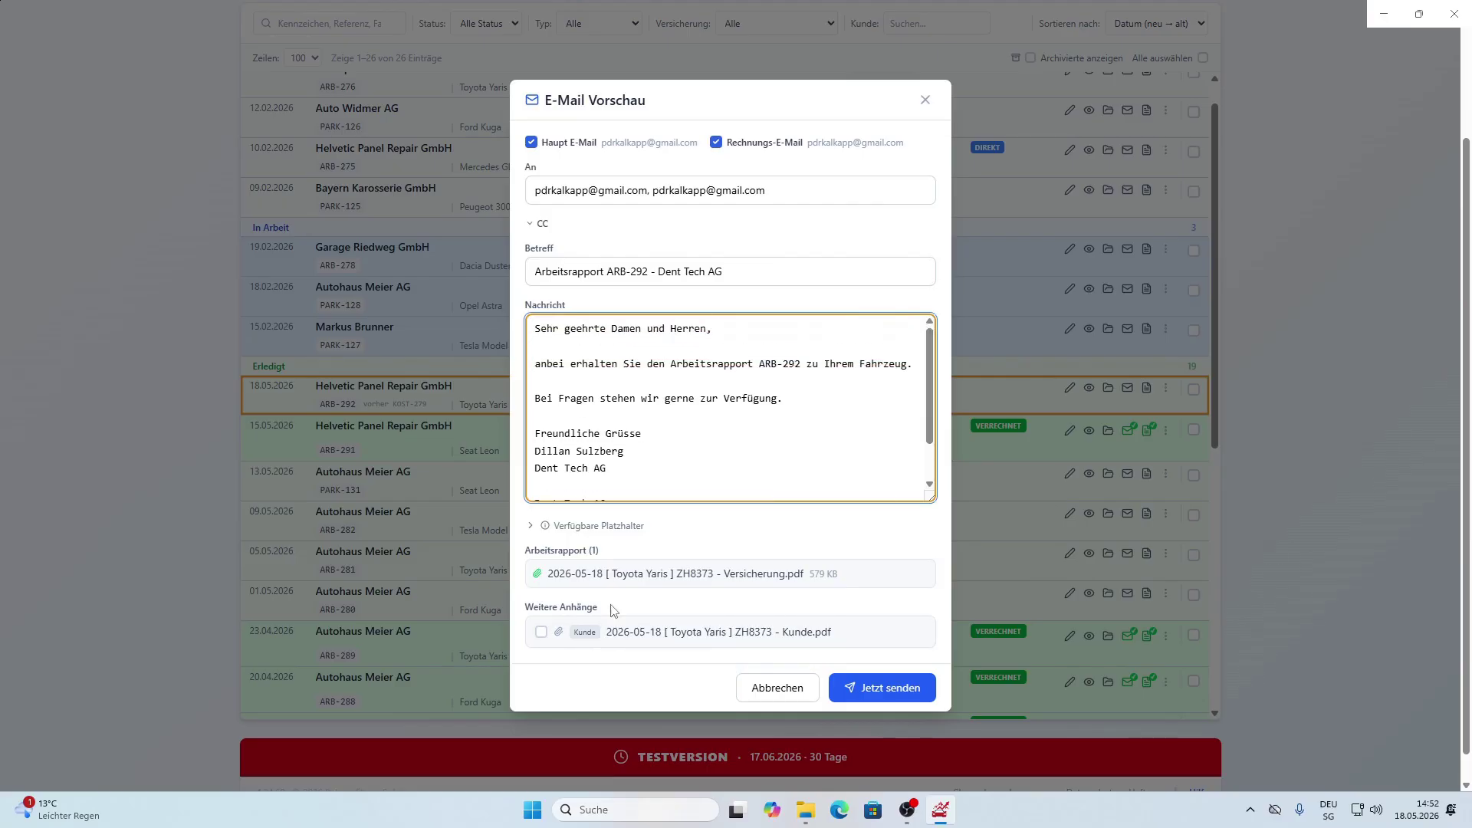
left_click(542, 633)
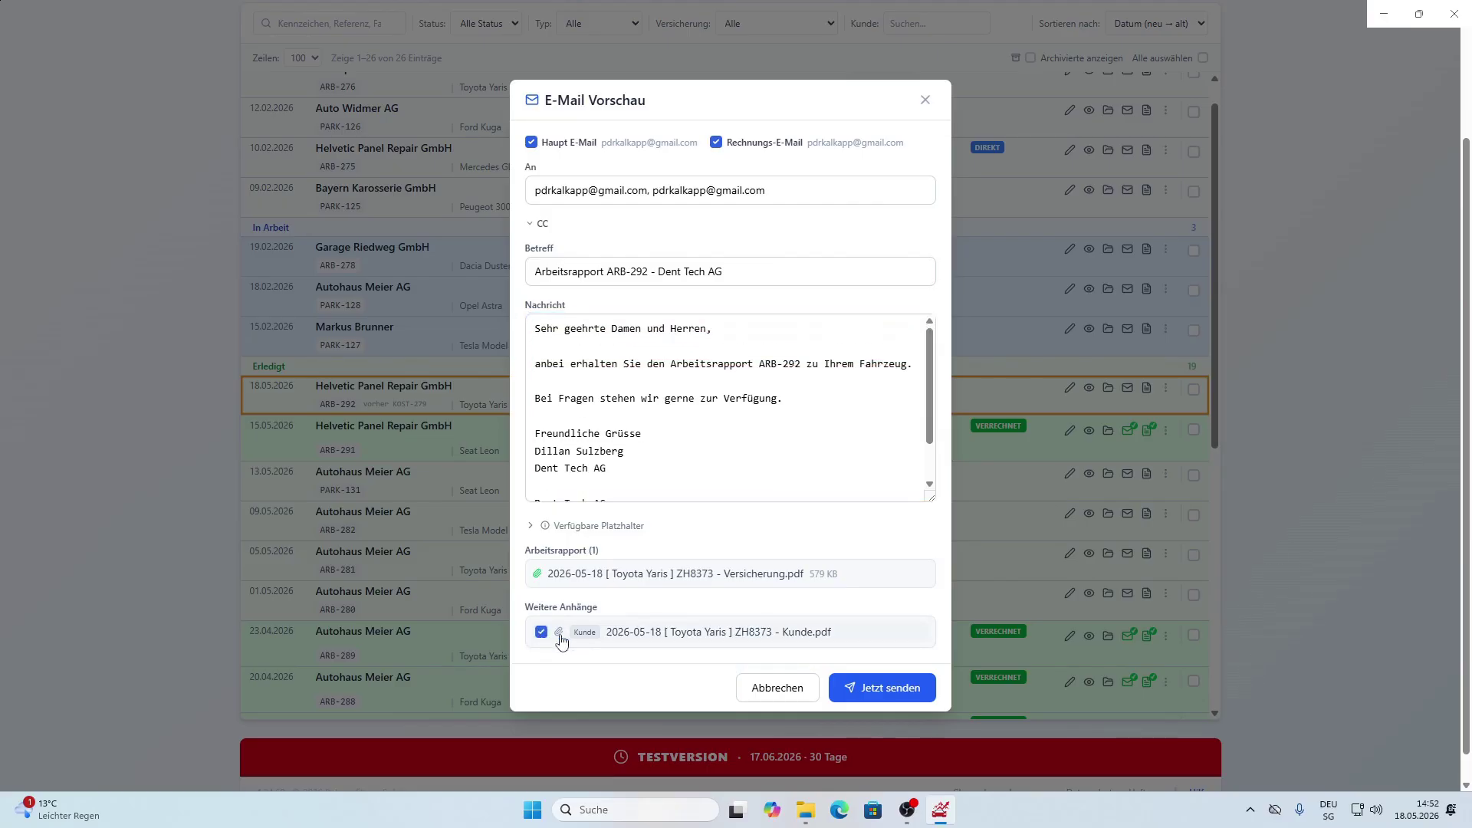
left_click(775, 693)
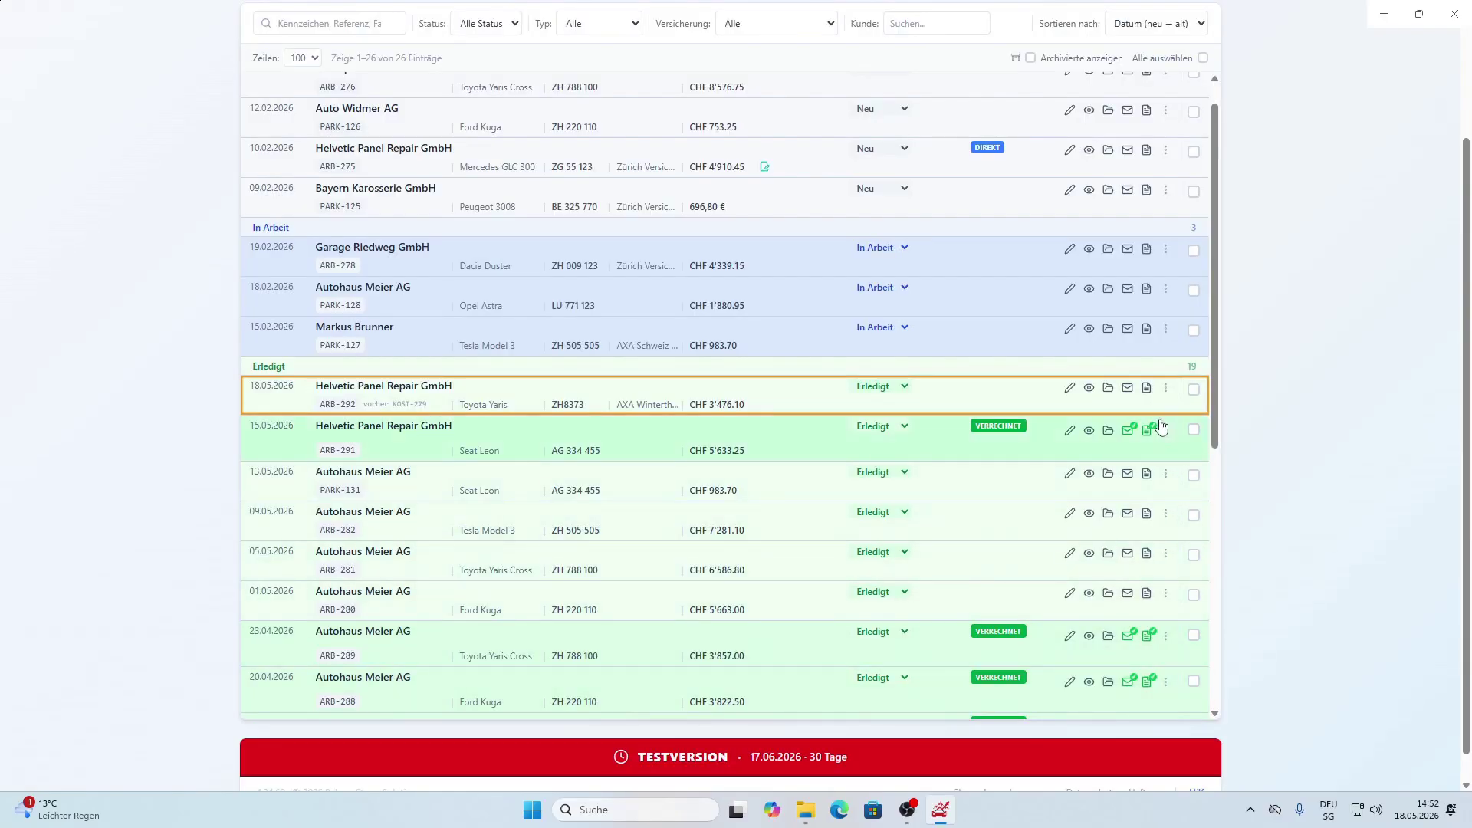
Create invoice RE-26-285 from ARB-292 and set its status to Zugestellt, due 17.06.2026.
left_click(1147, 390)
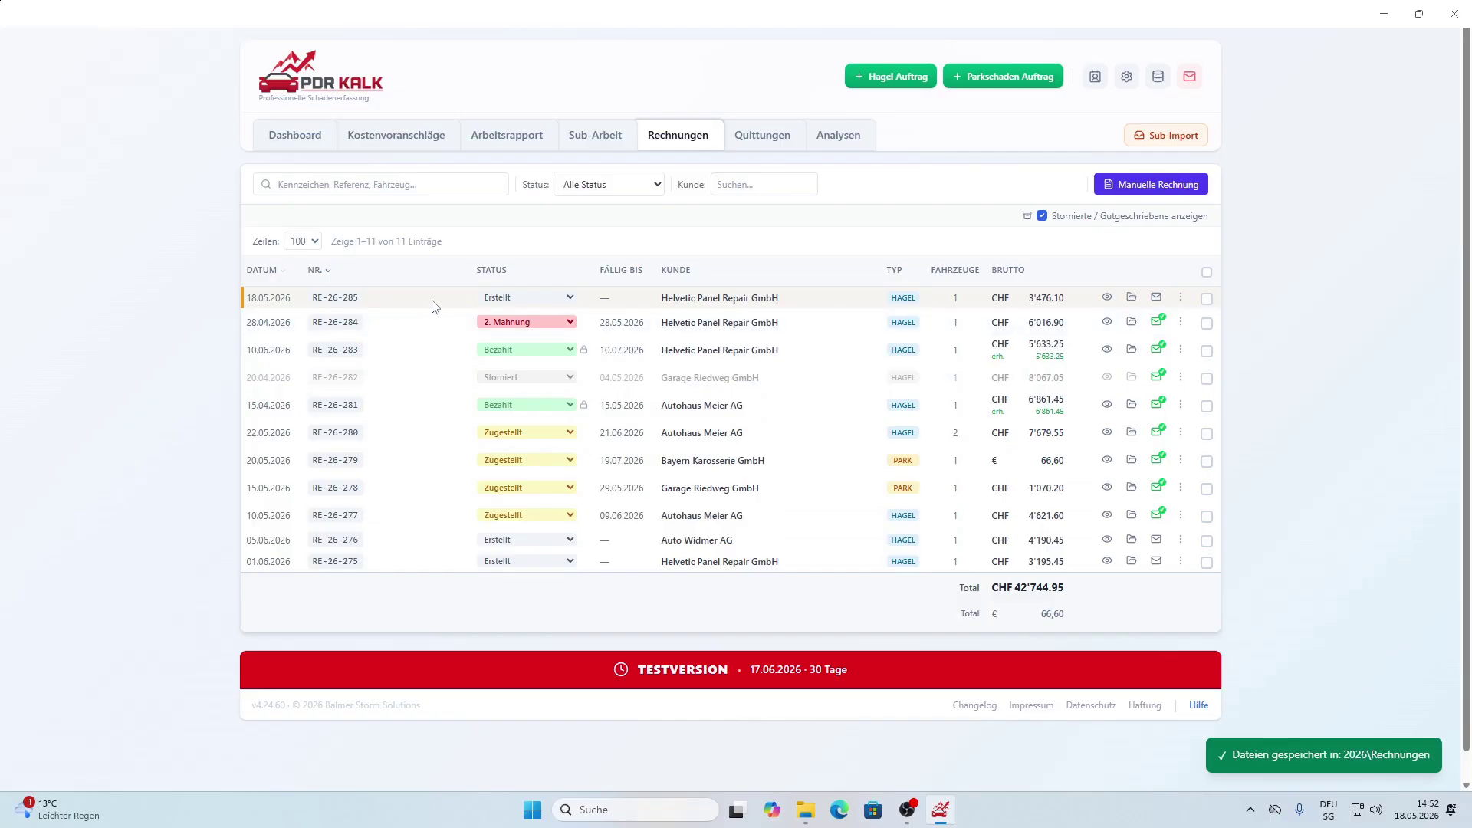
left_click_drag(599, 270, 646, 274)
left_click(646, 305)
left_click(568, 298)
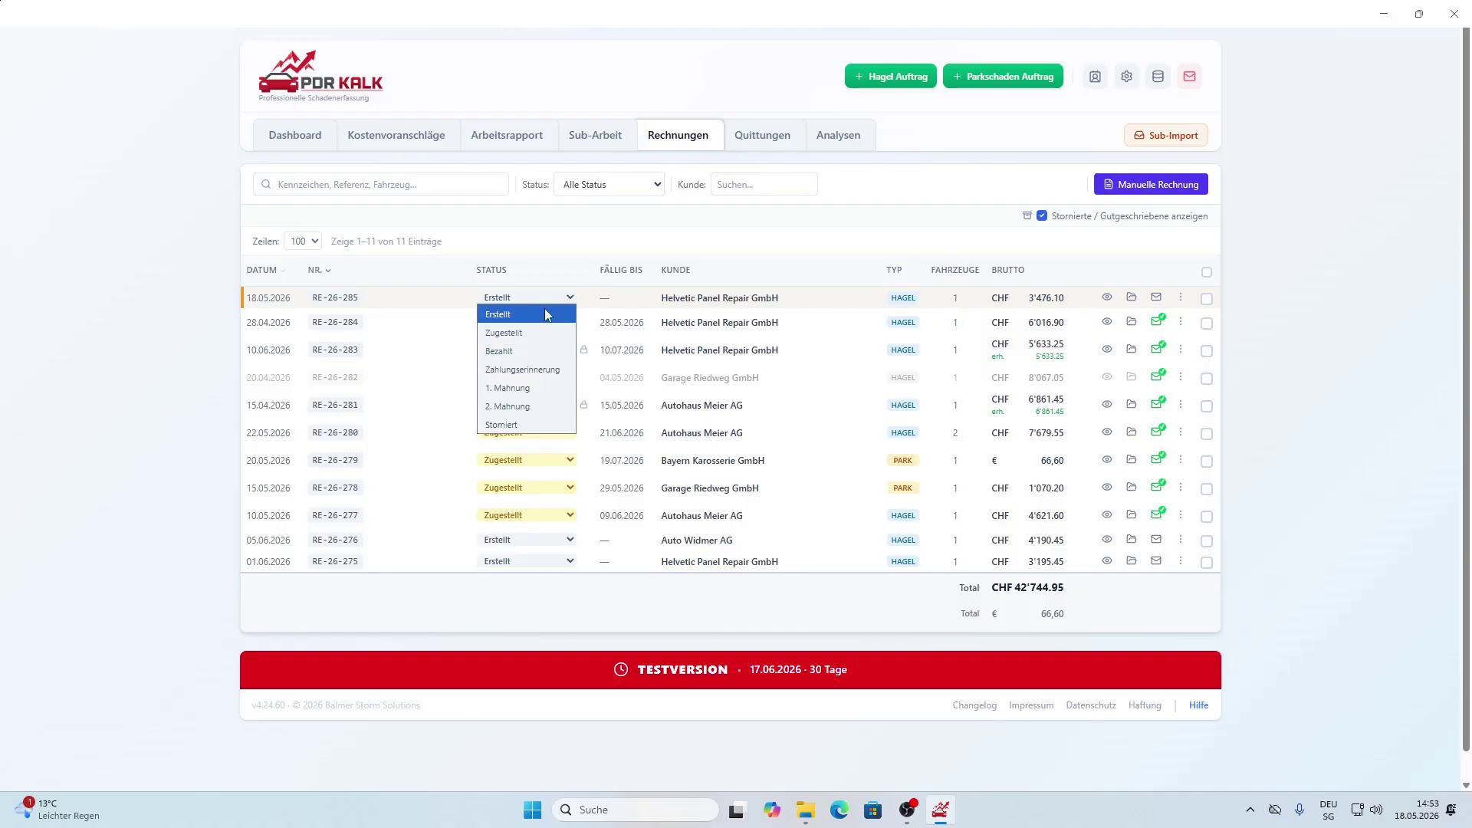
left_click(521, 332)
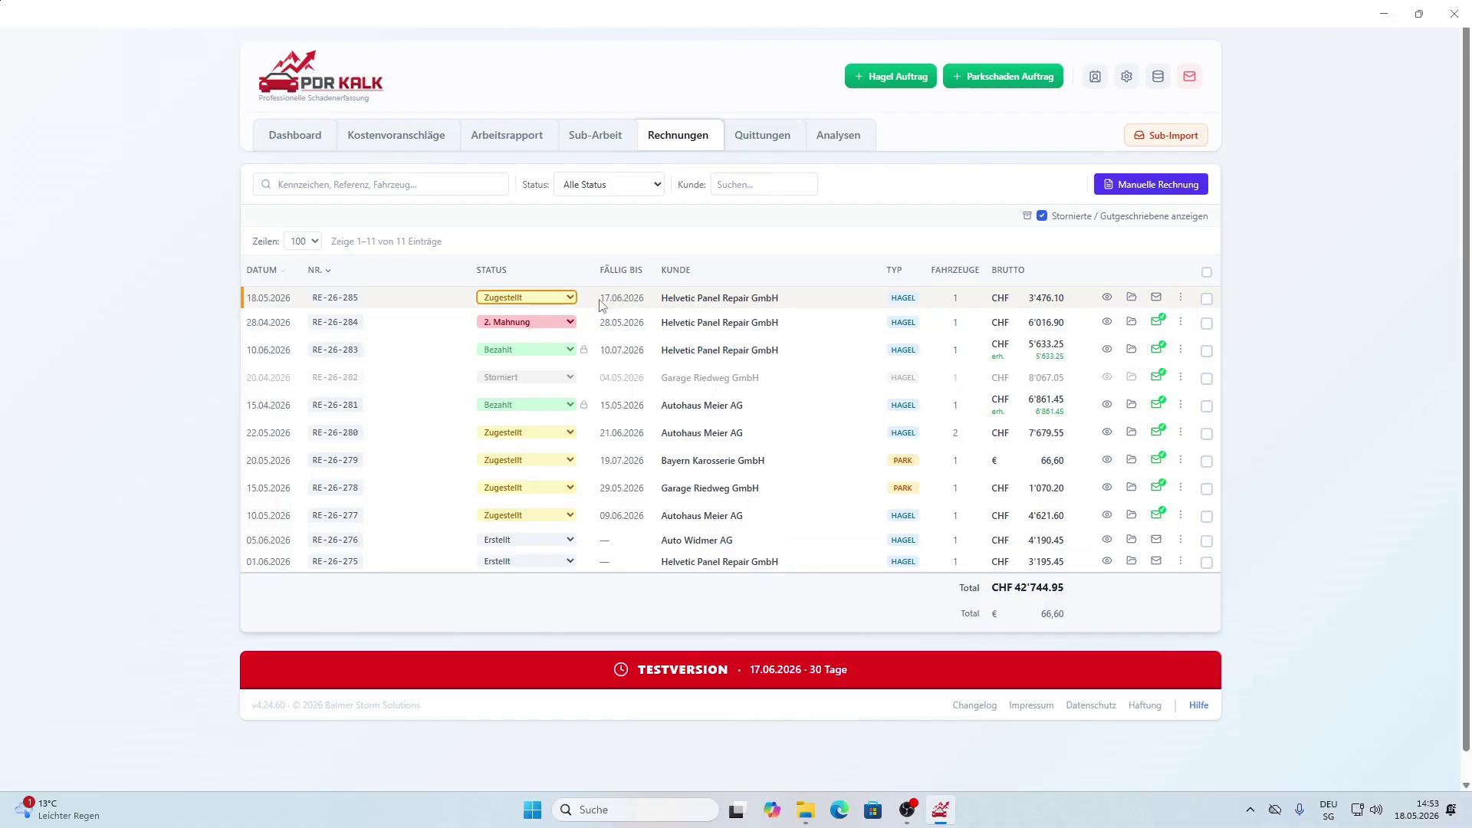
left_click_drag(600, 304, 646, 303)
left_click(648, 303)
Preview invoice RE-26-285 and open it as a printable PDF.
left_click(1108, 306)
left_click_drag(1070, 175, 1080, 584)
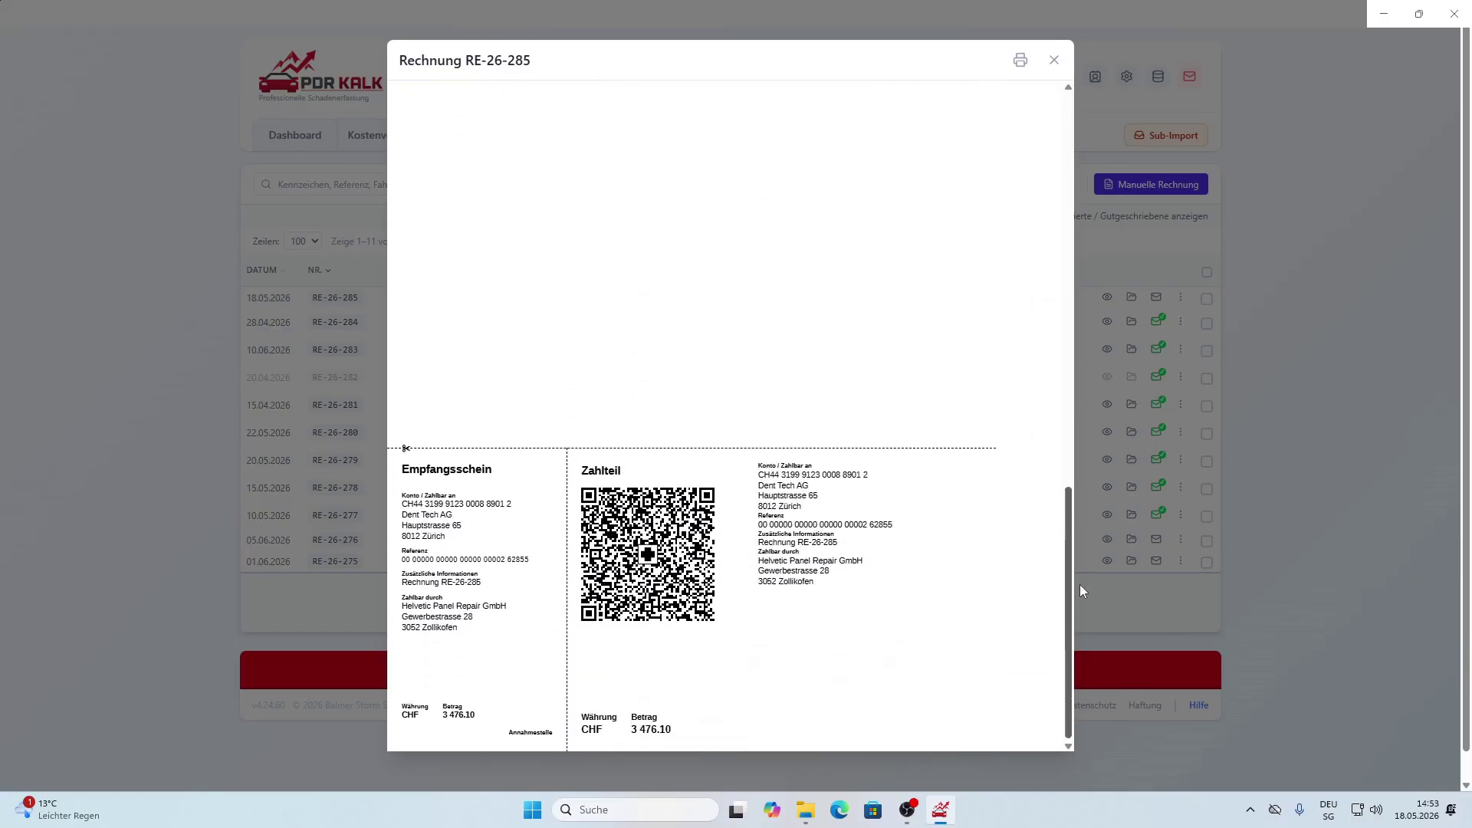
left_click(1020, 60)
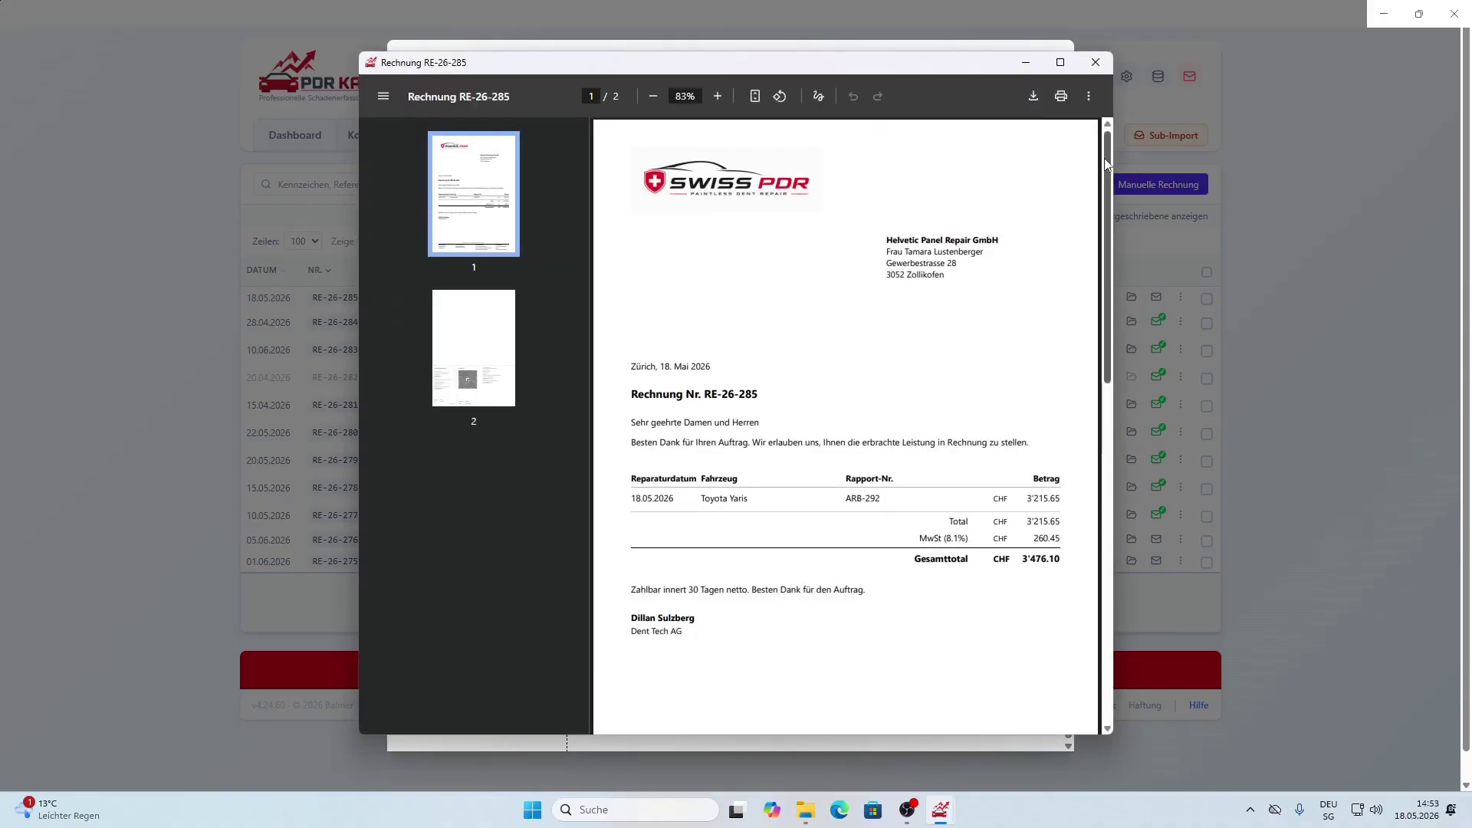
scroll(1070, 178, "down", 12)
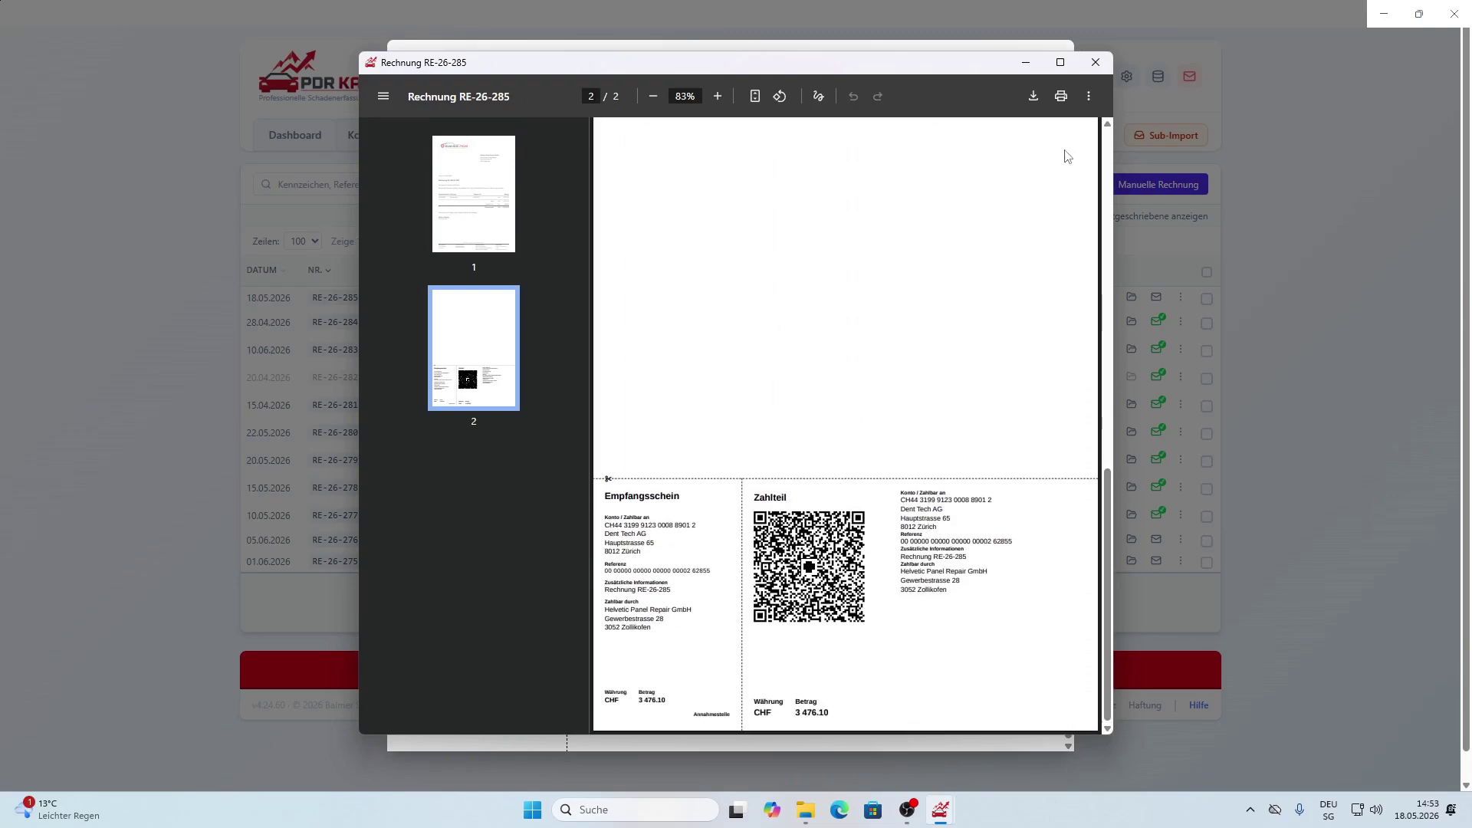
Close the PDF and preview, then draft RE-26-285's e-mail with both report PDFs attached, and cancel it.
left_click(1095, 63)
left_click(1058, 65)
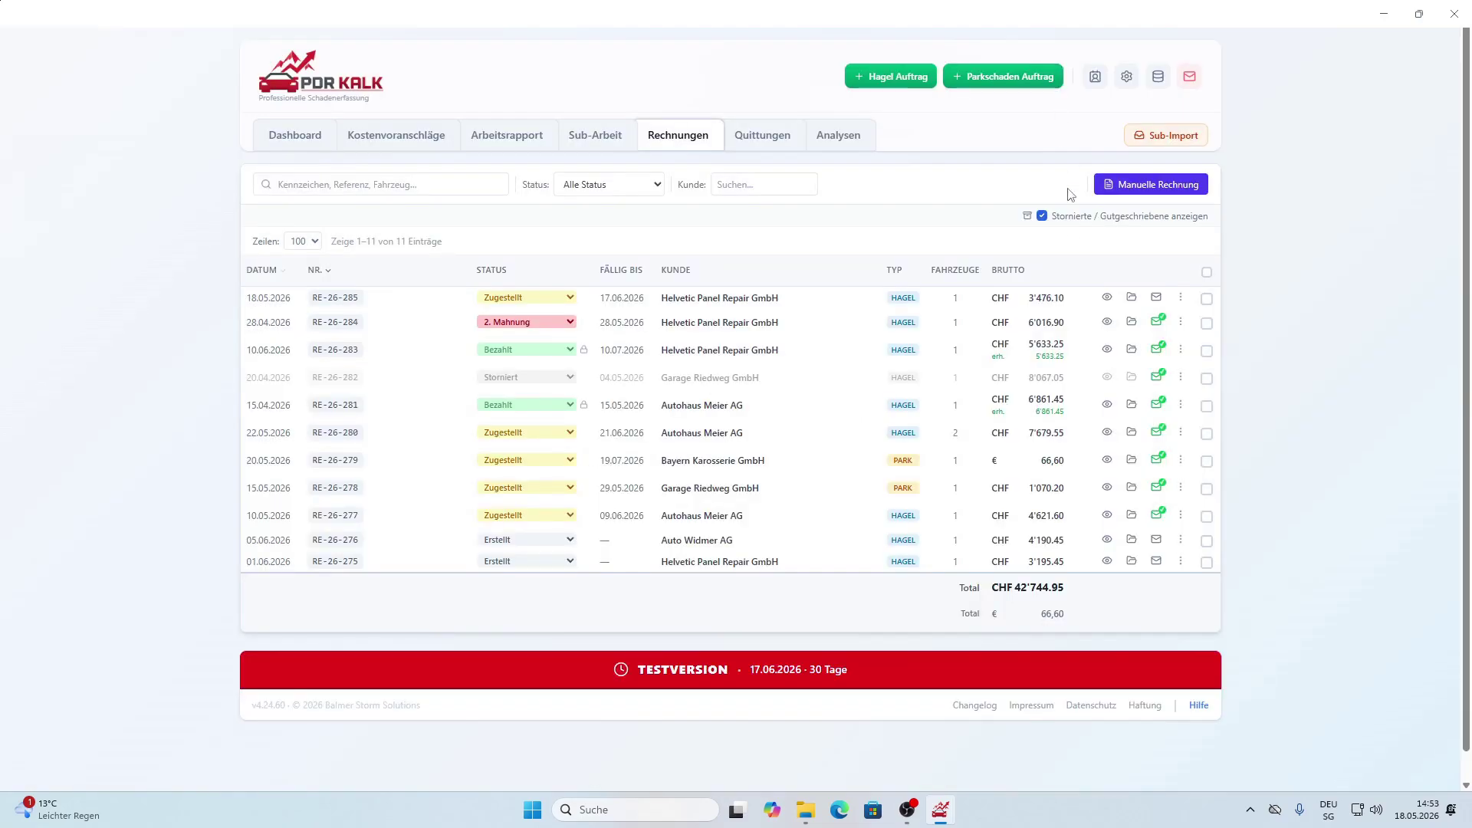
left_click(1157, 298)
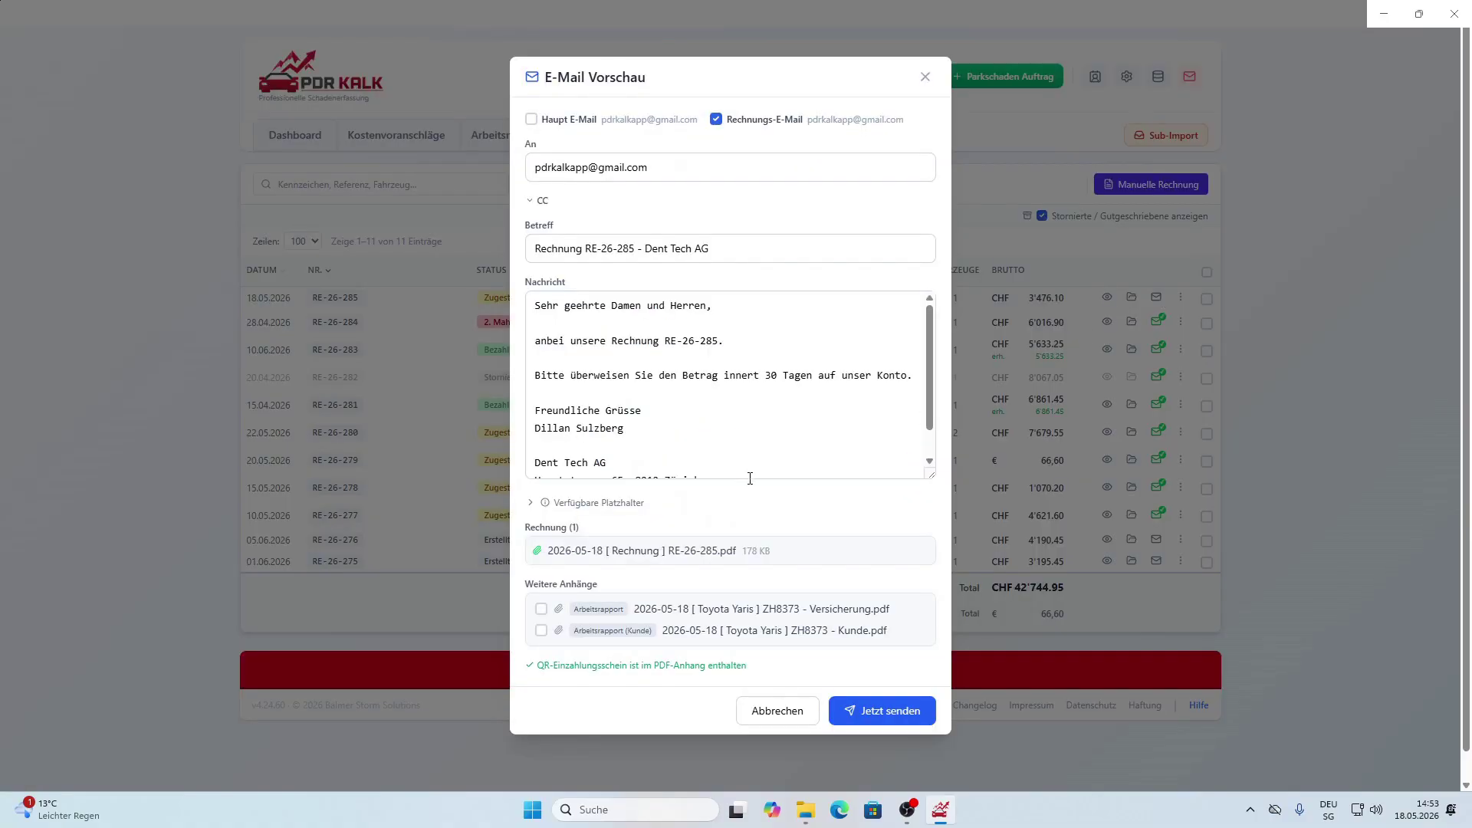
left_click(540, 609)
left_click(540, 630)
left_click(757, 712)
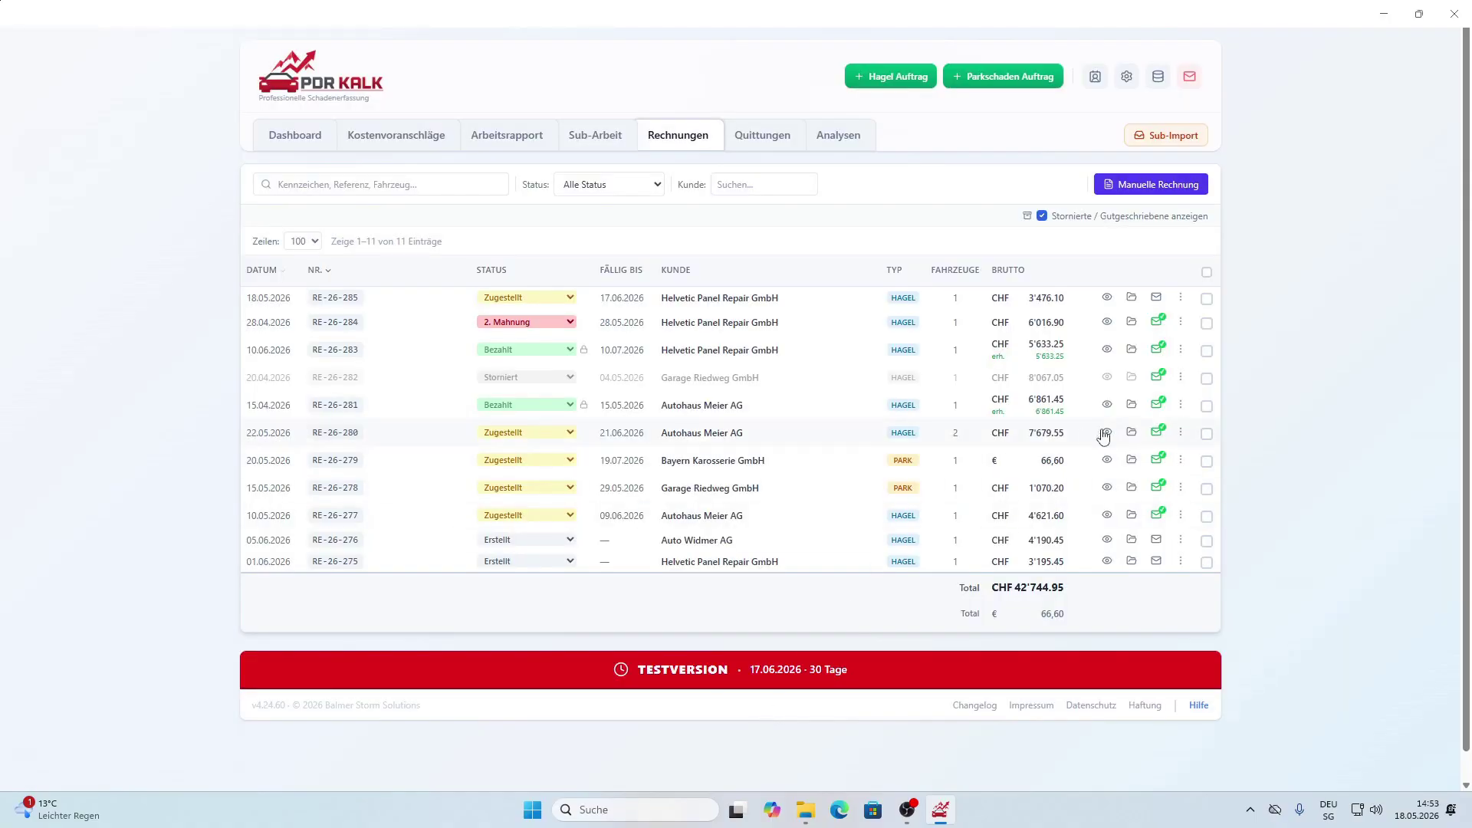
Open the invoice's folder on disk and browse 2026's Quittungen and Helvetic Panel Repair GmbH folders.
left_click(1132, 305)
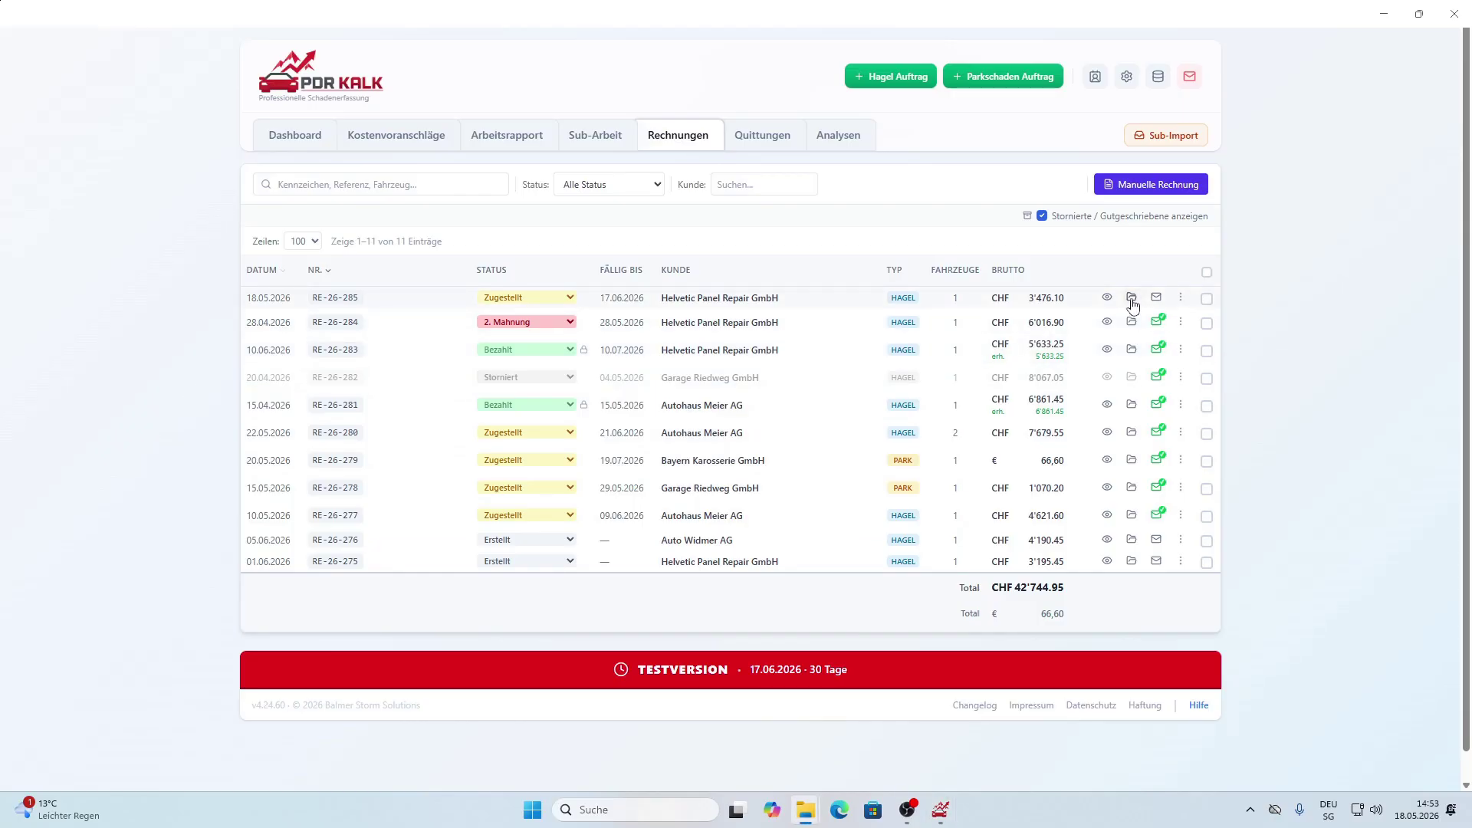
left_click_drag(1303, 188, 698, 189)
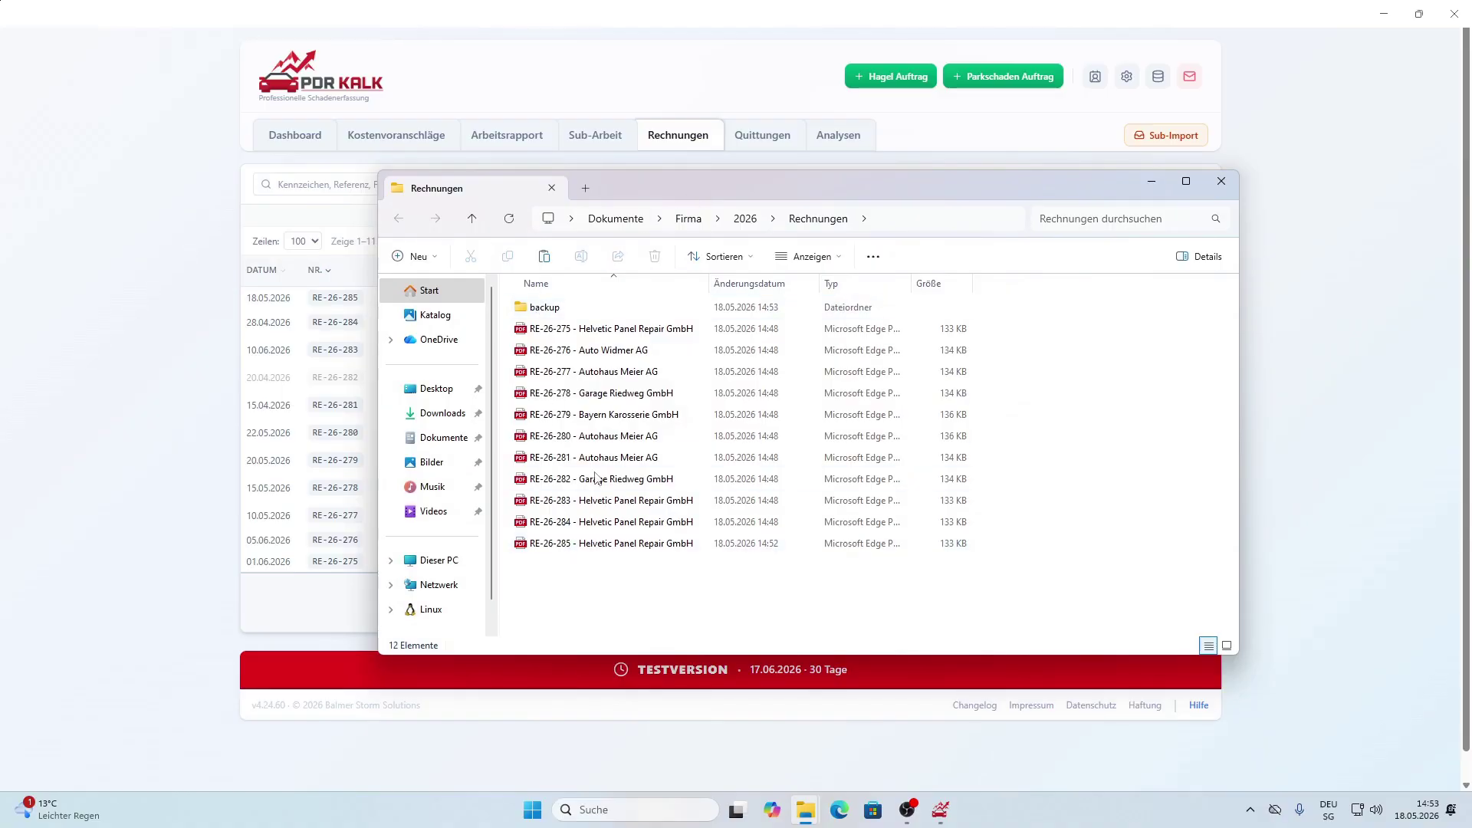
left_click(745, 219)
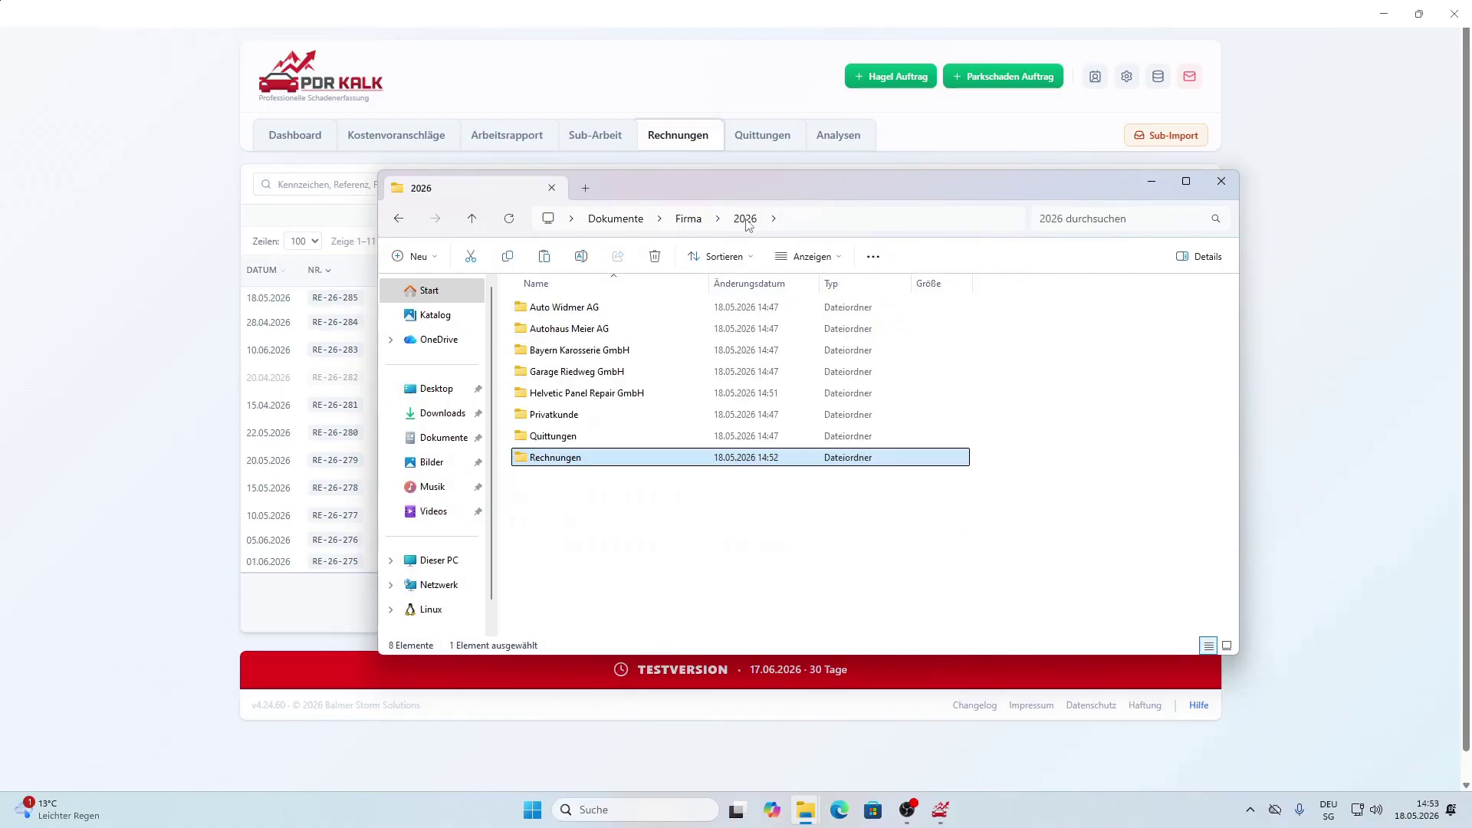
double_click(558, 435)
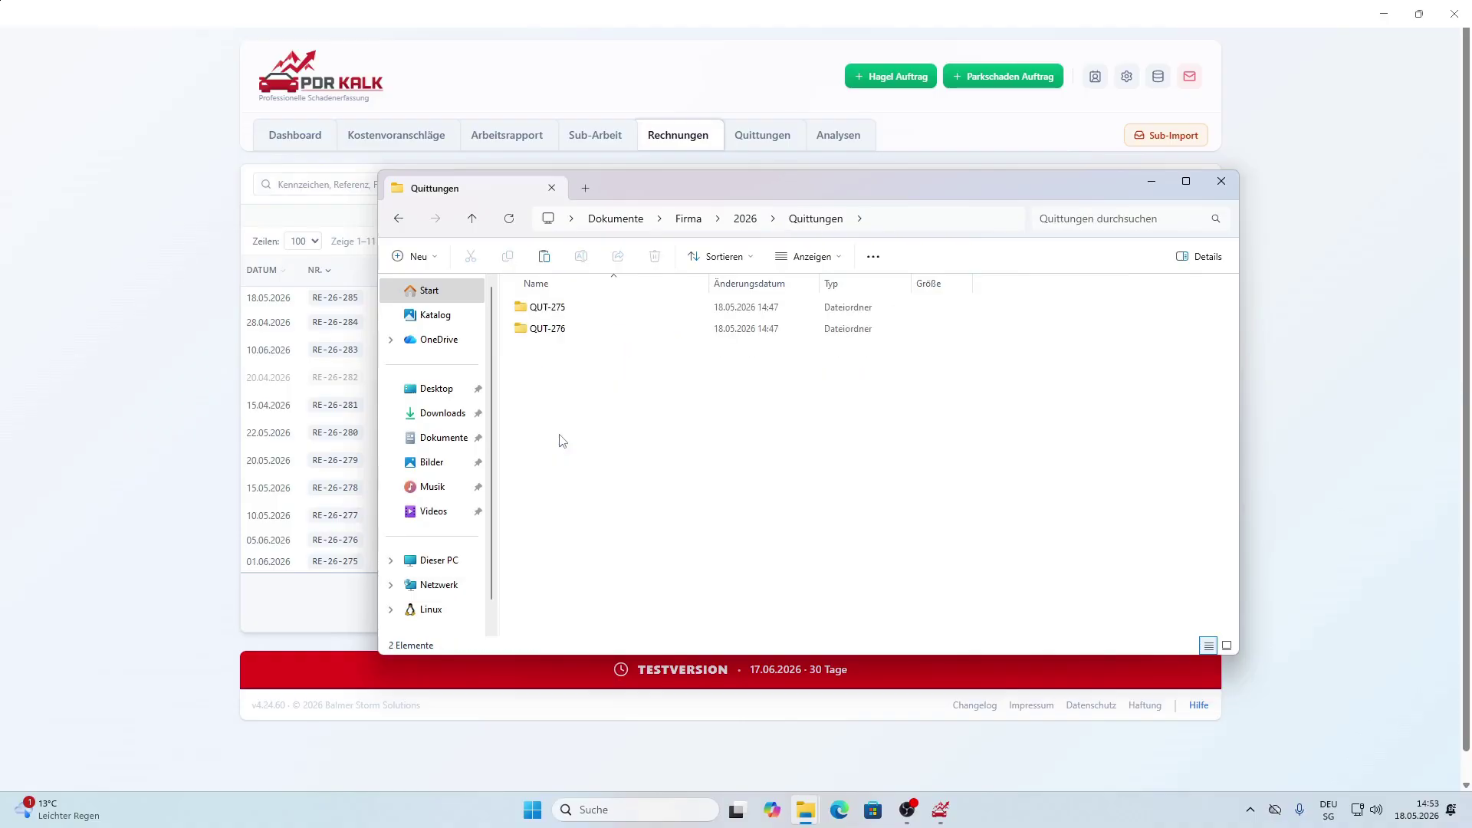
left_click(747, 220)
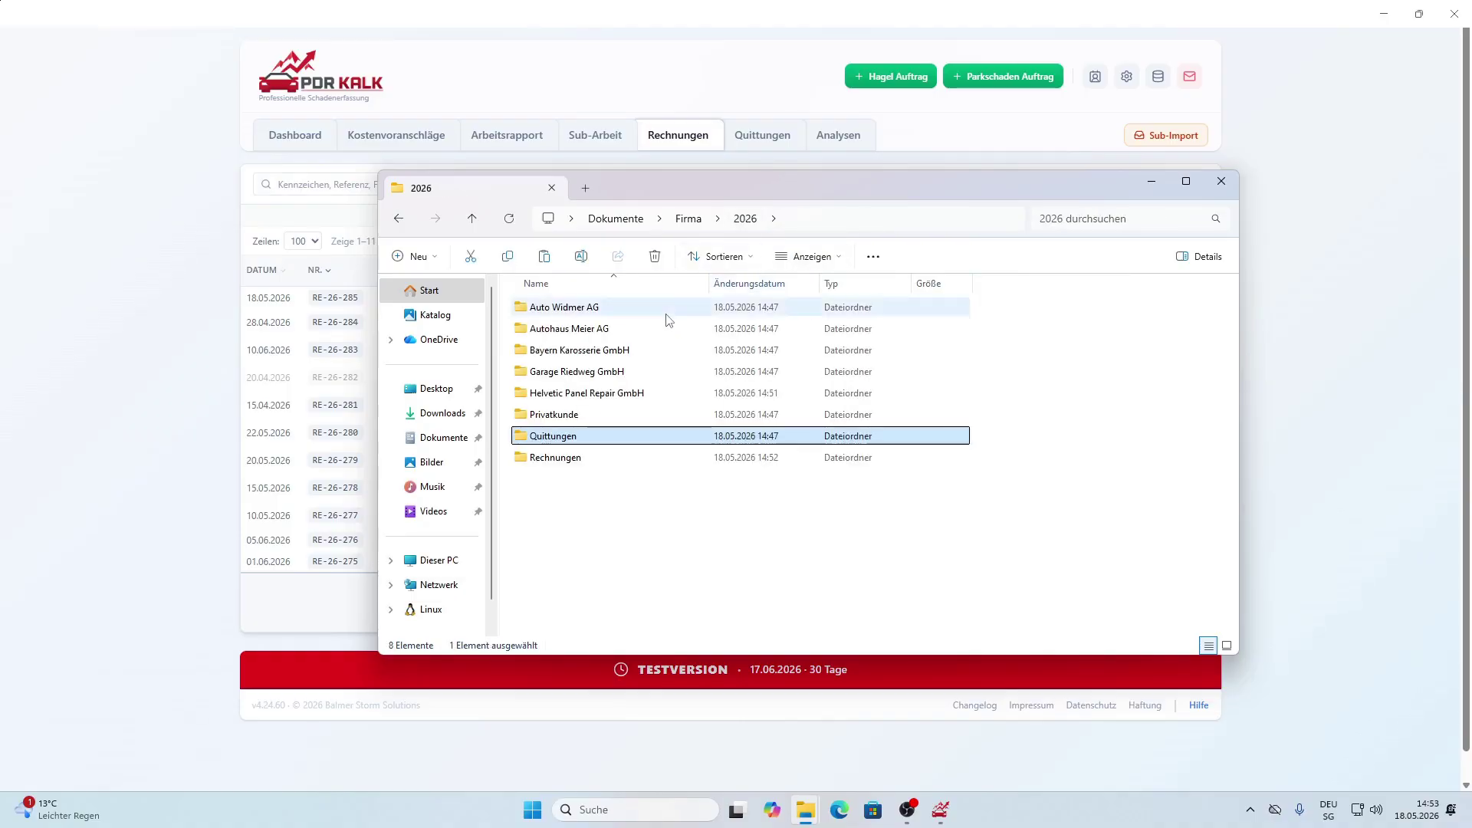
double_click(582, 392)
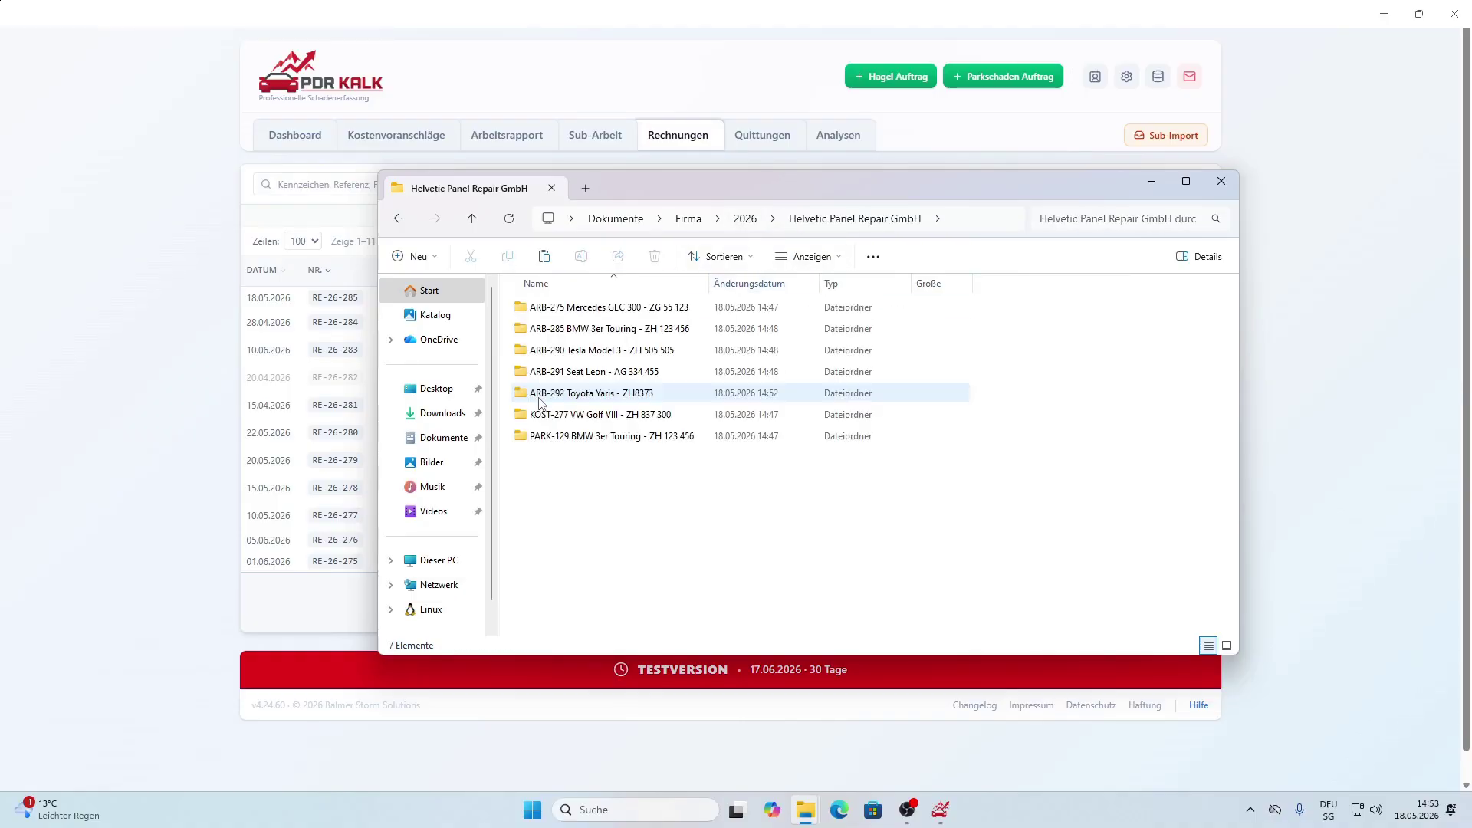
left_click_drag(709, 283, 749, 283)
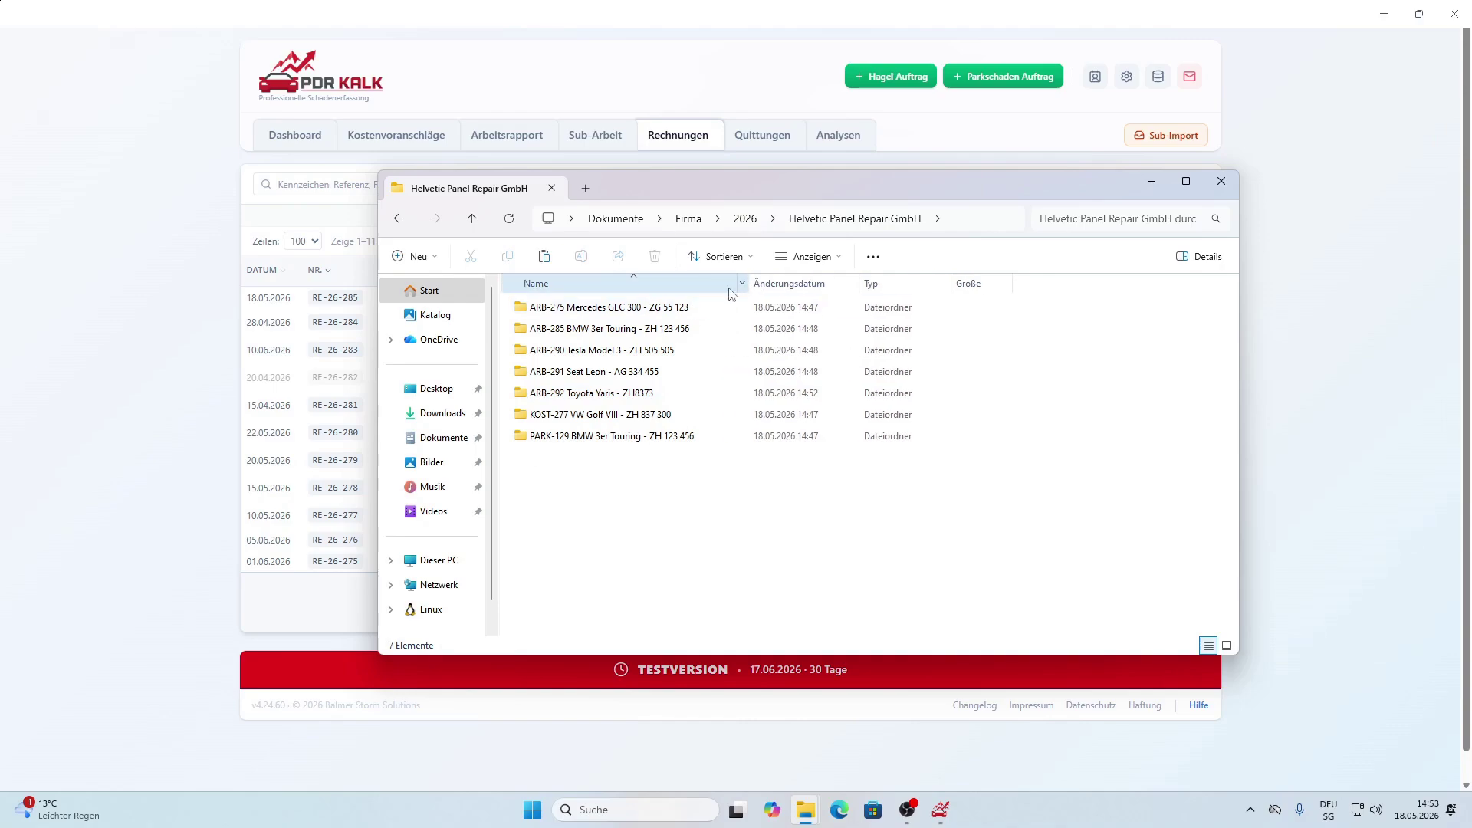
Browse Bayern Karosserie GmbH > PARK-133 > Fotos, return to the customer folder, and close Explorer.
left_click(752, 220)
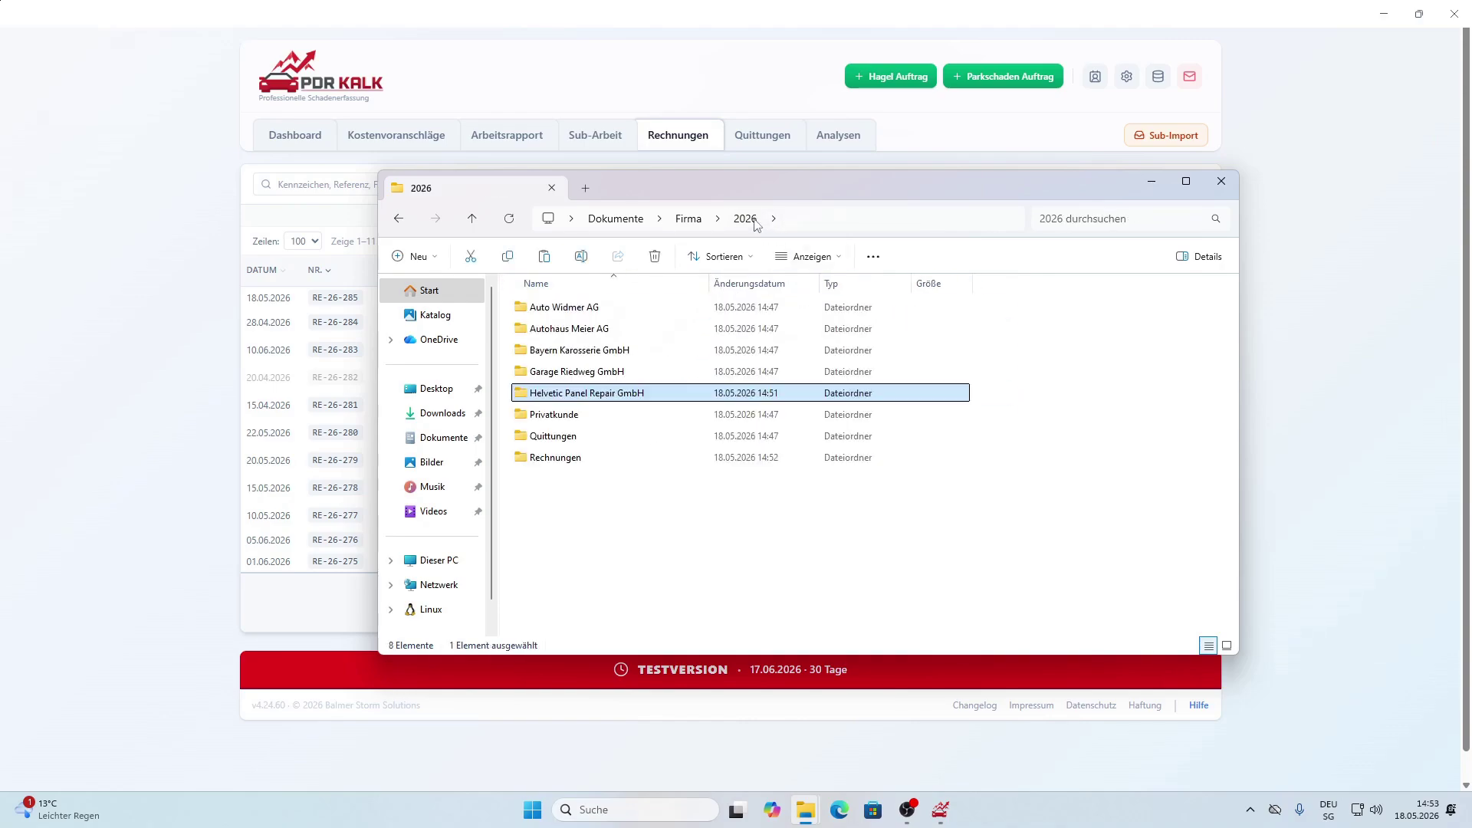
double_click(582, 350)
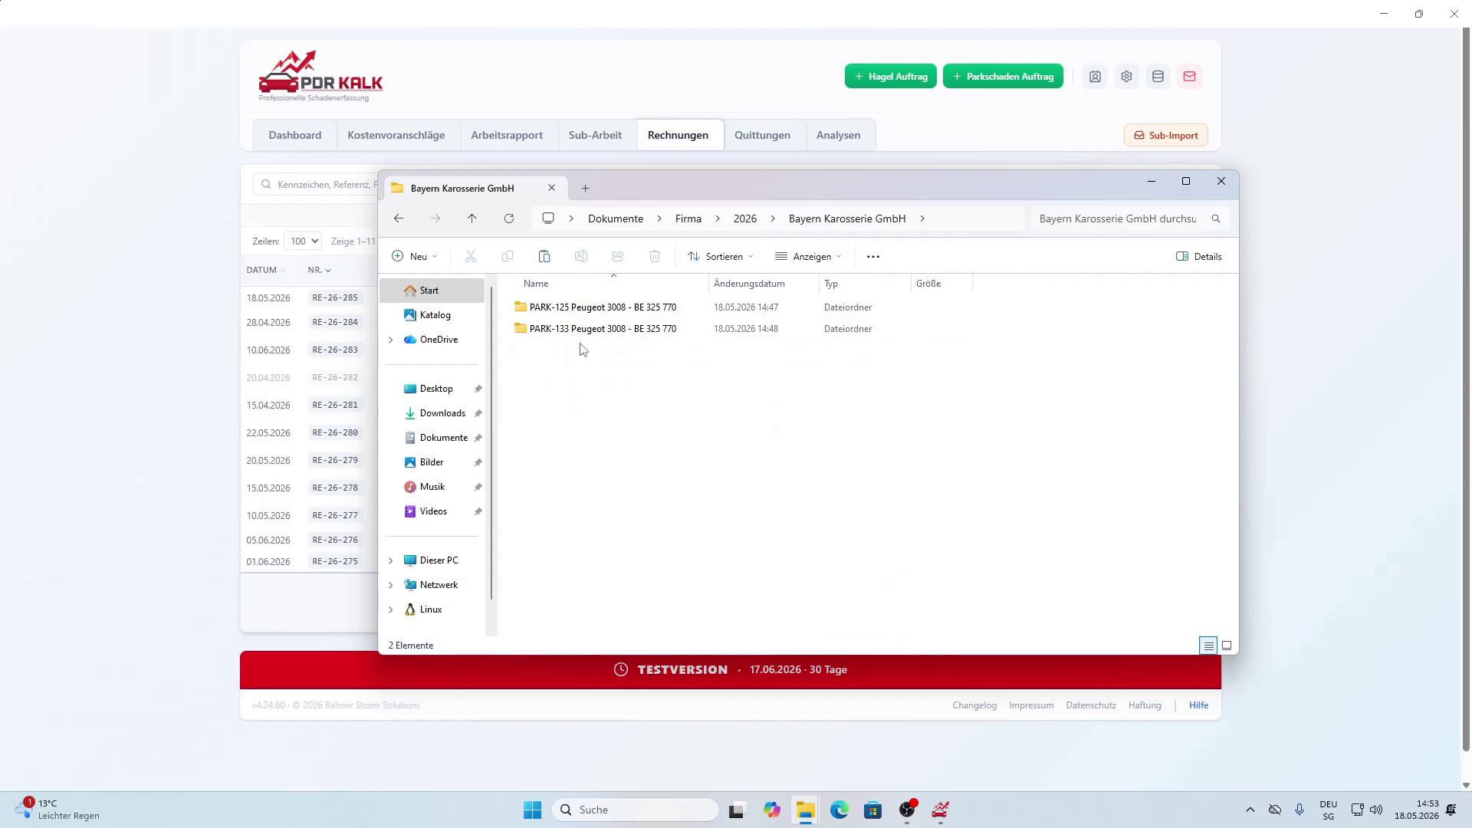
double_click(580, 325)
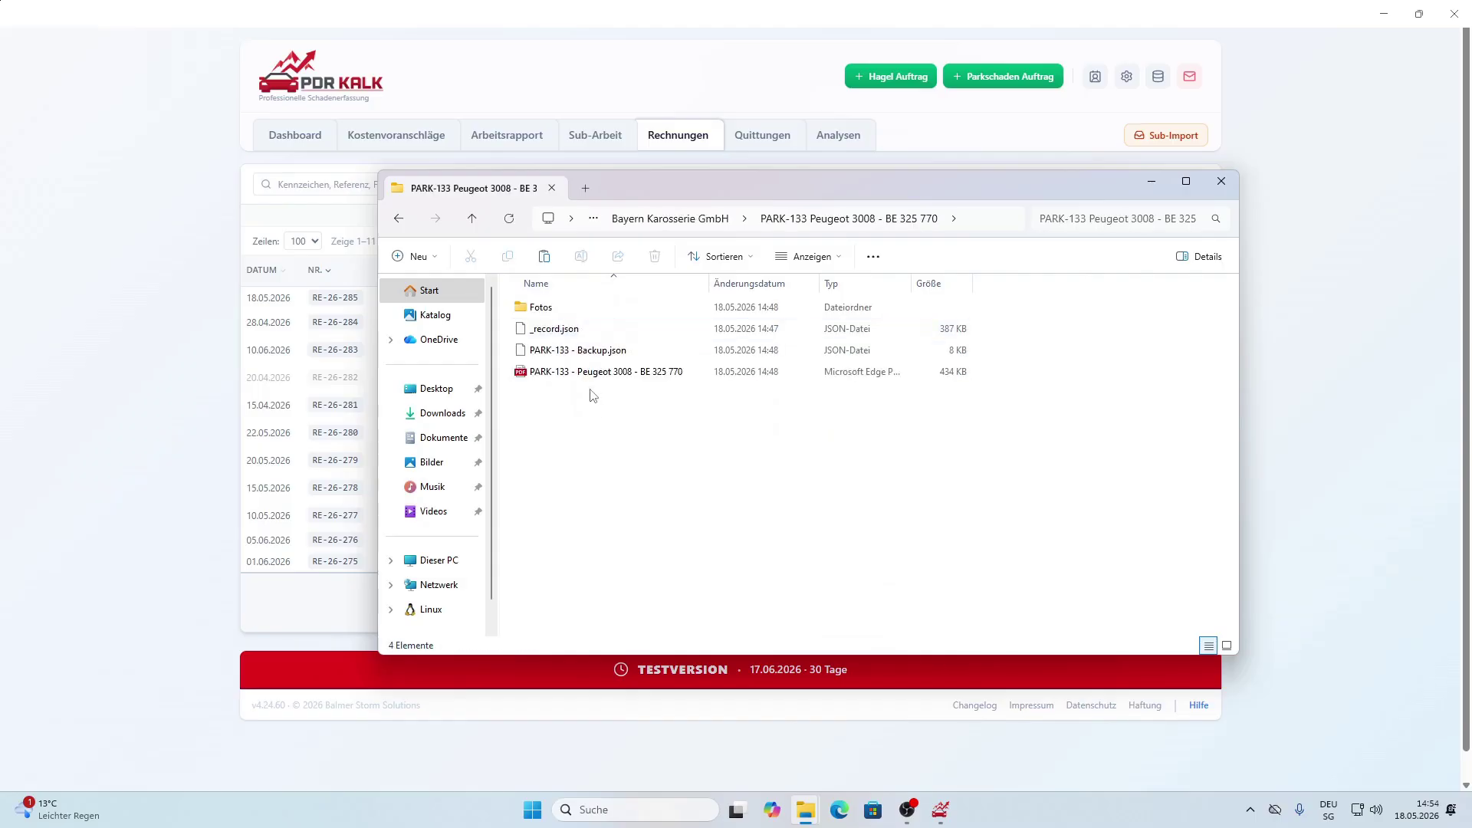
double_click(541, 306)
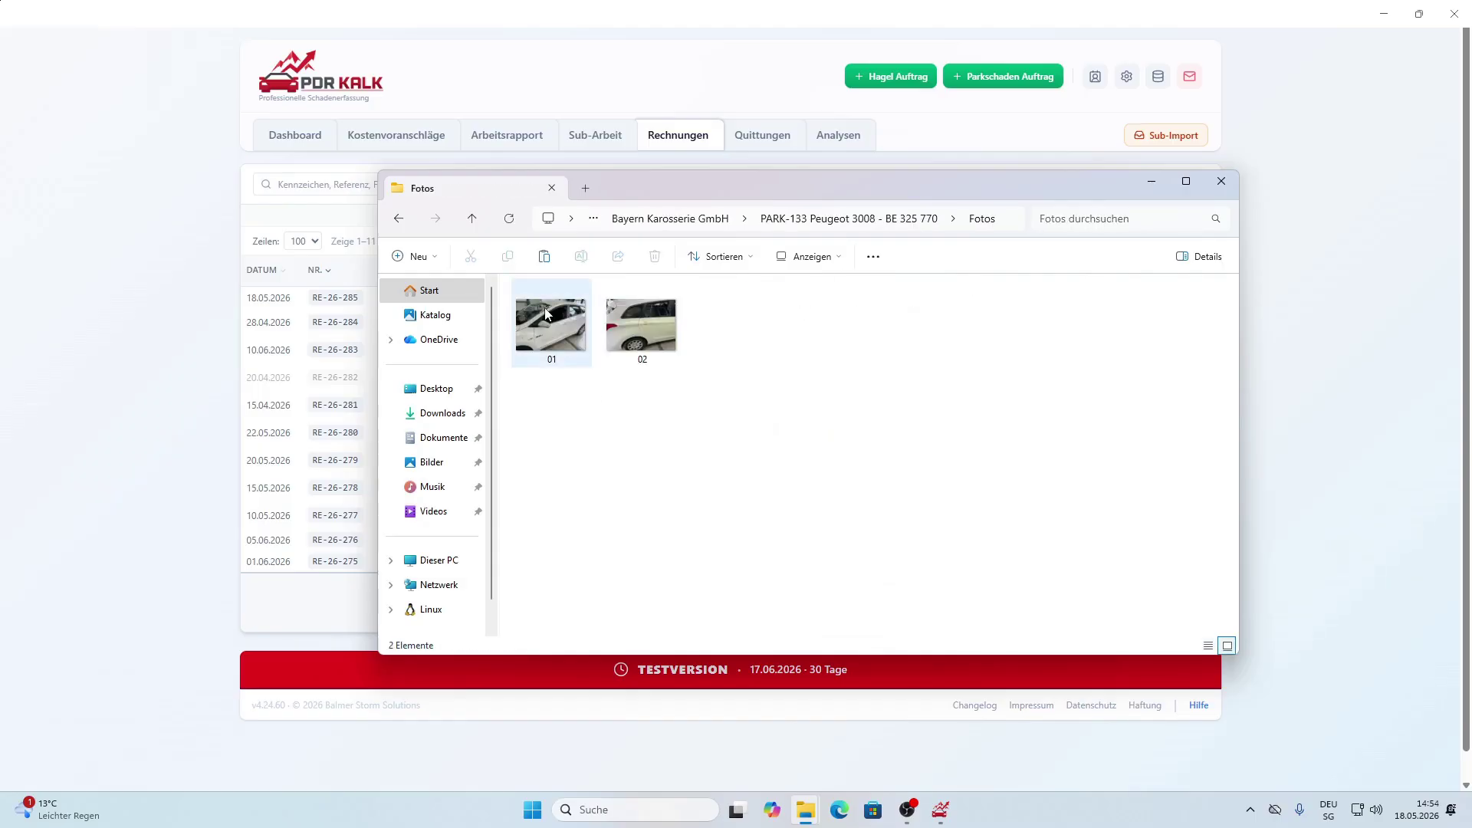
left_click(688, 220)
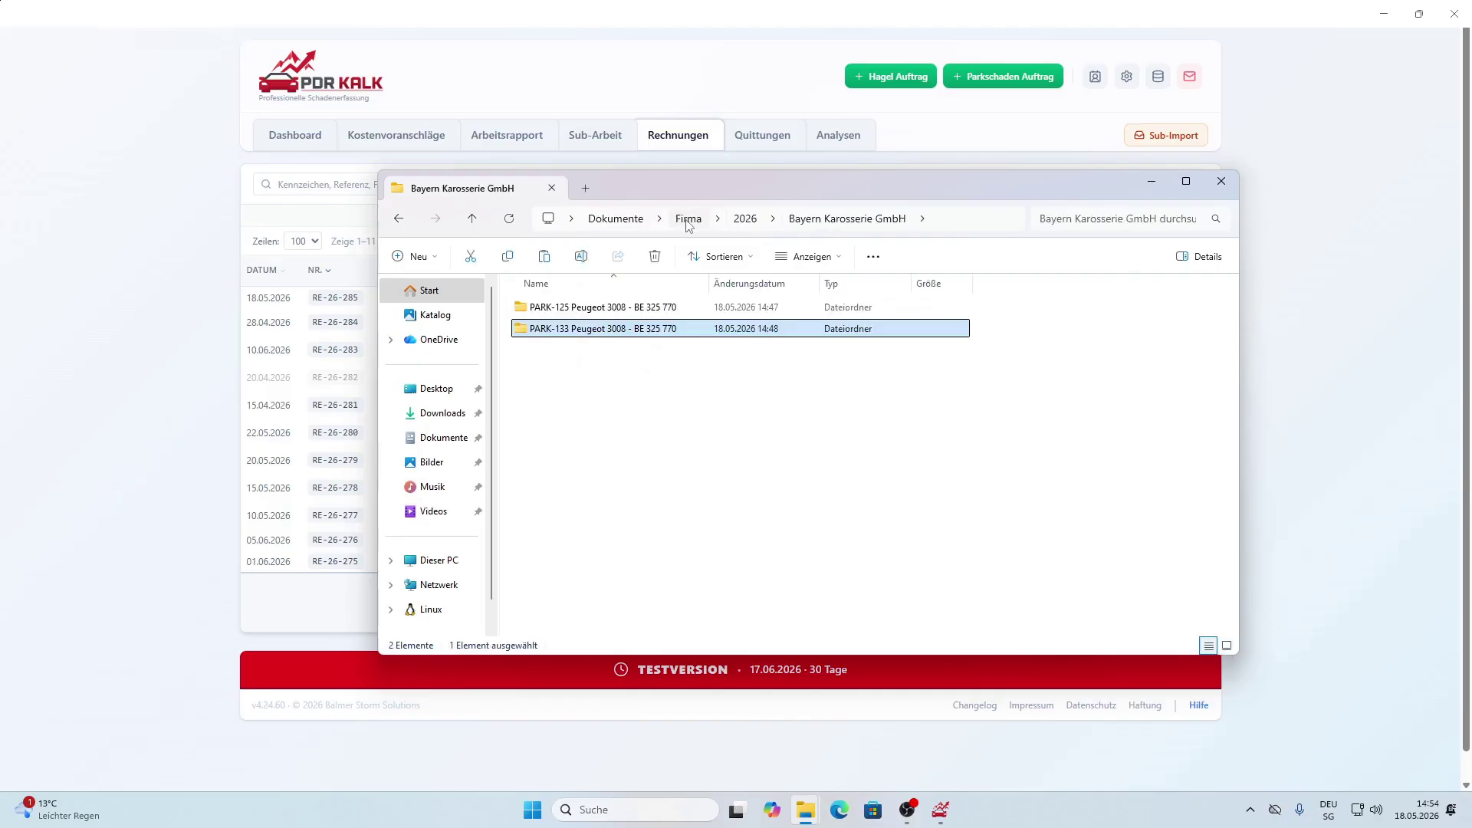
left_click(1221, 181)
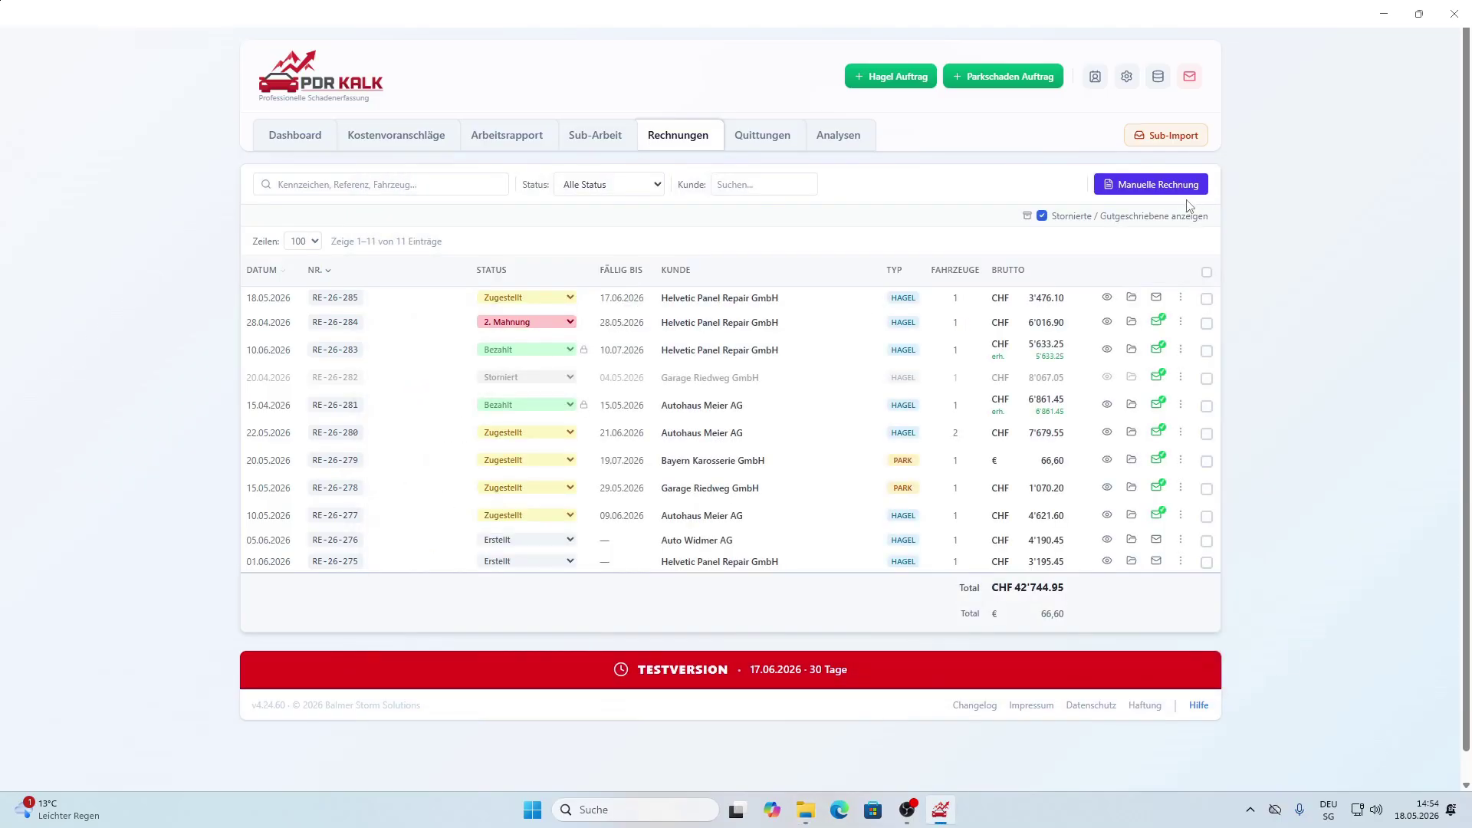
Preview a printable copy of RE-26-285, close it, and set the invoice status to Bezahlt.
left_click(1180, 299)
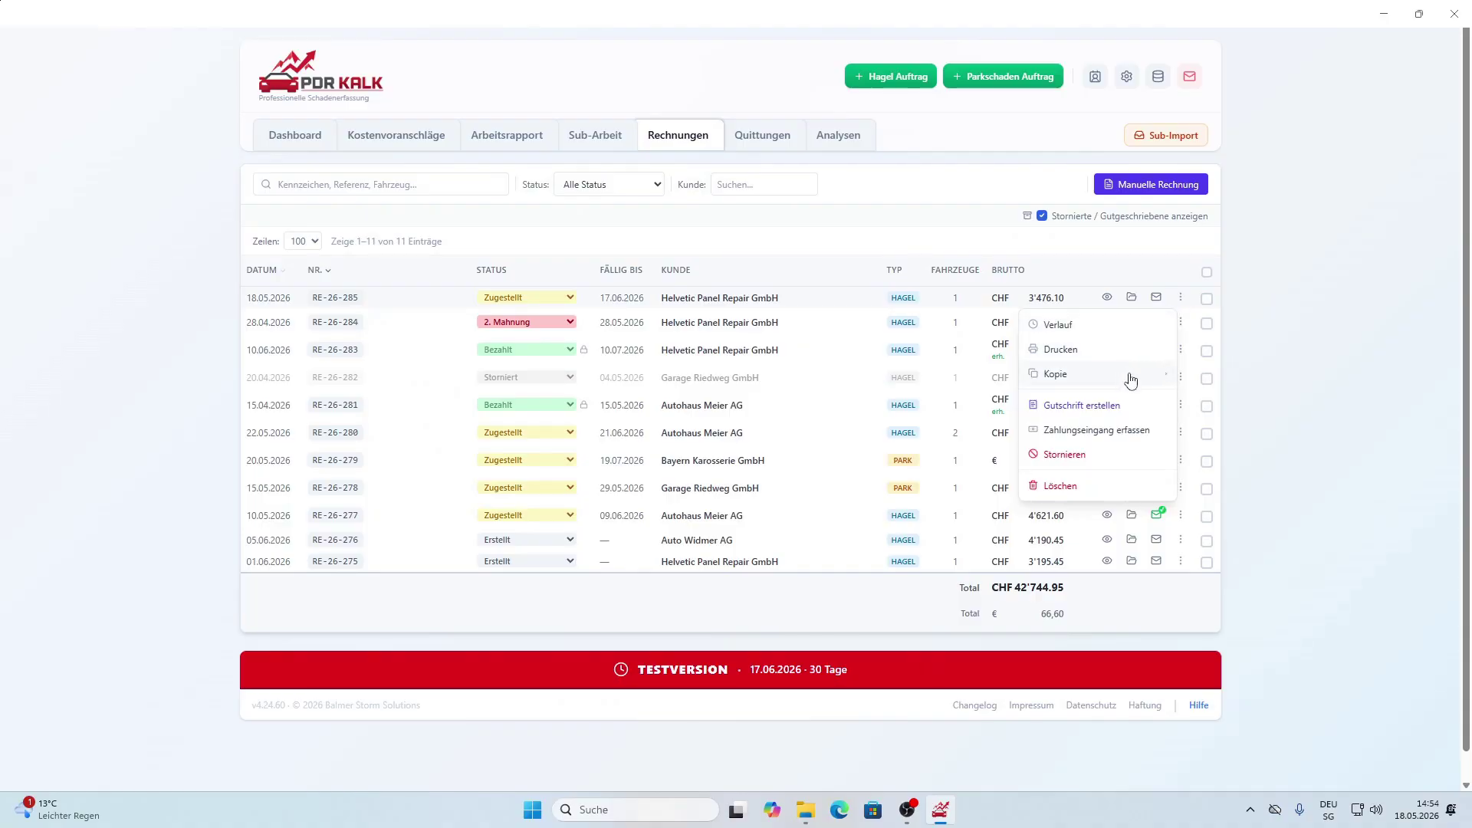
left_click(1158, 379)
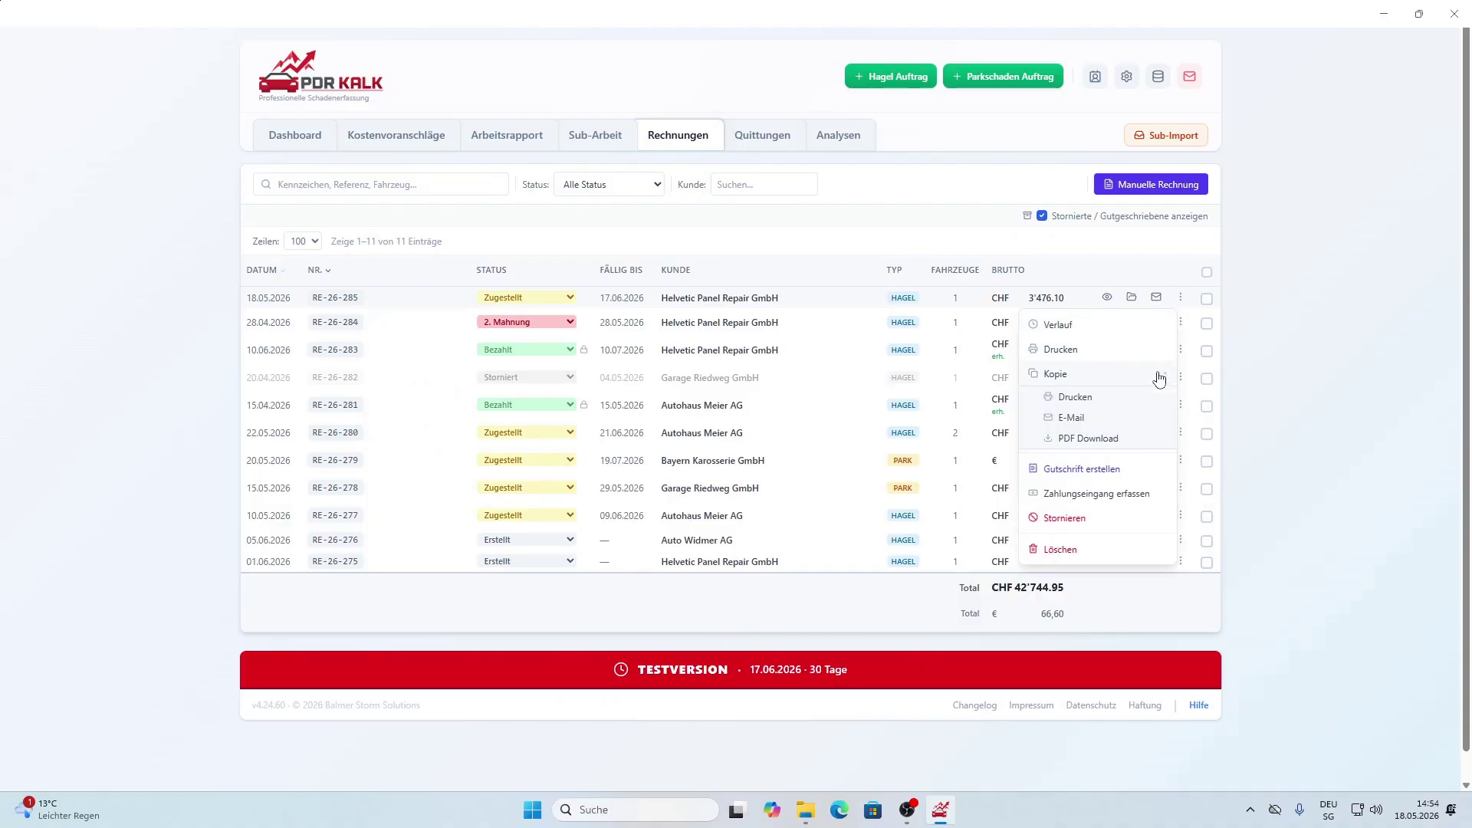
left_click(1087, 404)
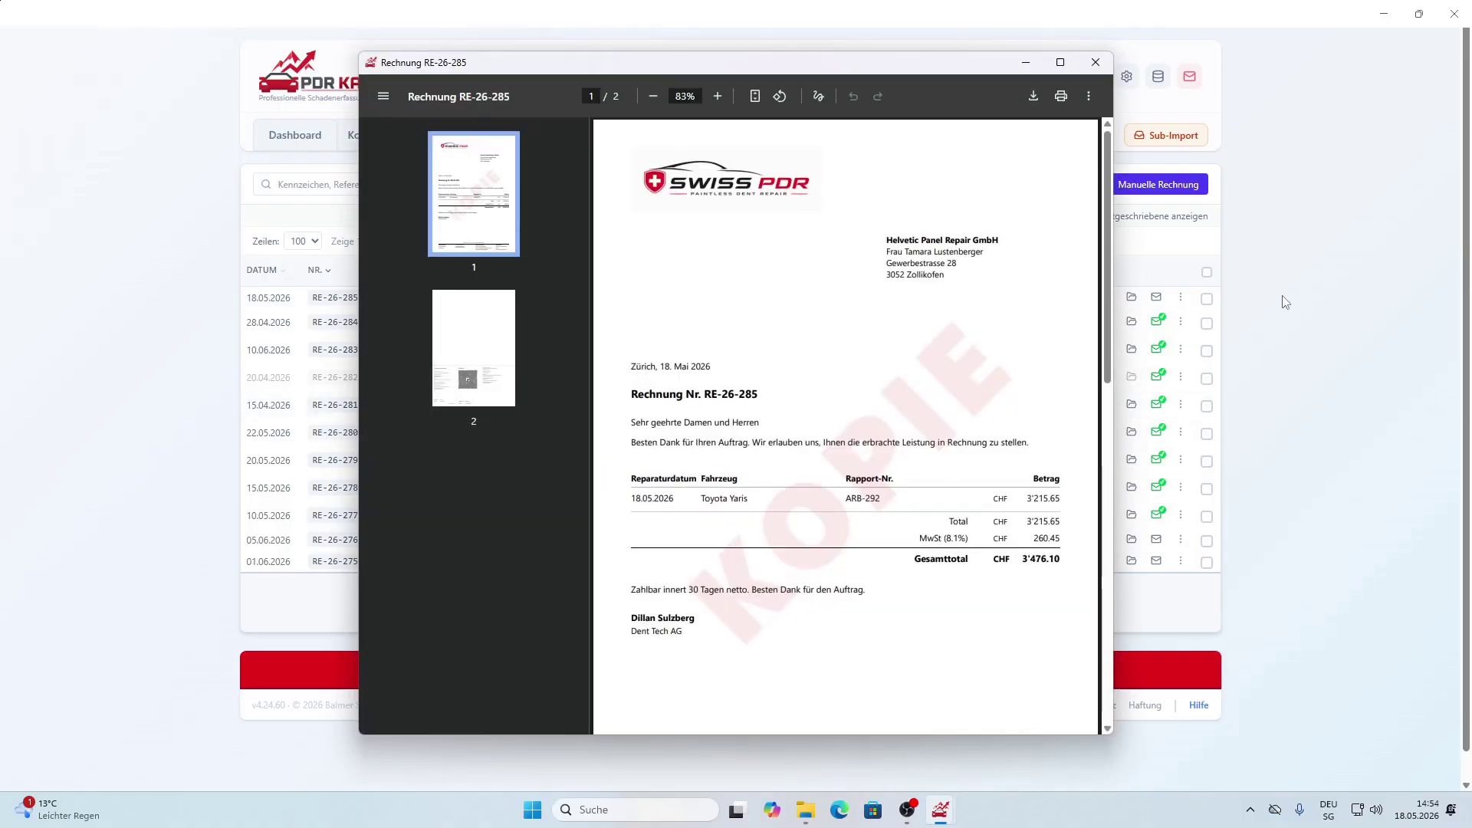
left_click_drag(1109, 162, 1113, 123)
left_click(1096, 64)
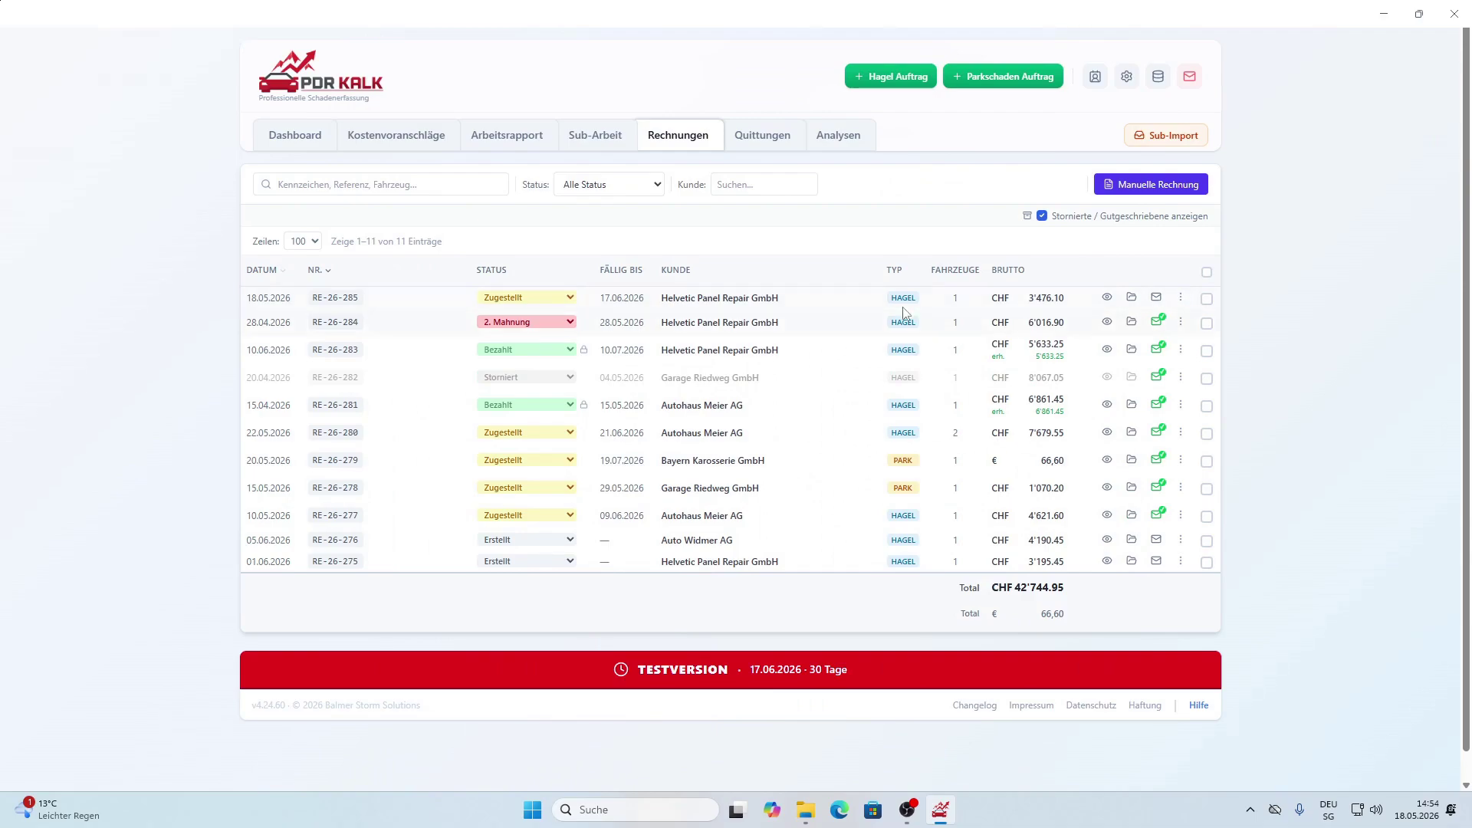
left_click(568, 296)
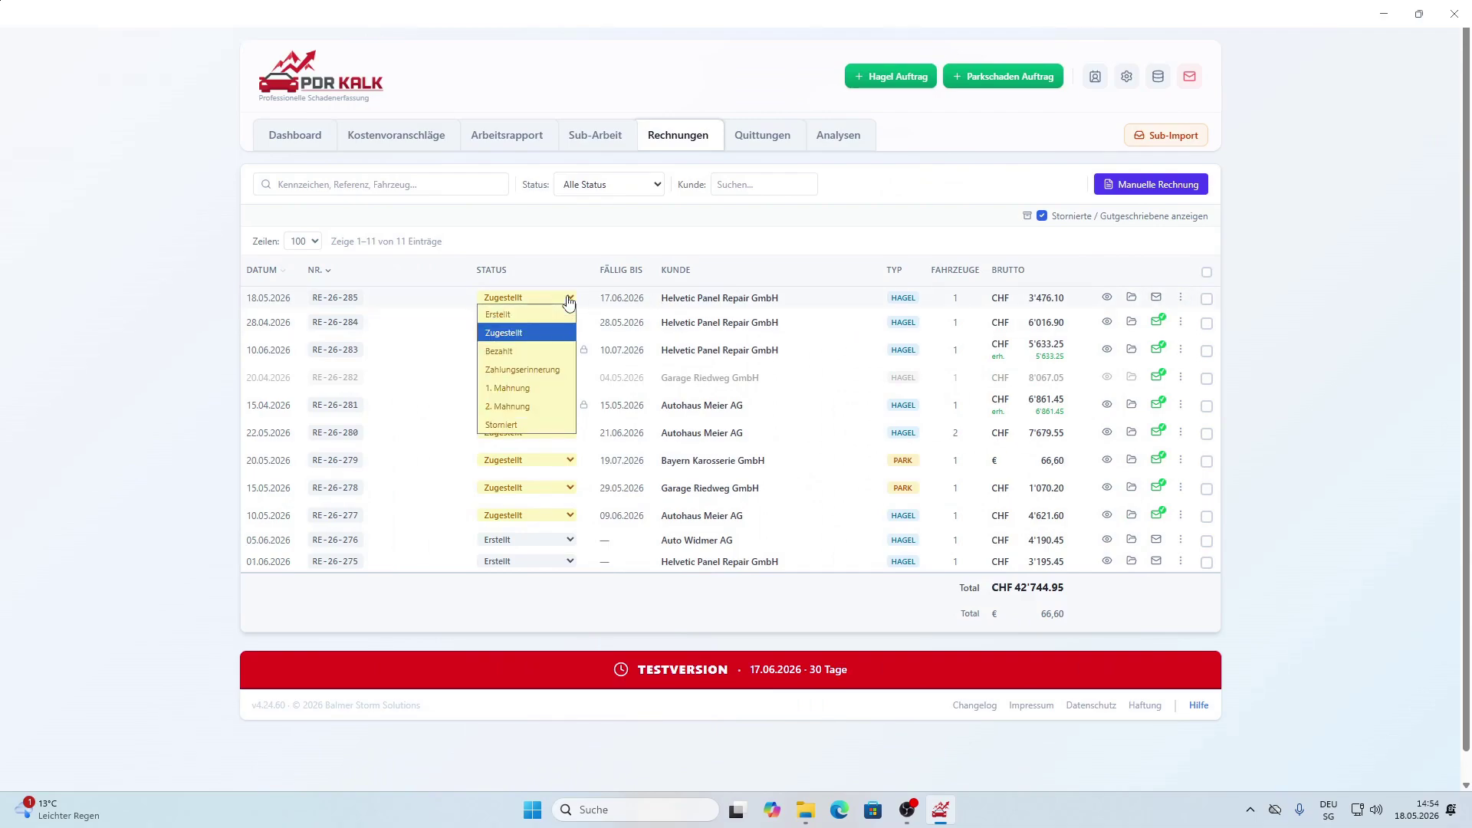
left_click(510, 352)
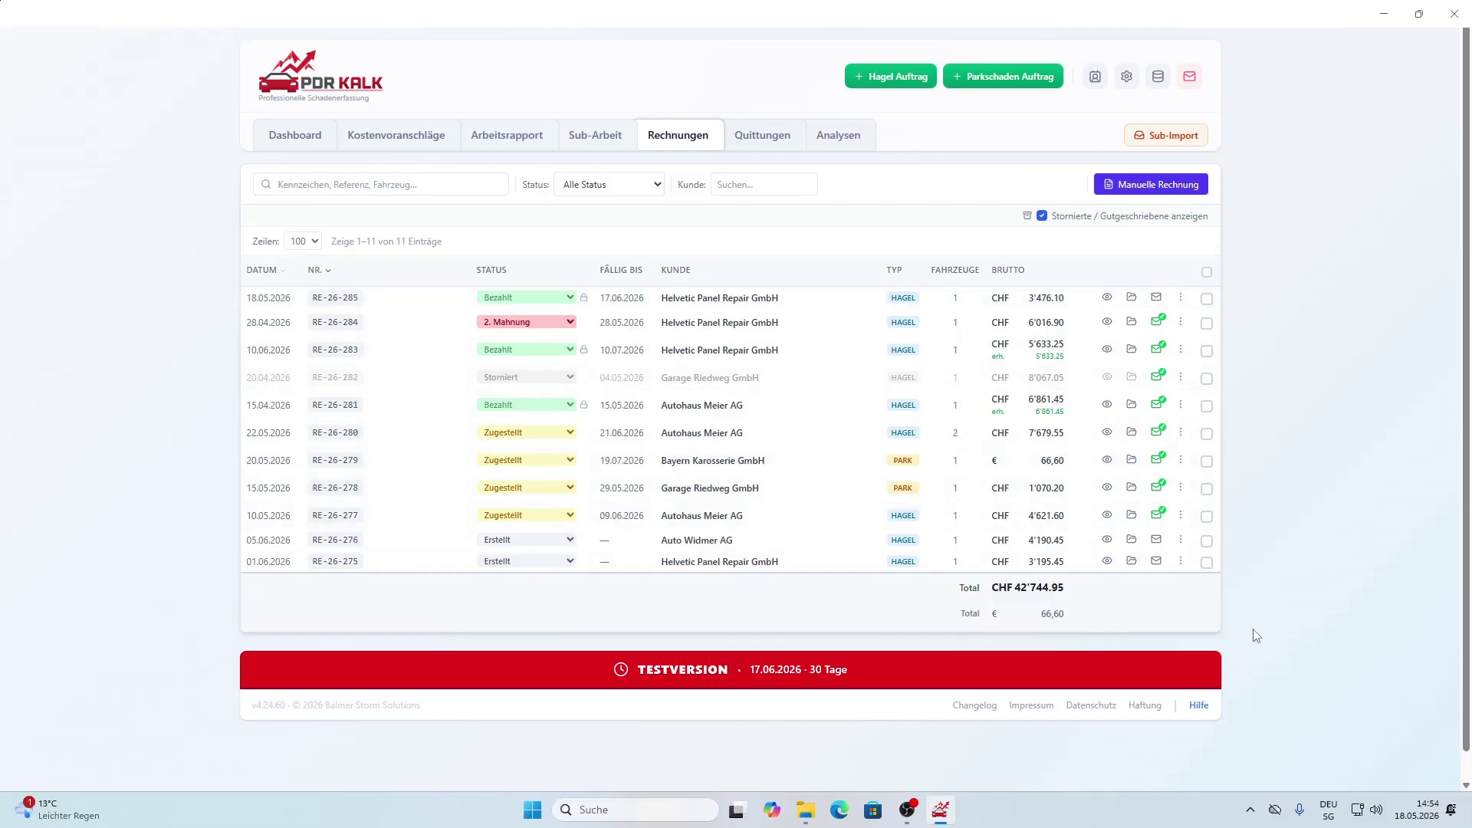
left_click(1198, 709)
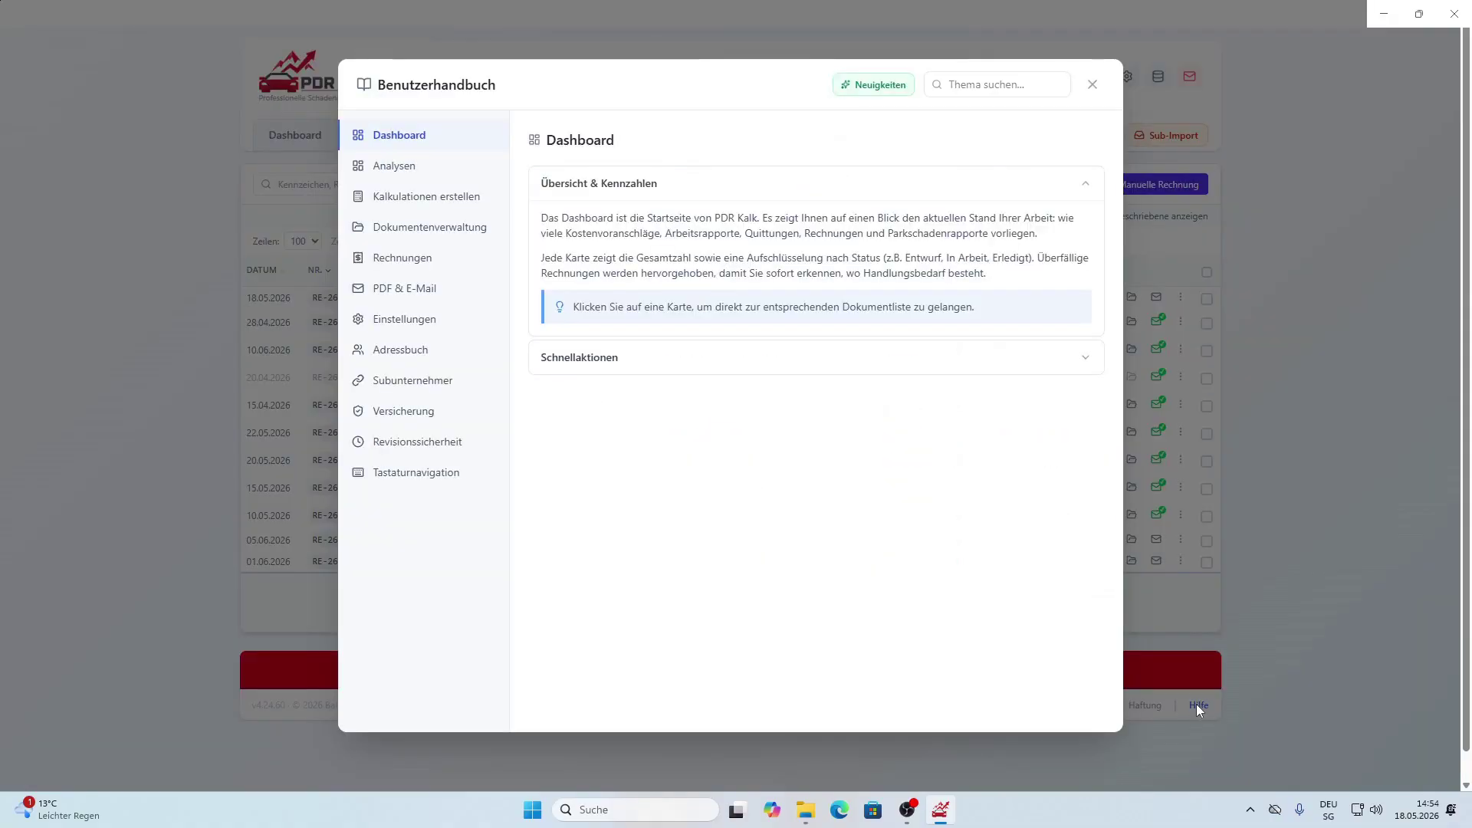
left_click(407, 170)
left_click(441, 201)
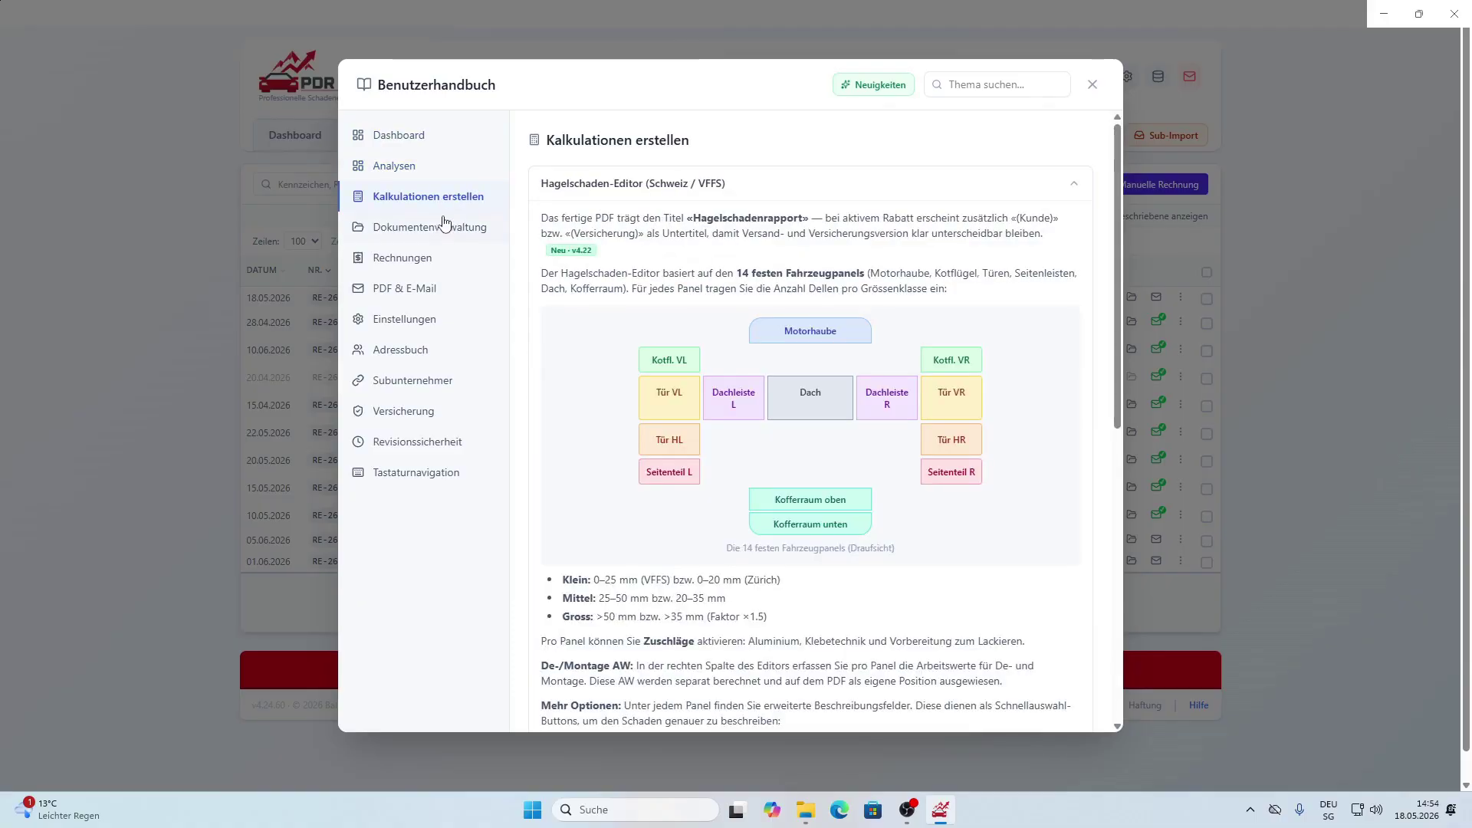
left_click(440, 239)
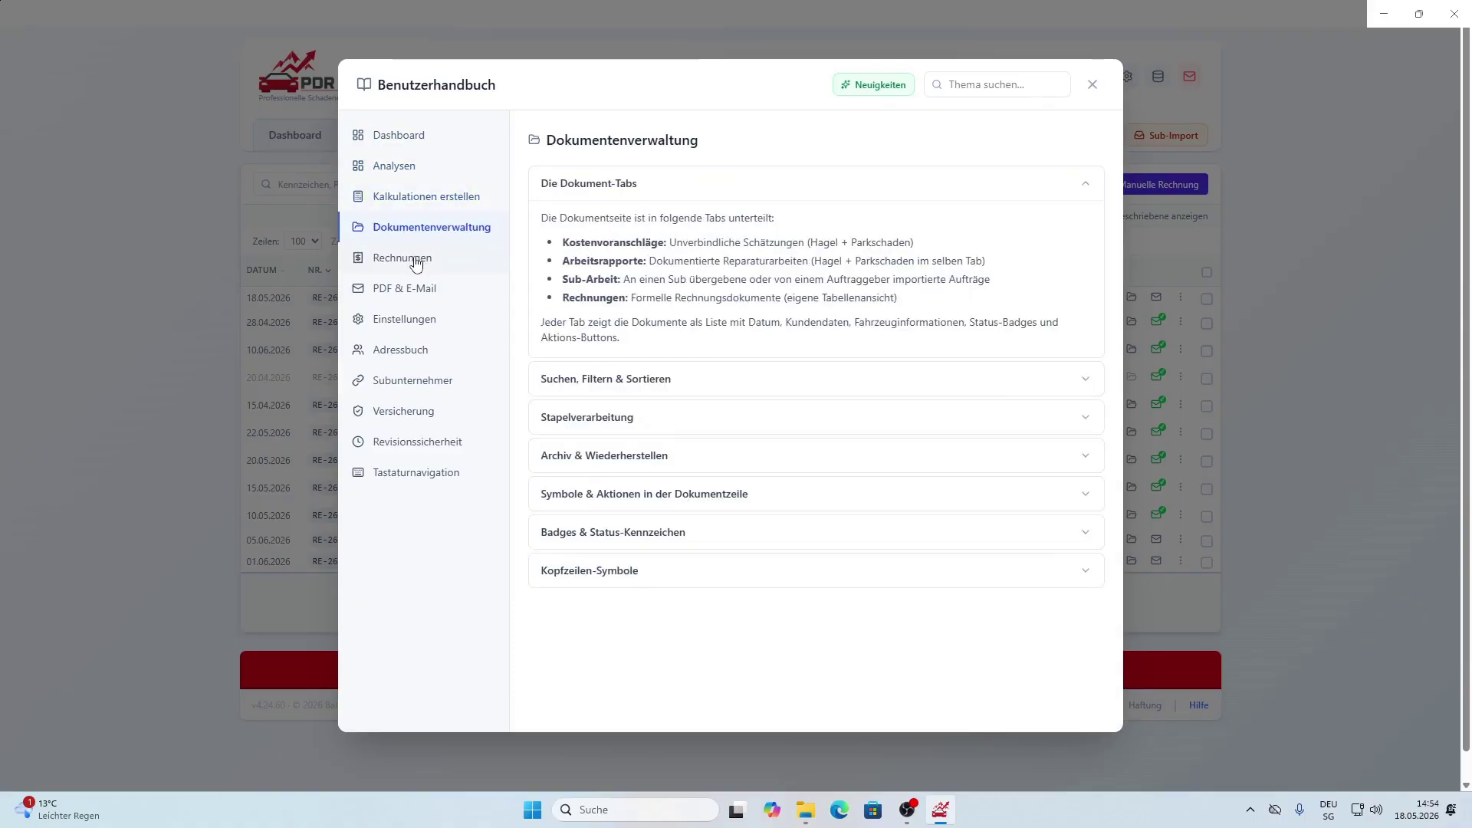
left_click(416, 260)
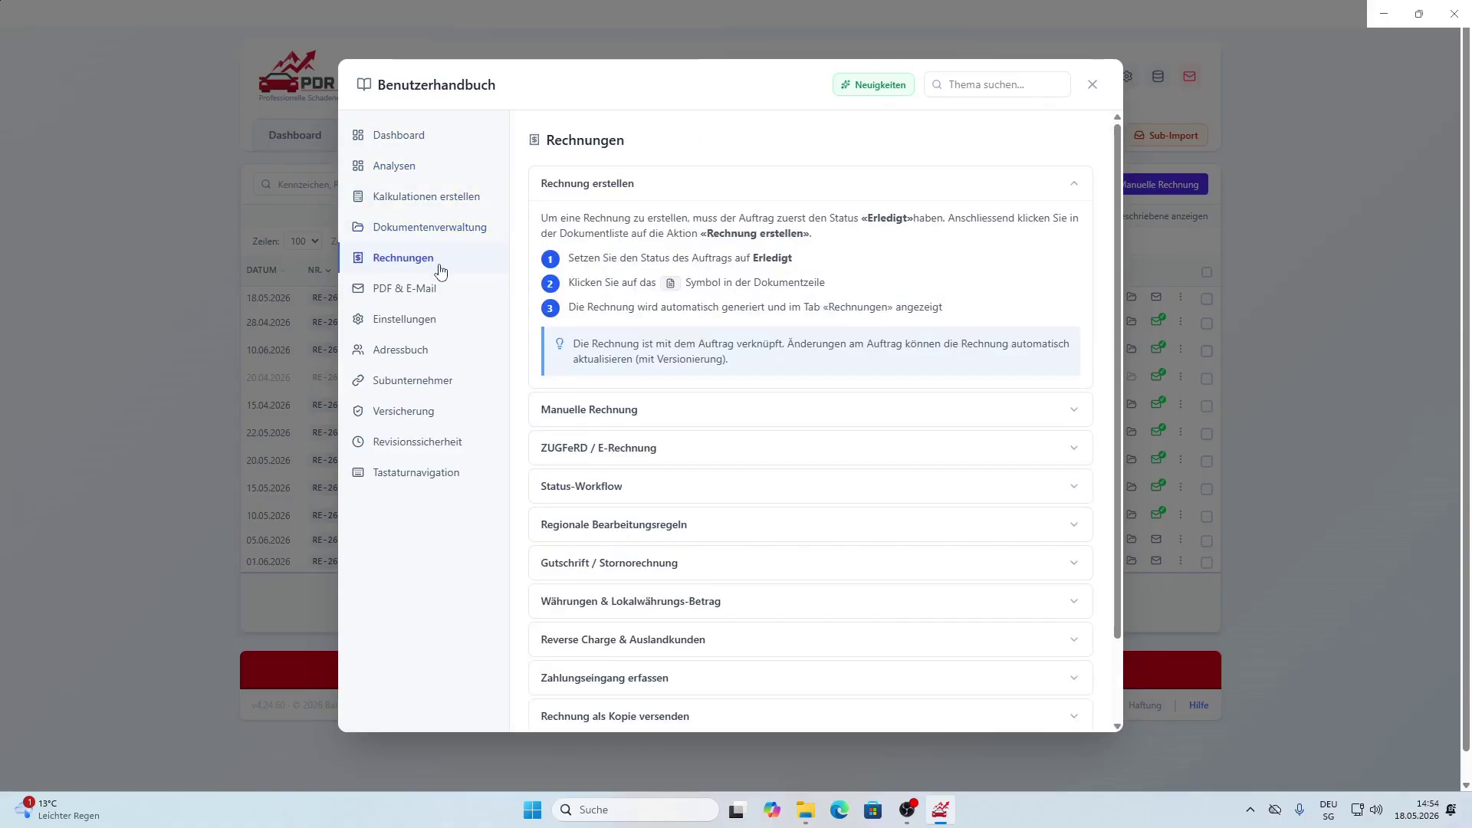
left_click(658, 415)
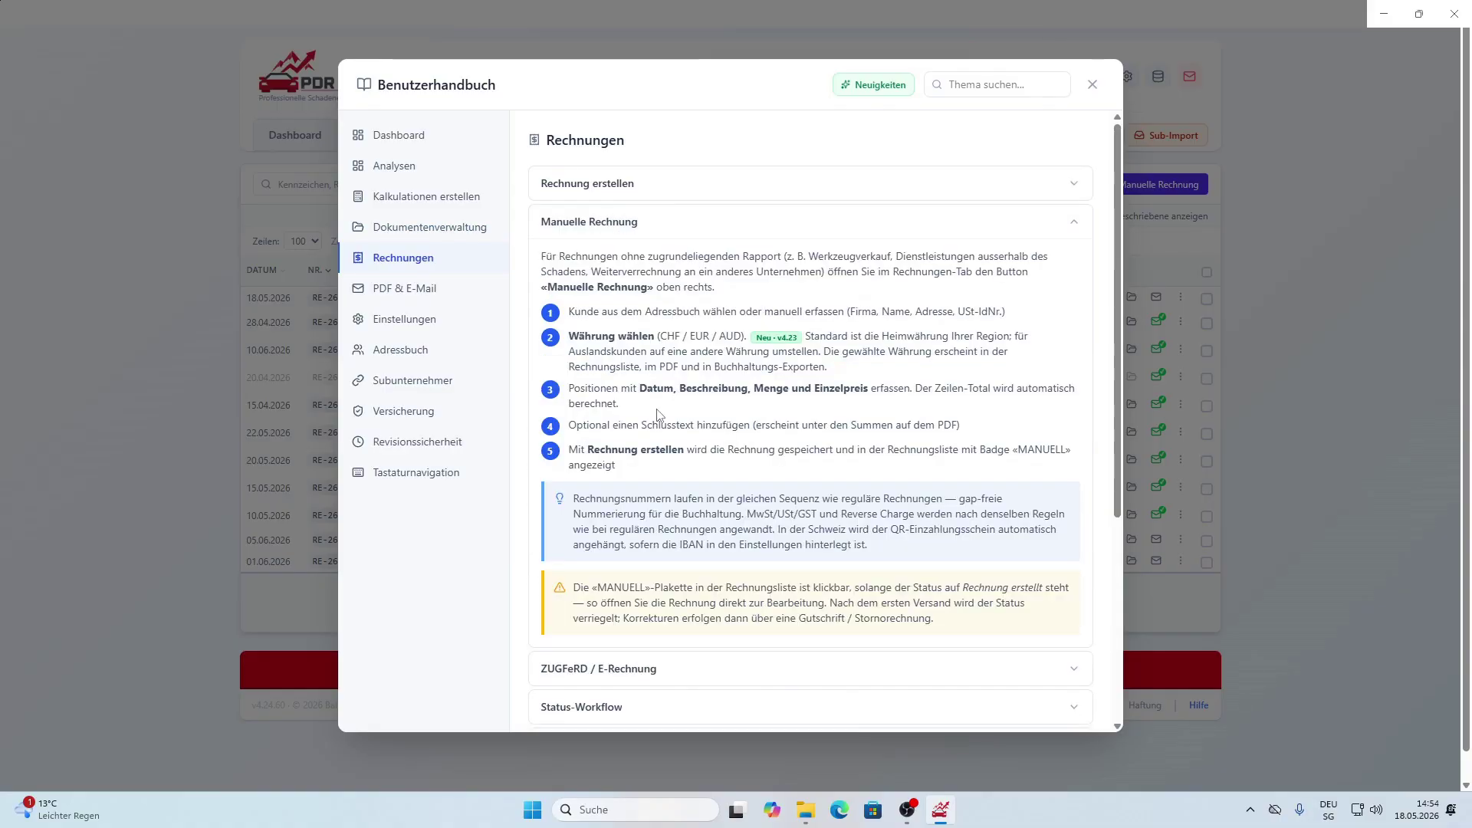
scroll(857, 535, "down", 4)
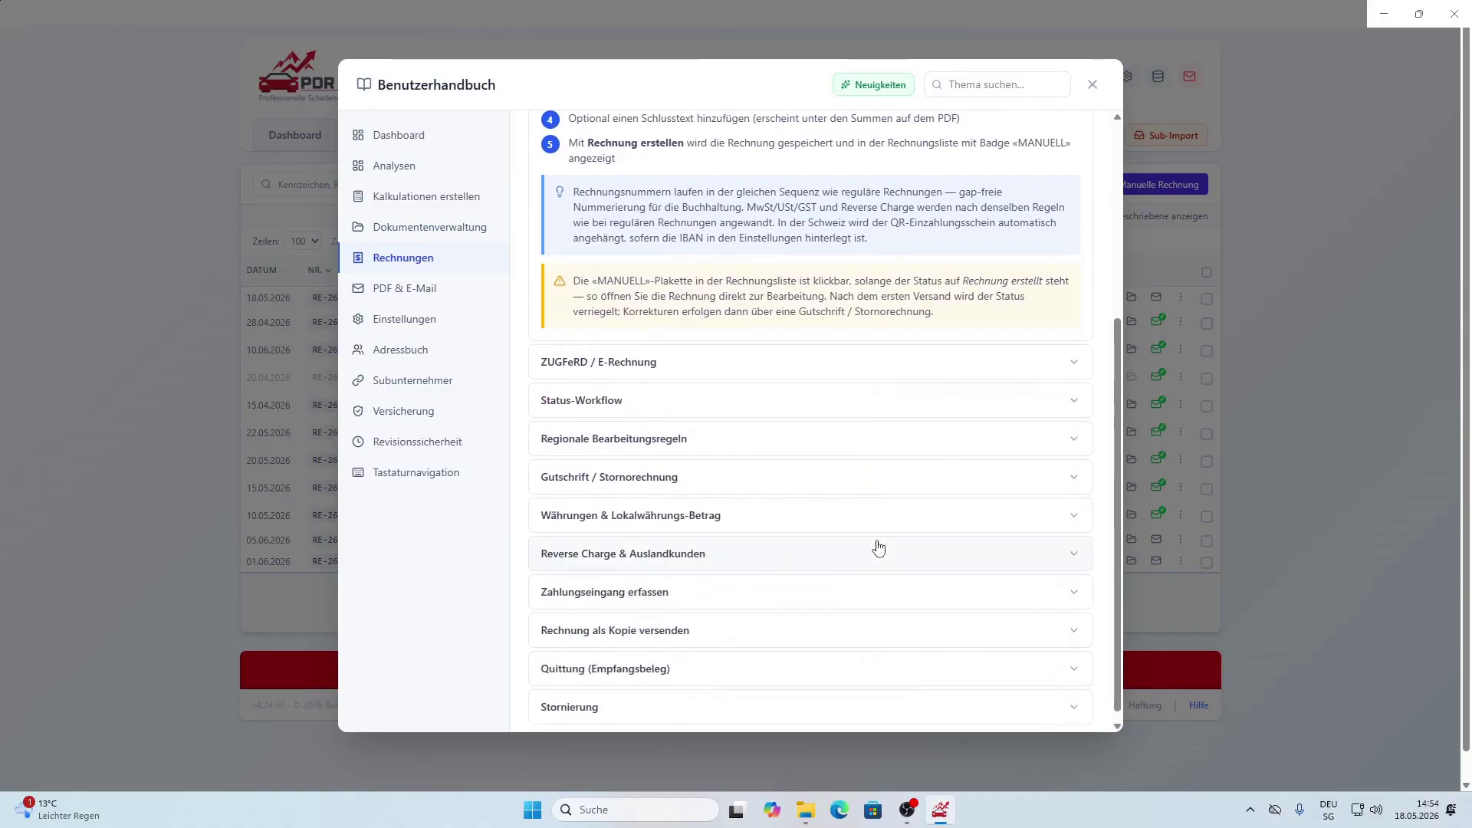
Start a manual invoice for customer Autohaus Meier AG from the address book.
left_click(1092, 86)
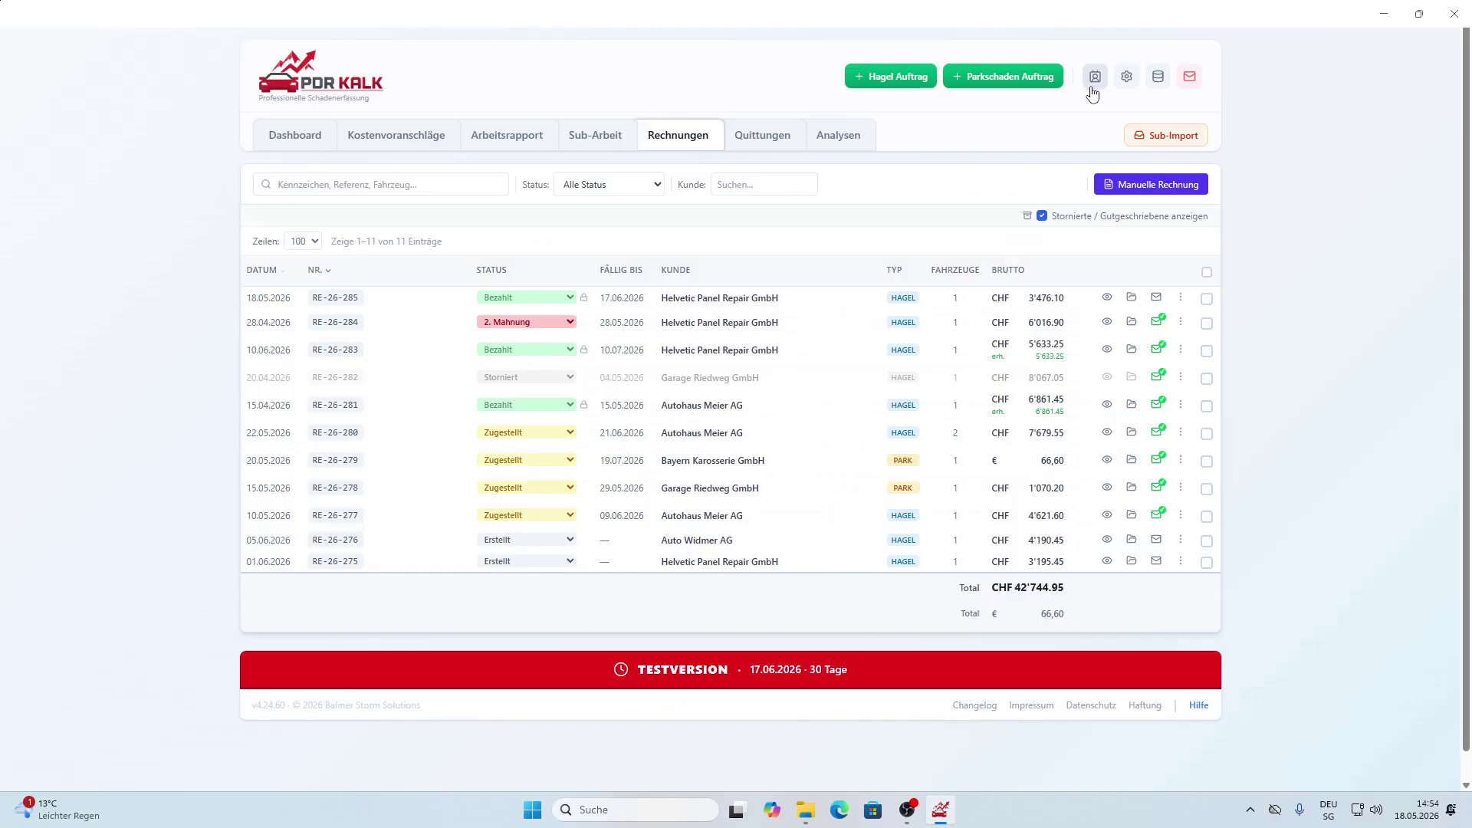
left_click(1155, 186)
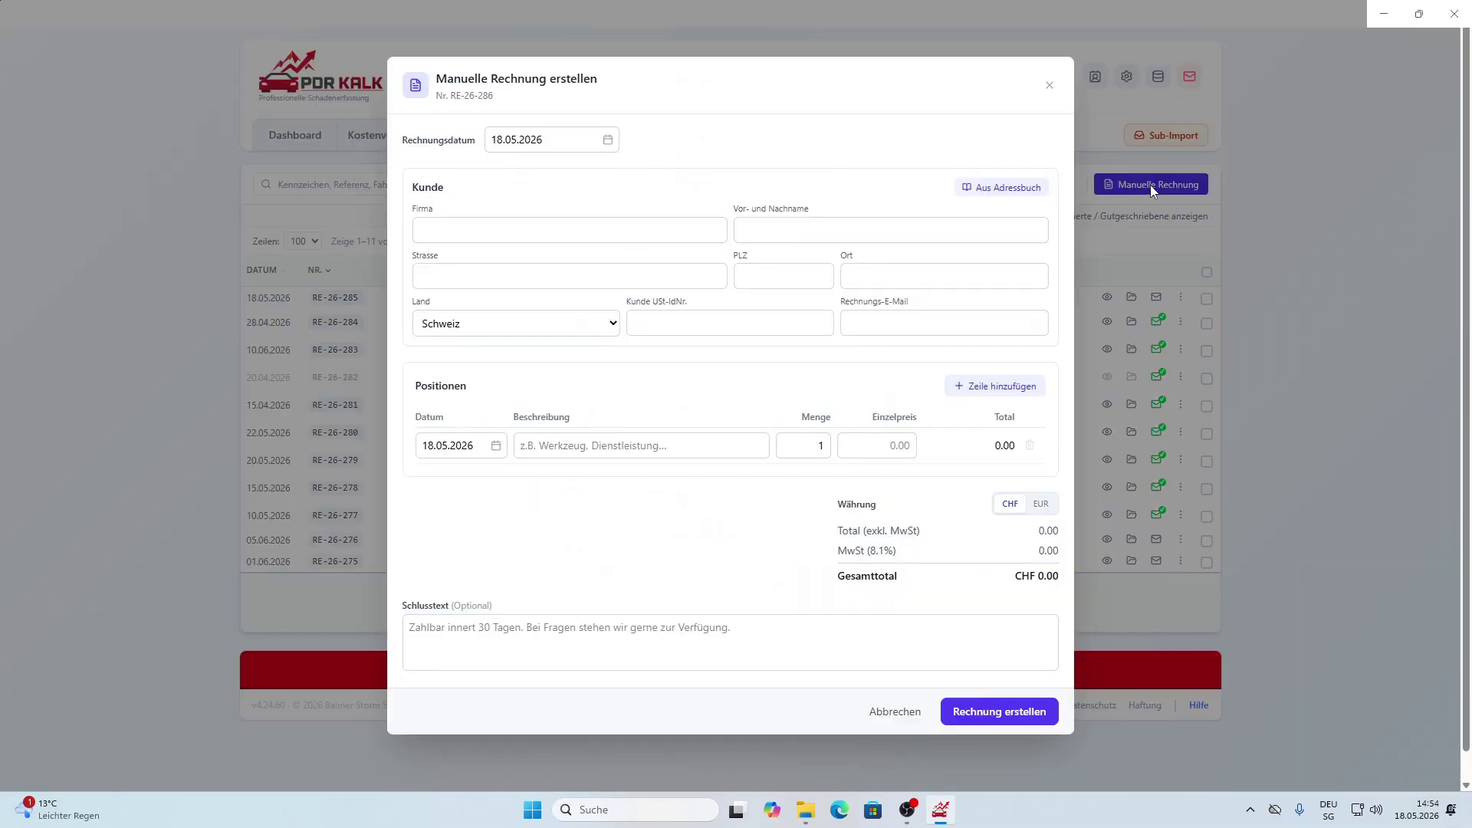
left_click(628, 225)
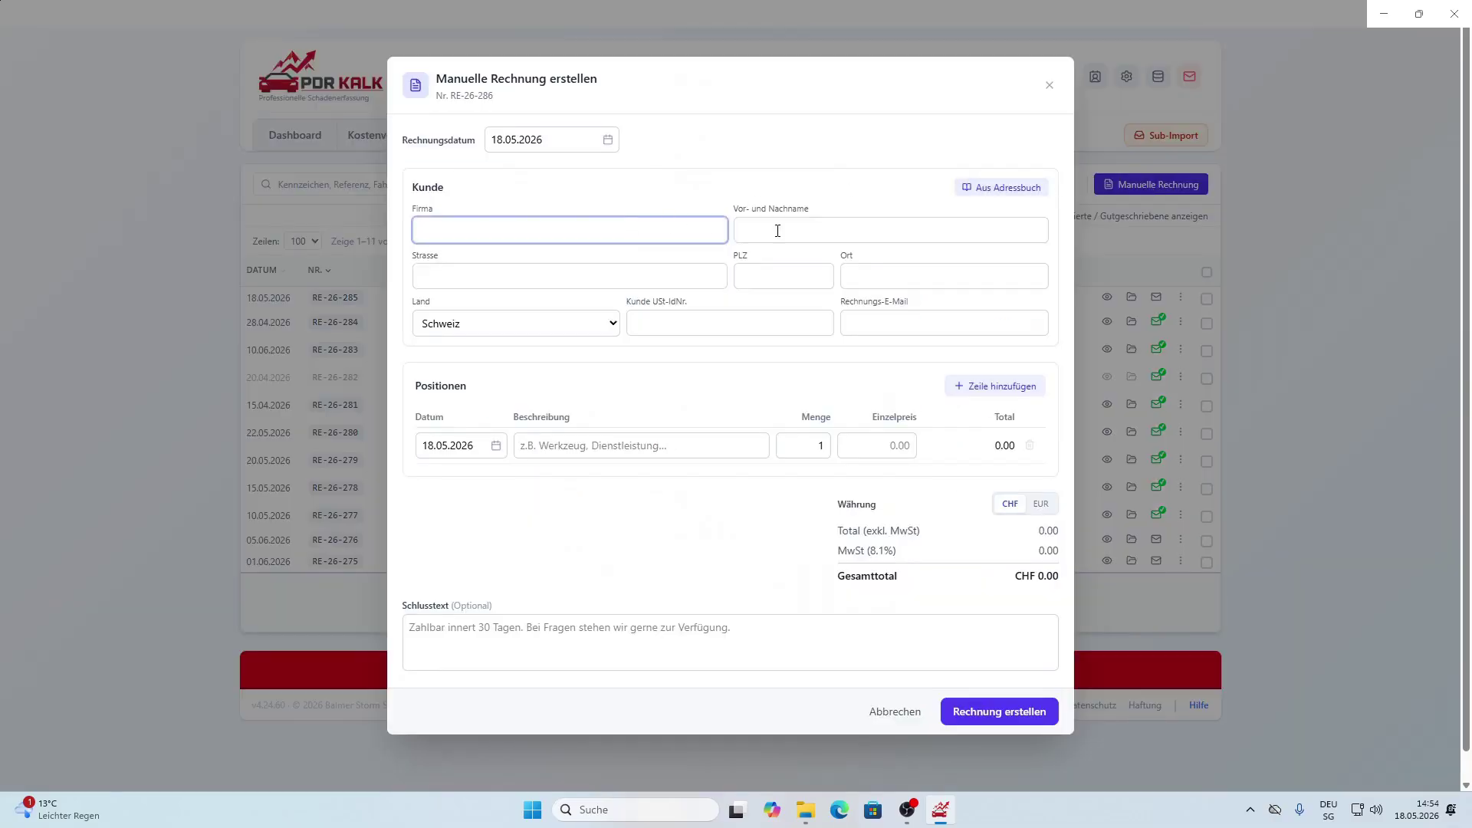
left_click(1016, 192)
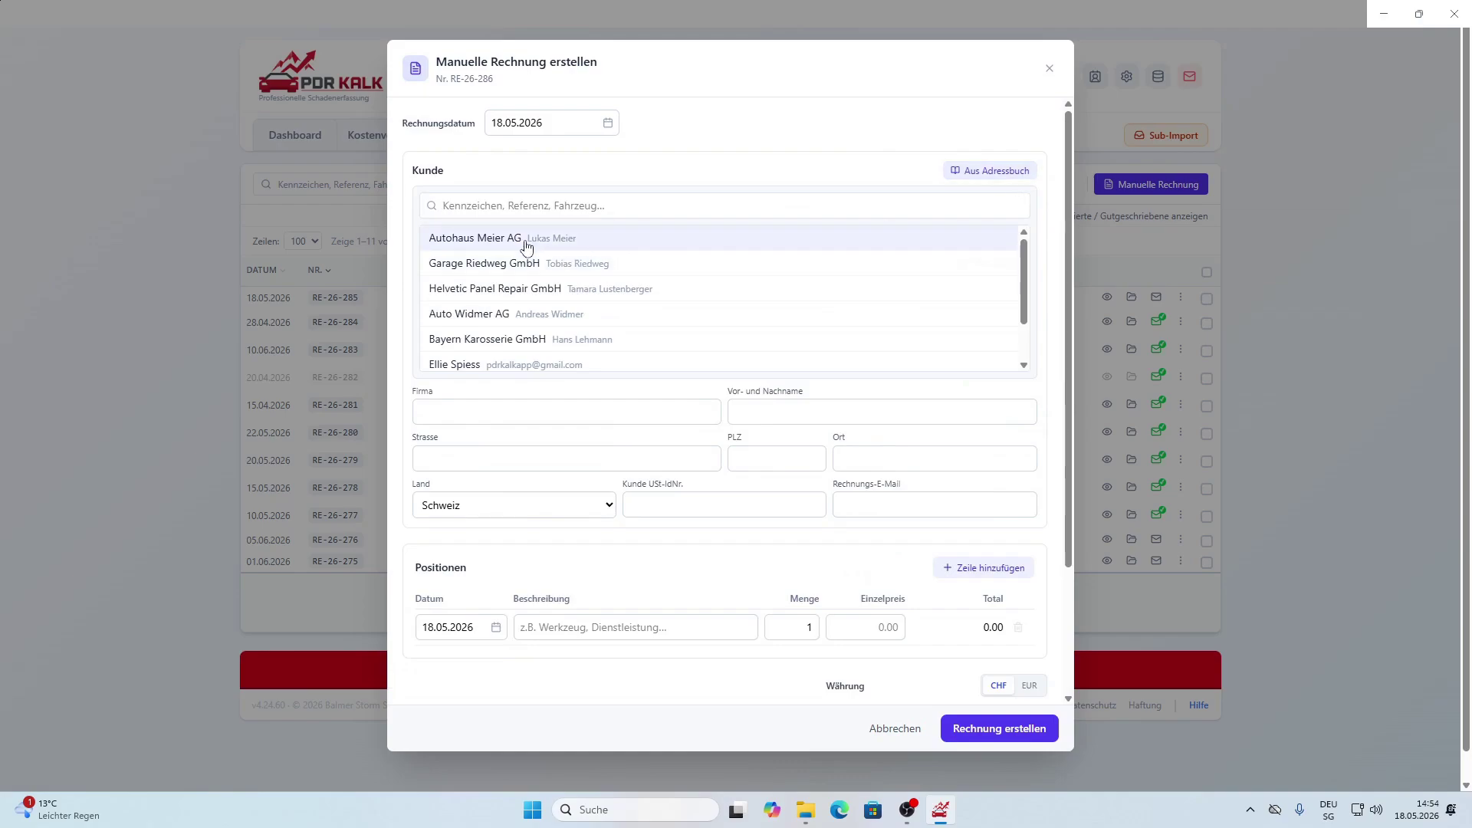
left_click(526, 239)
Add the first position Werkzeug Set A & B at 250.
left_click(560, 452)
type("Werkzeug Set A & B")
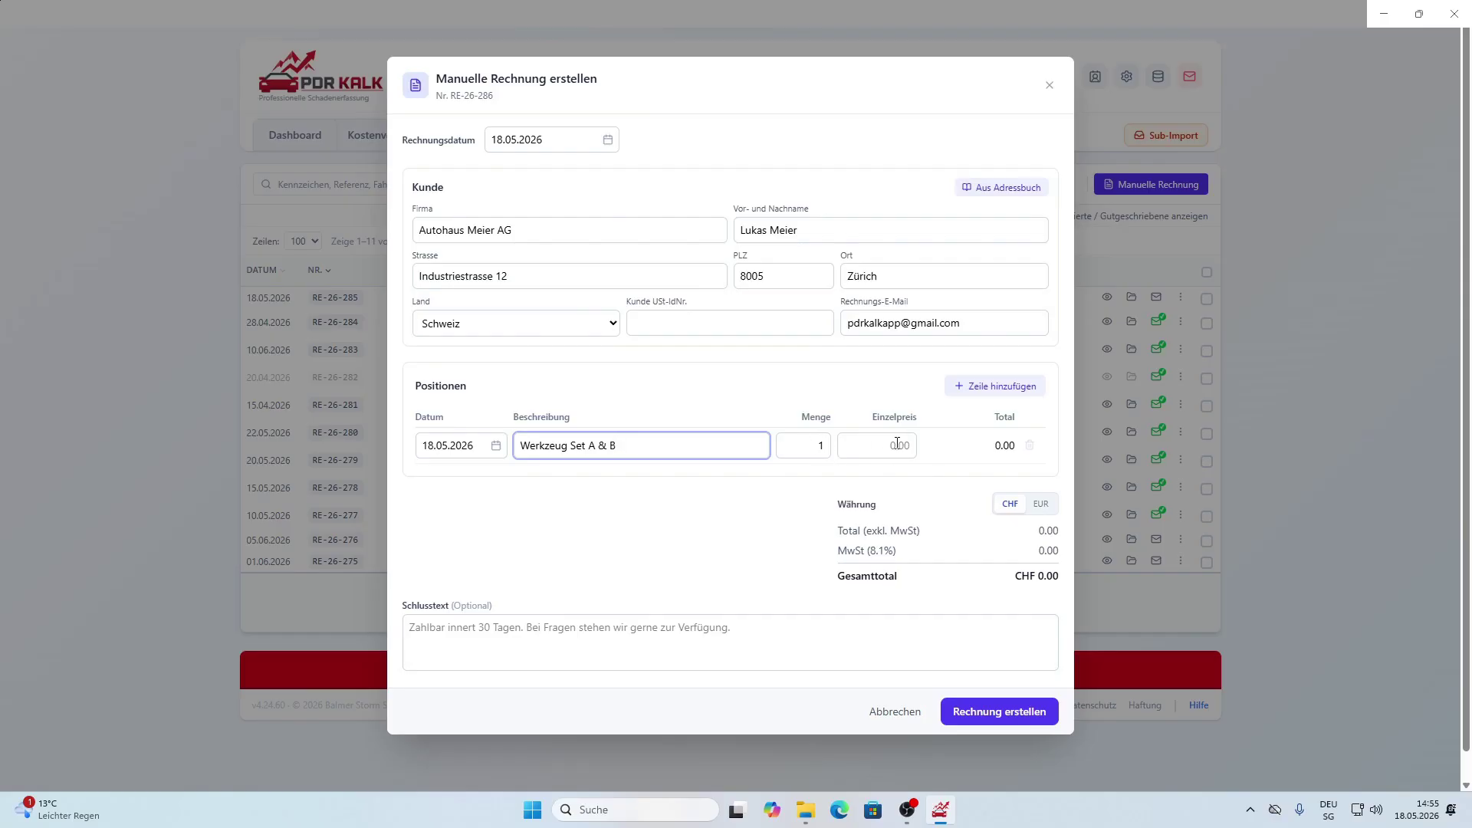
left_click(897, 444)
type("250")
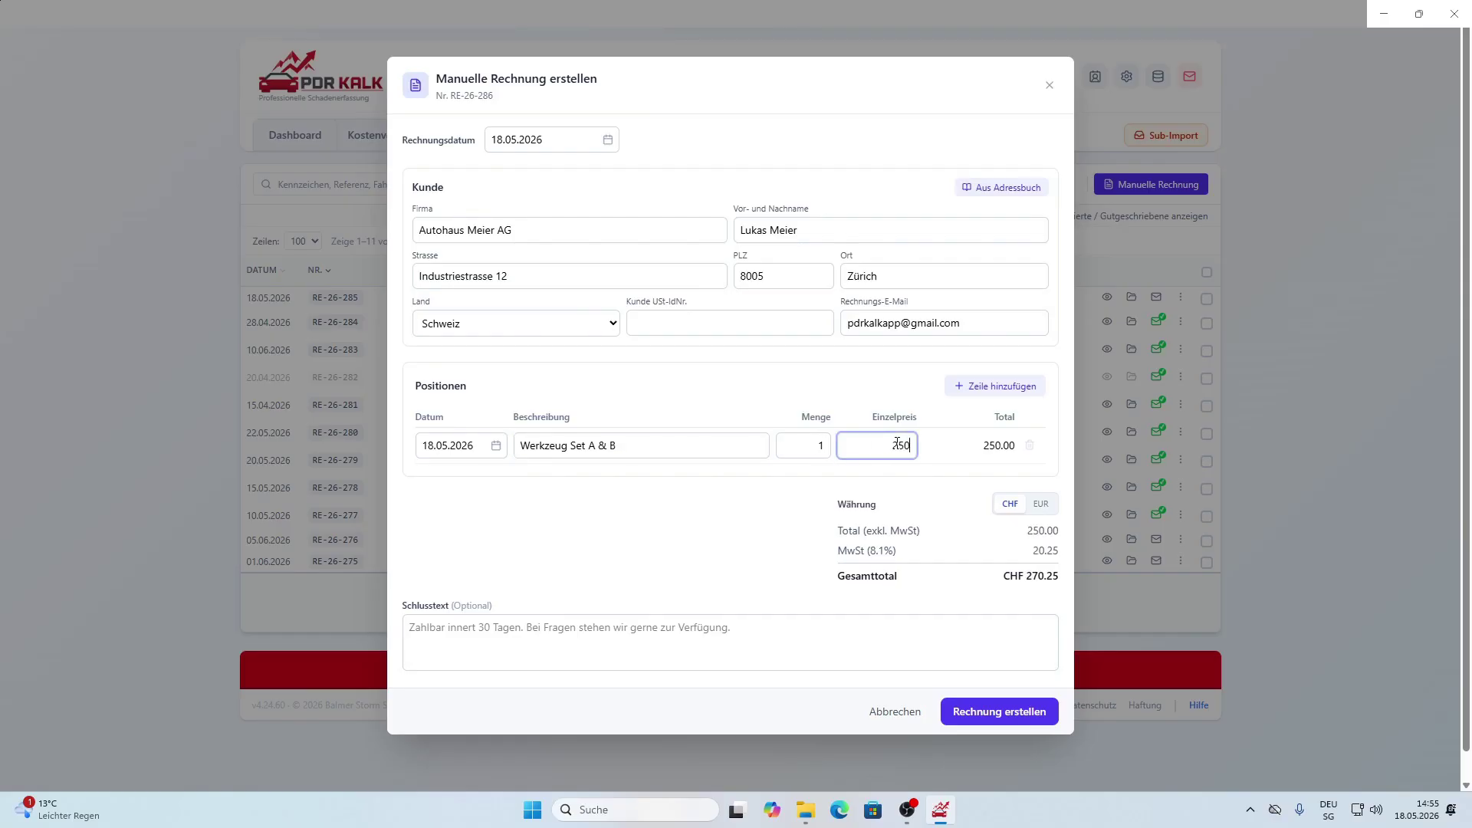
Add a second position Kleber at 50 and create invoice RE-26-286.
left_click(983, 387)
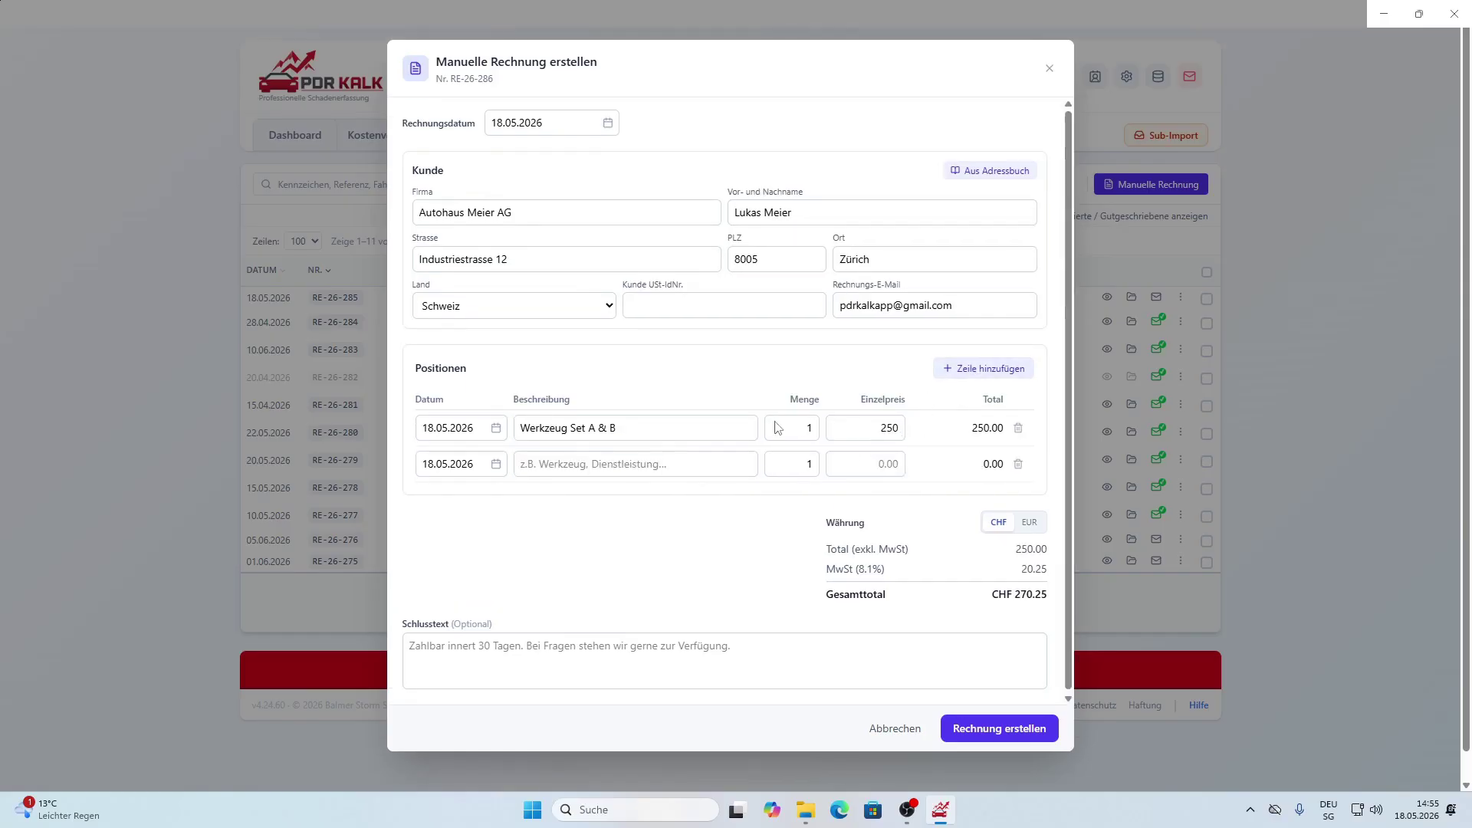
left_click(619, 470)
type("Kleber")
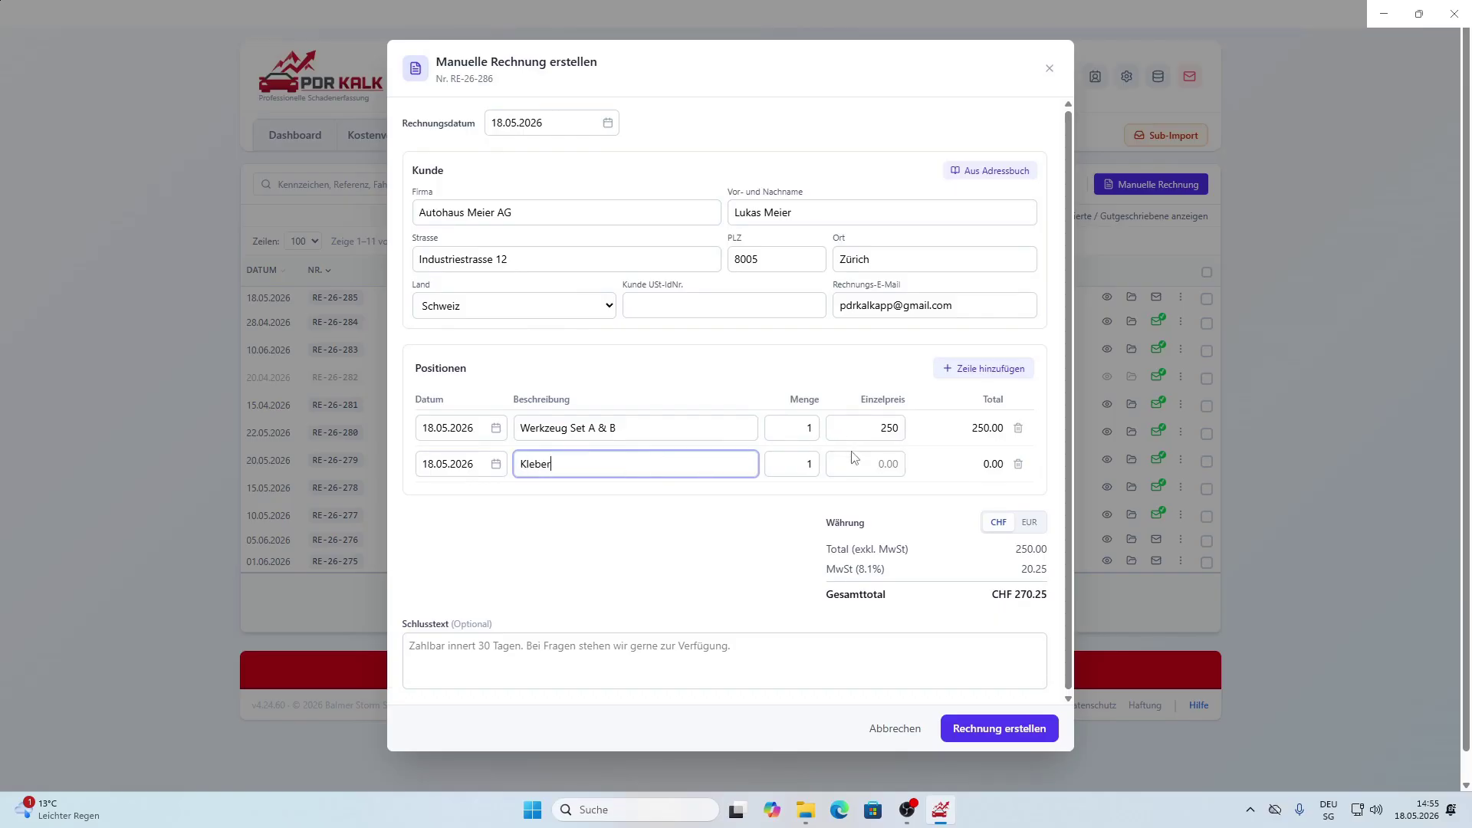
left_click(863, 460)
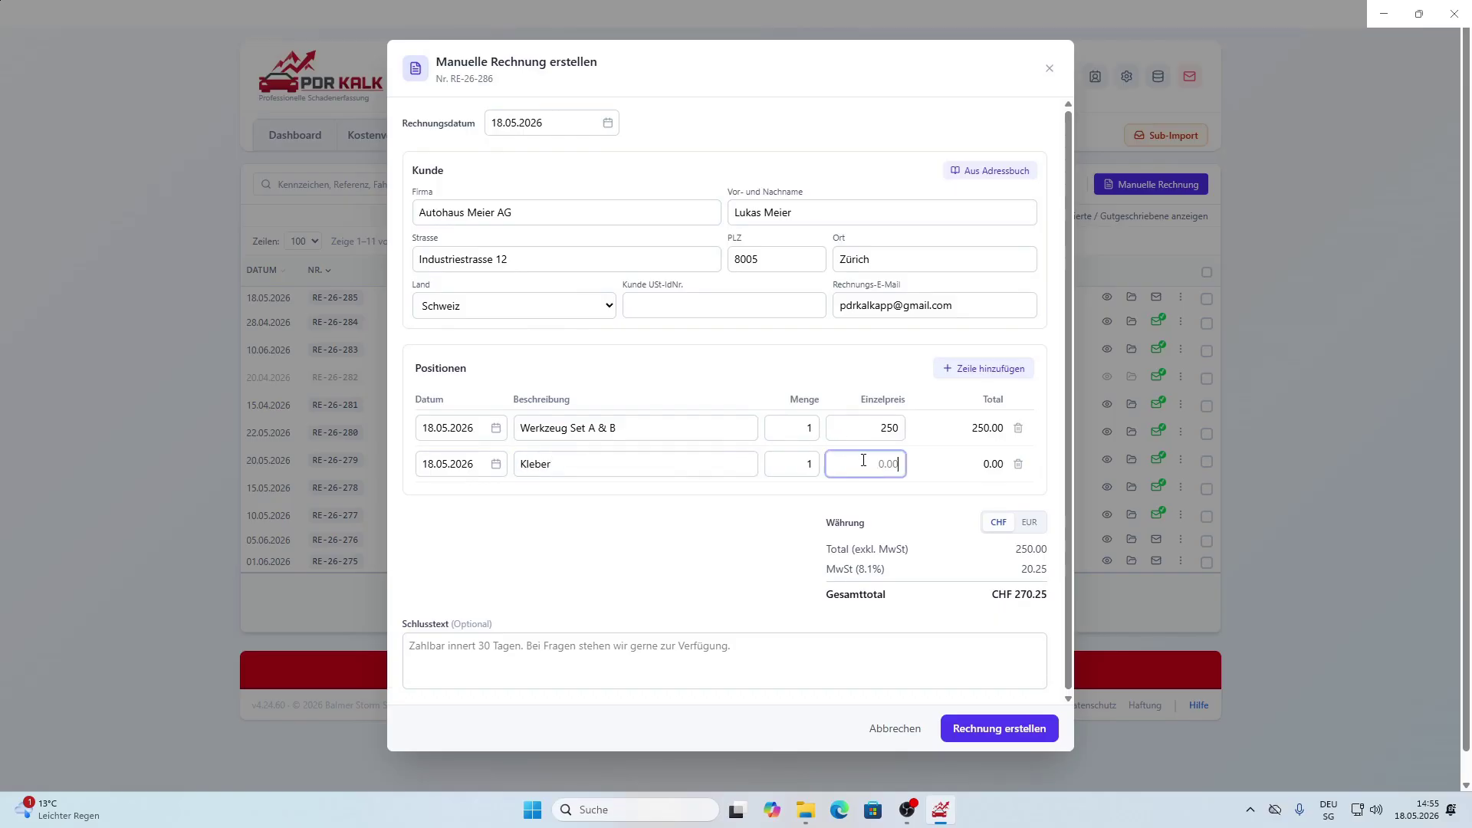
type("50")
left_click(989, 728)
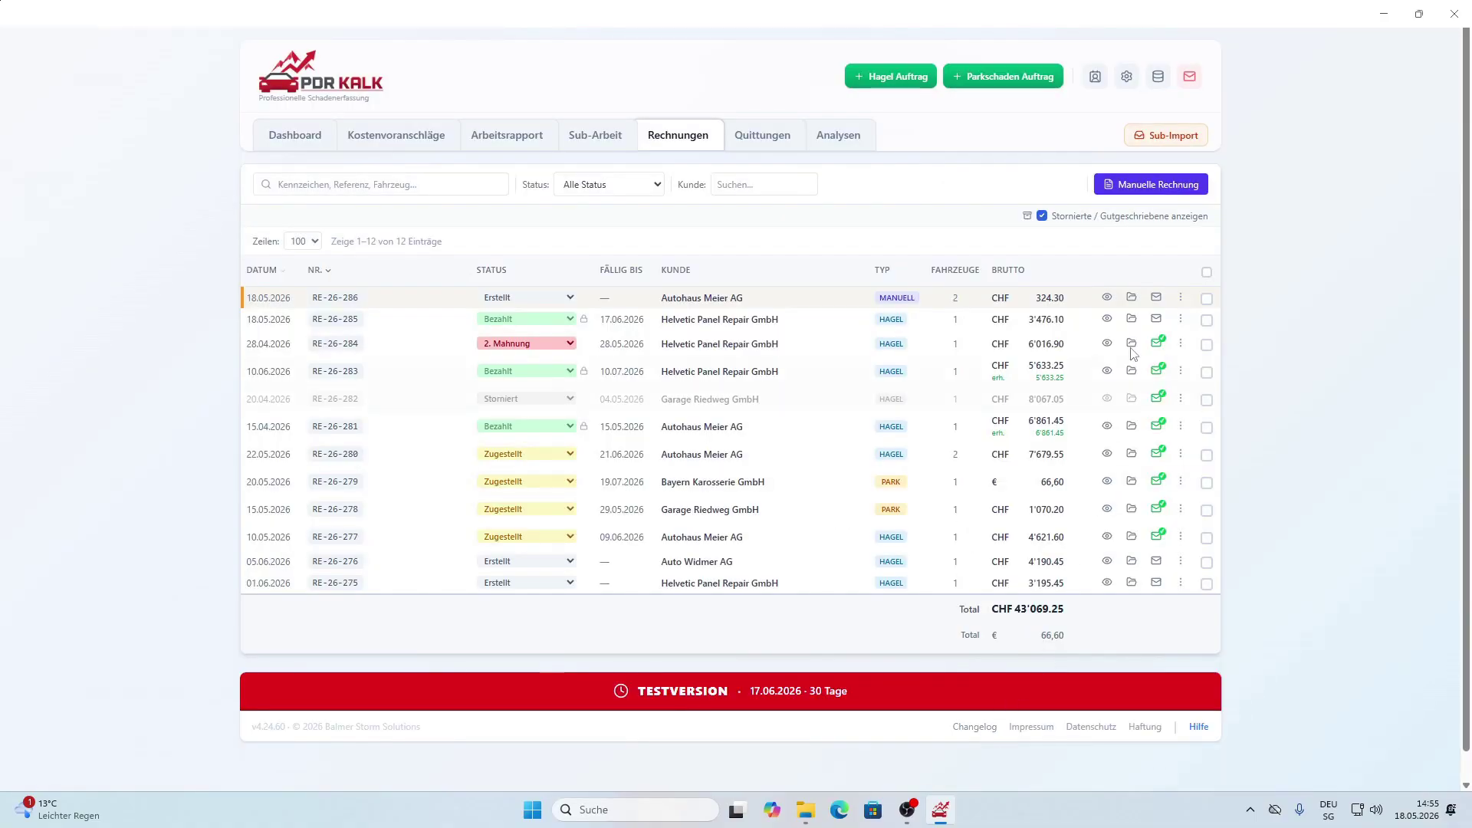
Preview RE-26-286 down to its QR slip, then set its status to Zugestellt.
left_click(1107, 298)
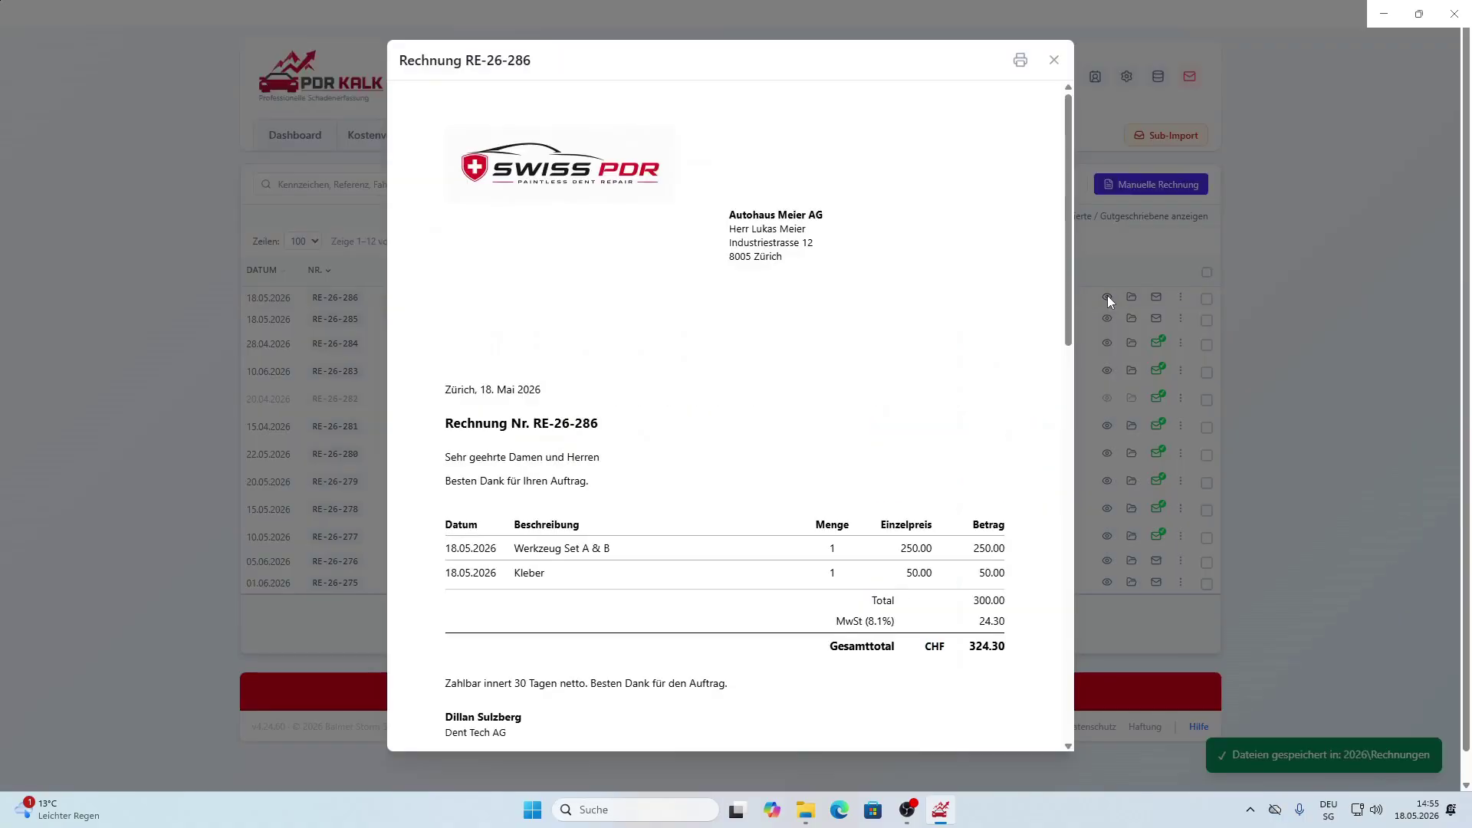
left_click_drag(1067, 218, 1067, 610)
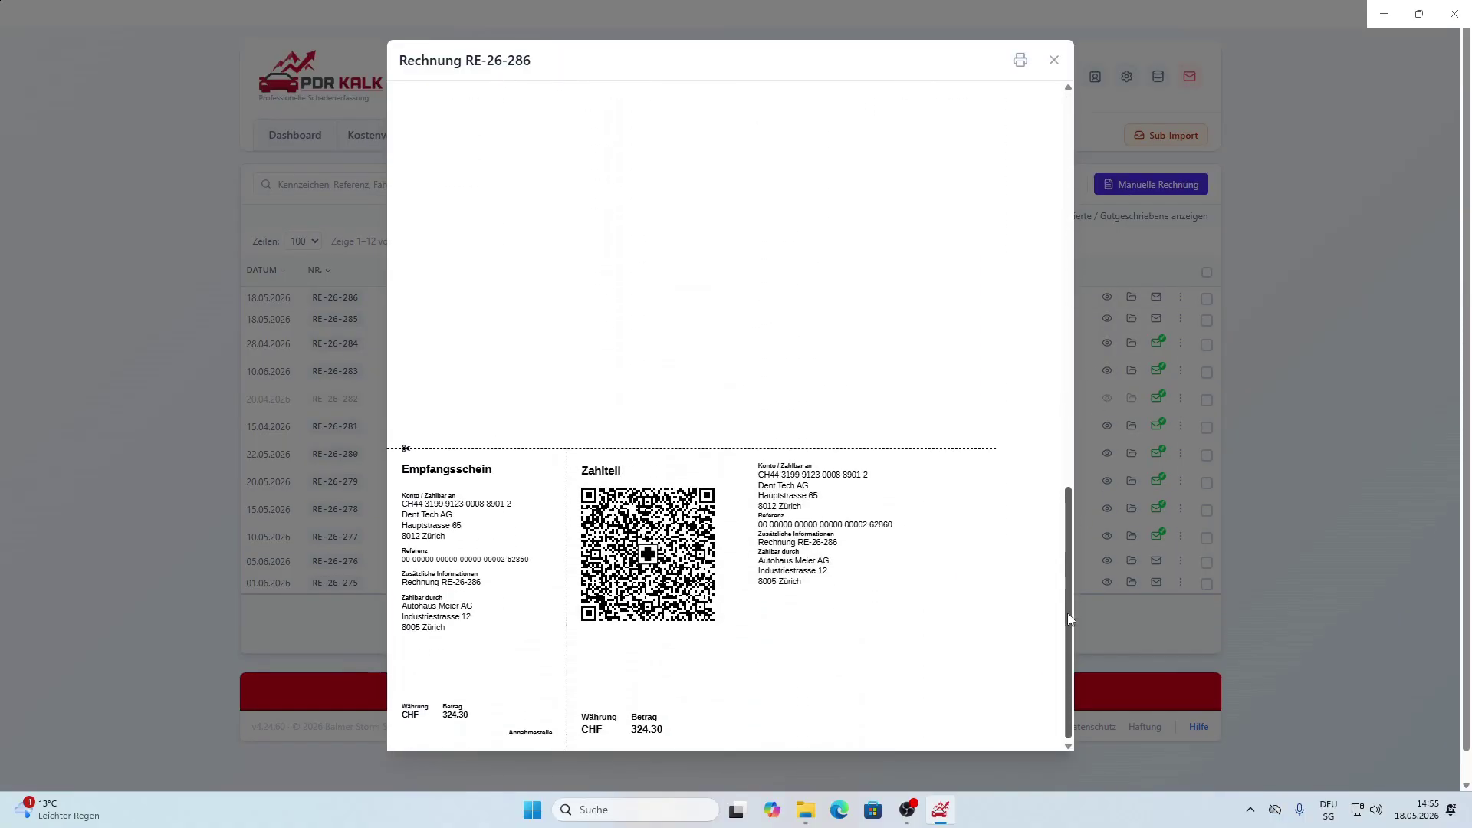
left_click(1055, 61)
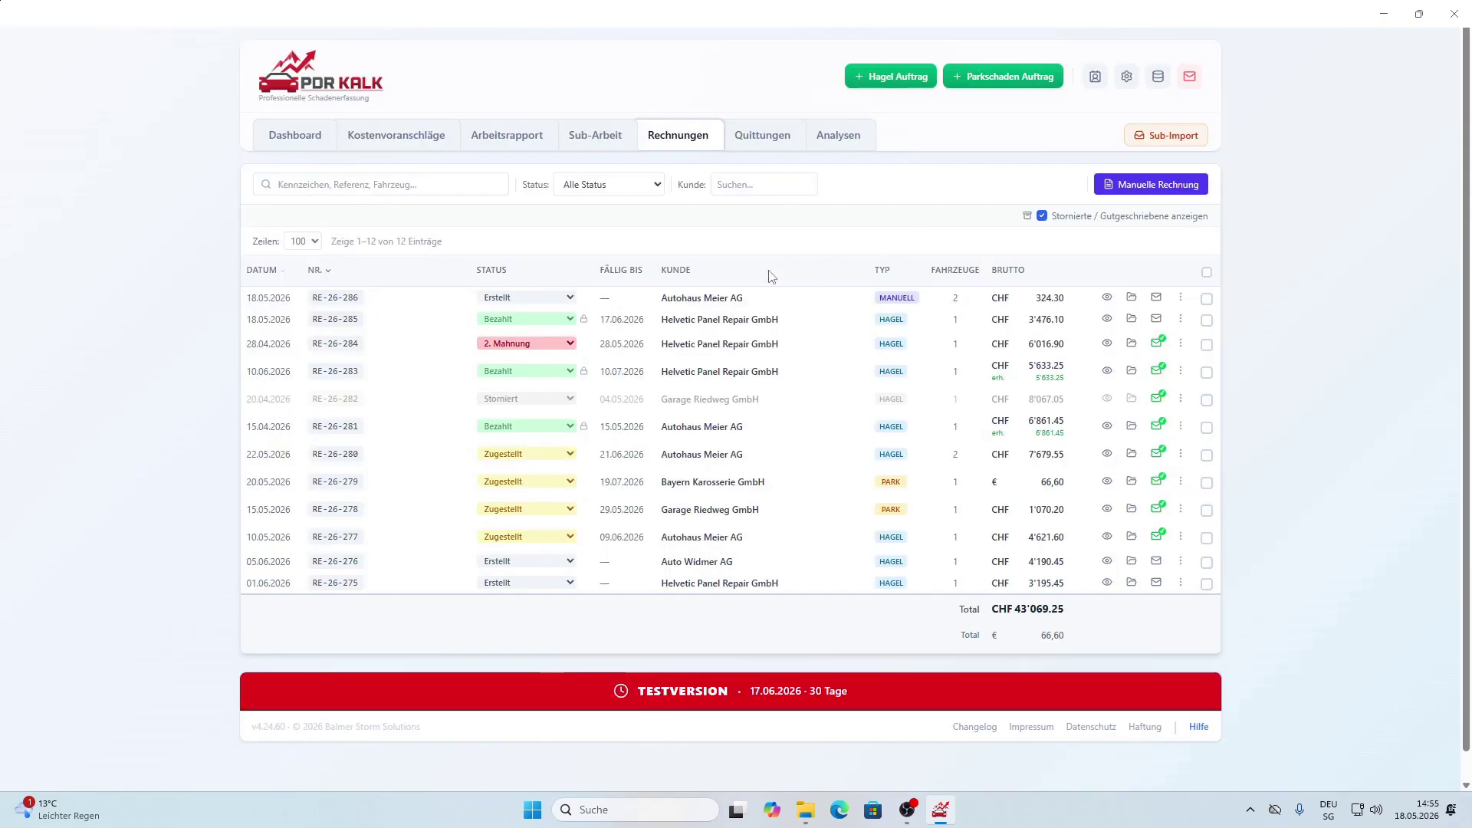
left_click(568, 298)
left_click(520, 338)
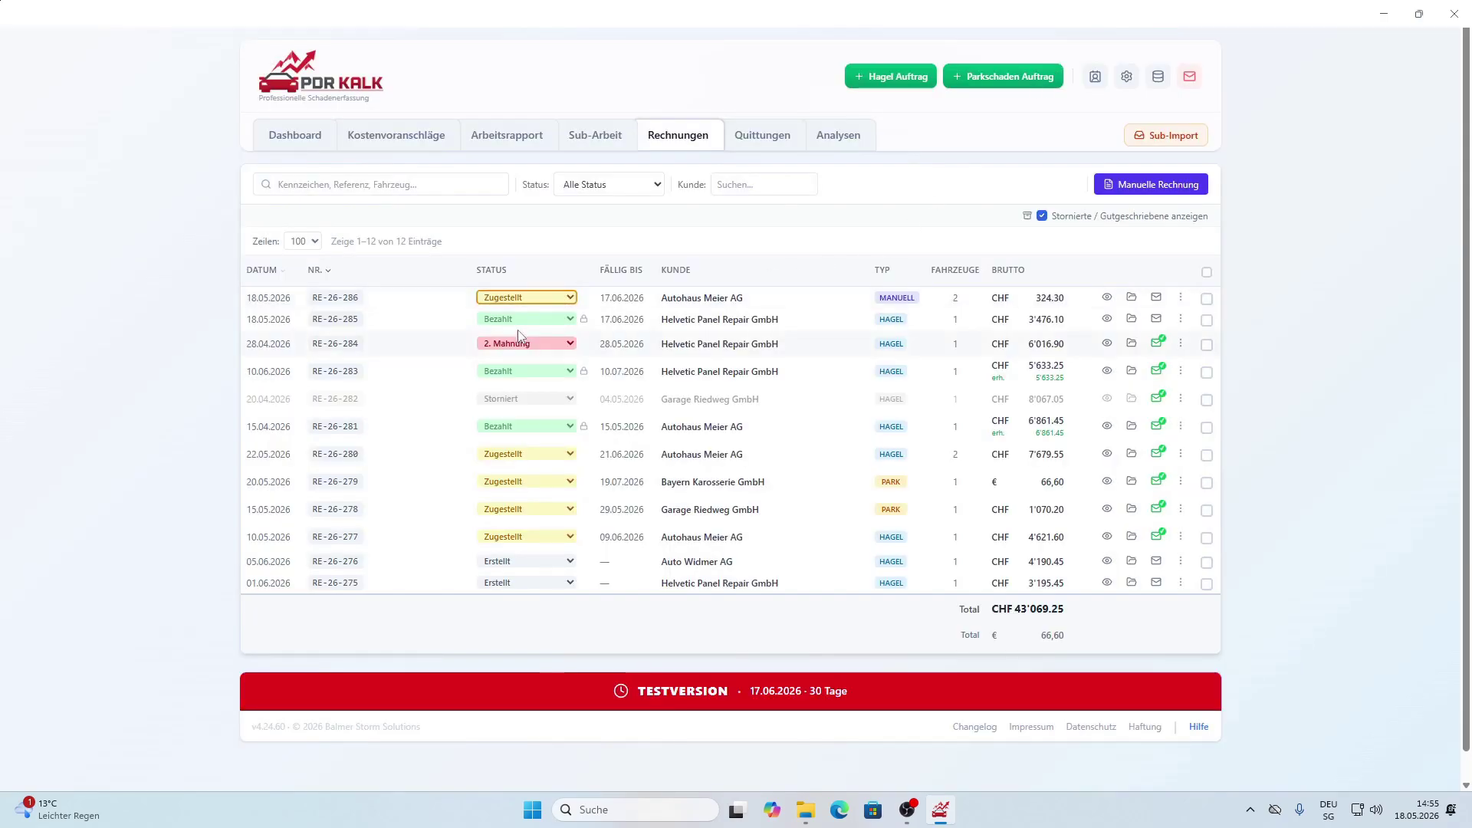